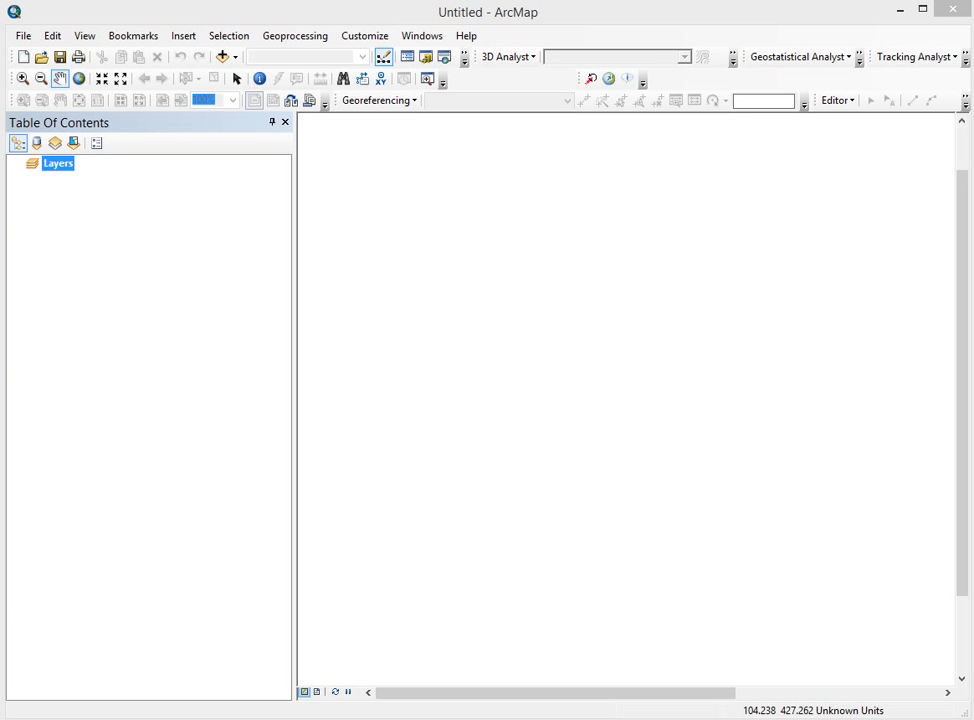
Step: Move the imagery folder window, listing UHHgrass.tif and its companion files, over ArcMap
left_click_drag(505, 719, 662, 232)
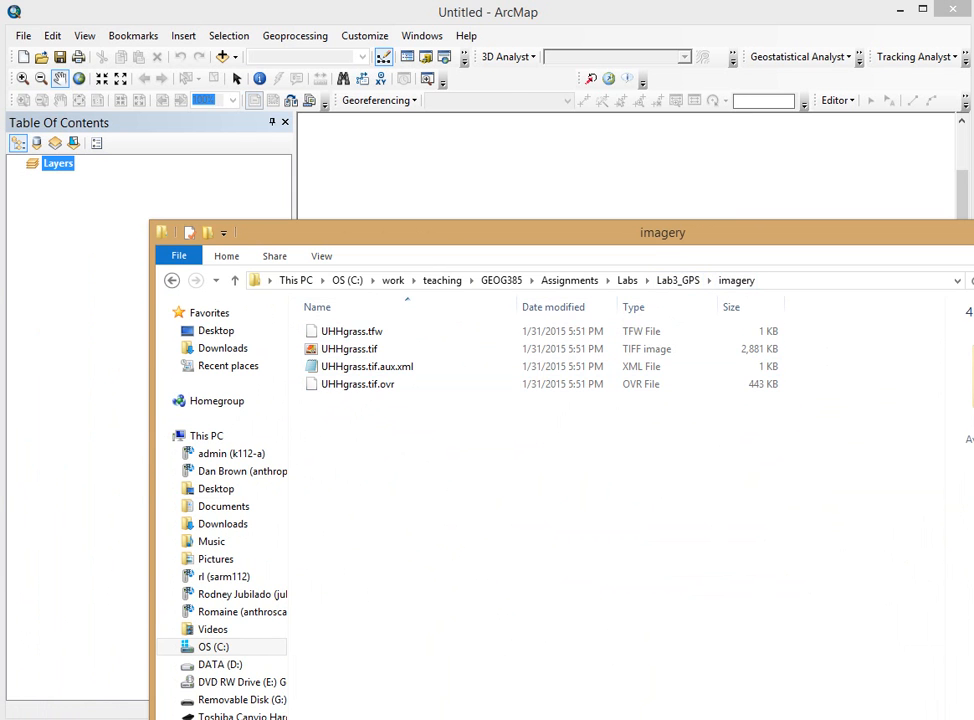
Step: Bring the empty ArcMap document to the front and move the Explorer window out of the way
left_click(640, 178)
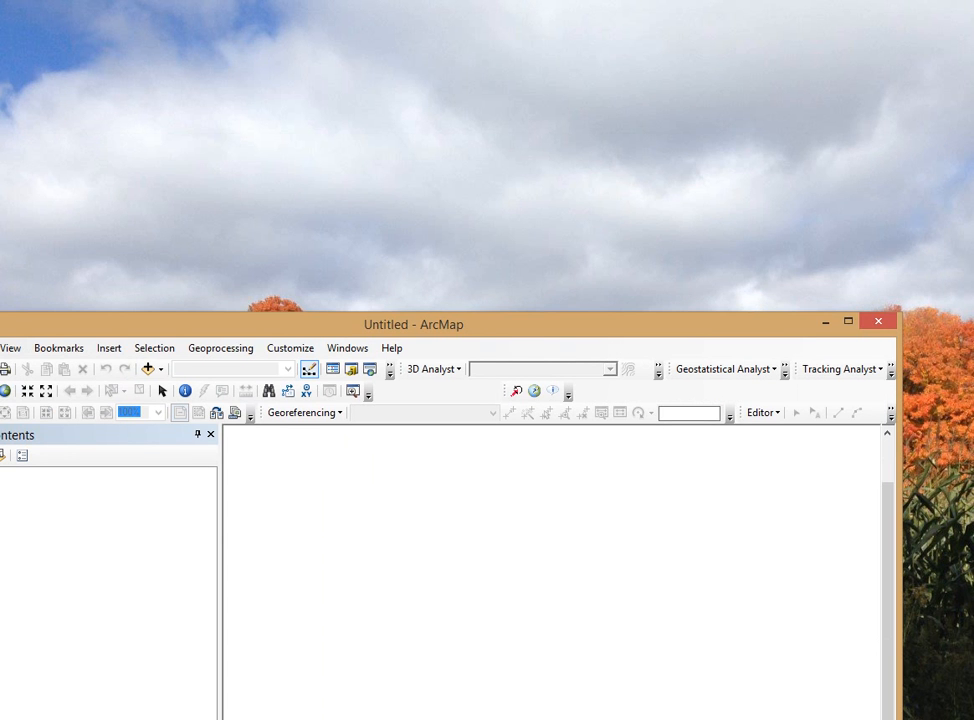
left_click_drag(4, 172, 2, 130)
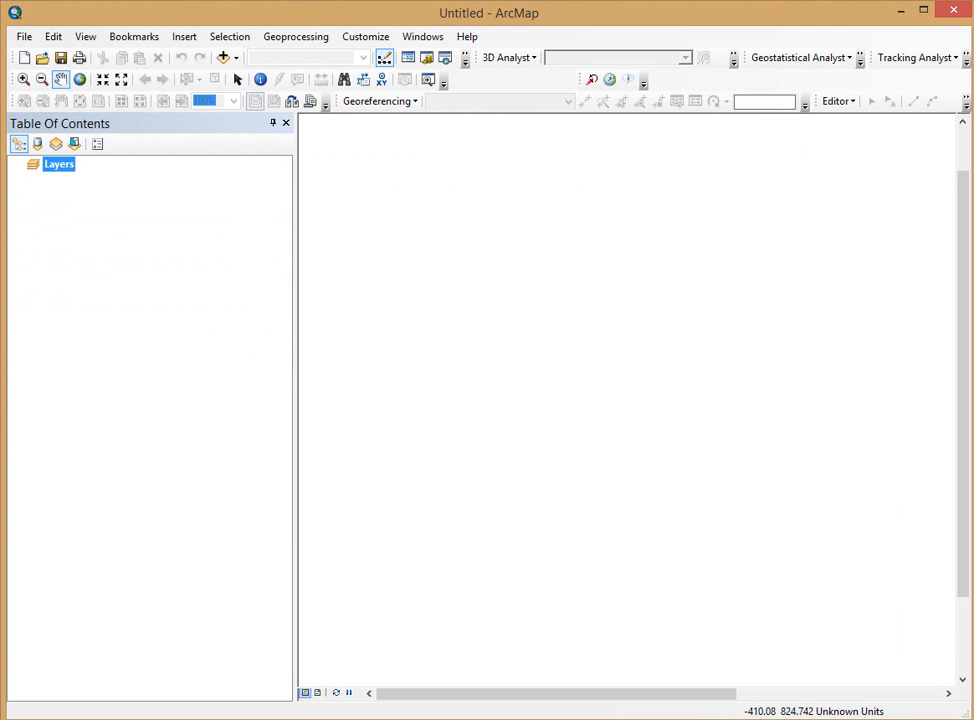
Step: Add UHHgrass.tif from the imagery folder as an aerial image layer
left_click(223, 57)
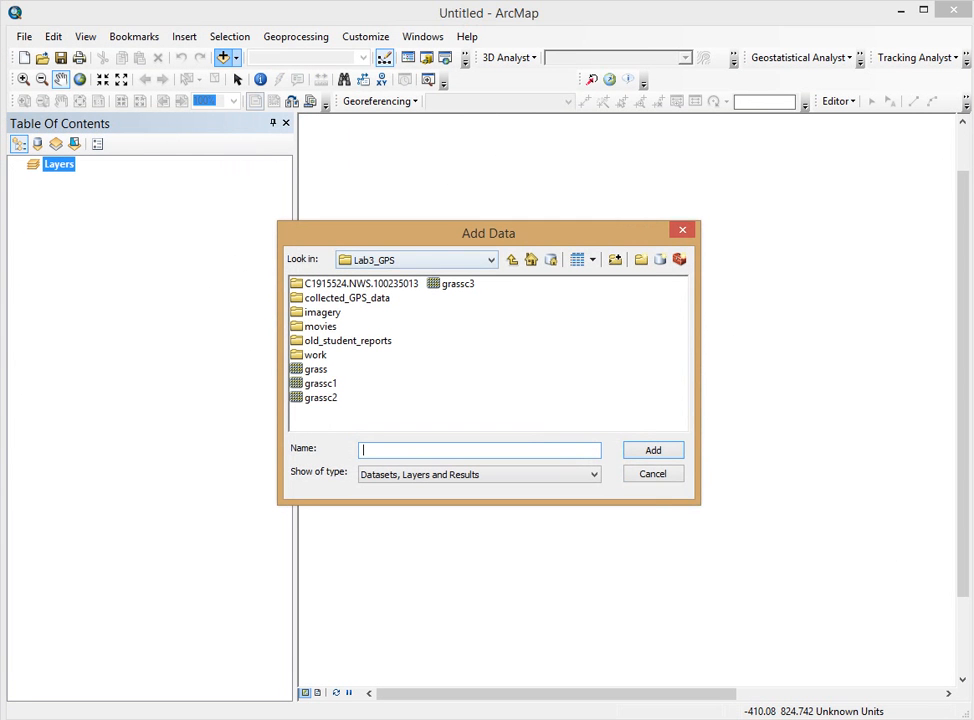
double_click(322, 312)
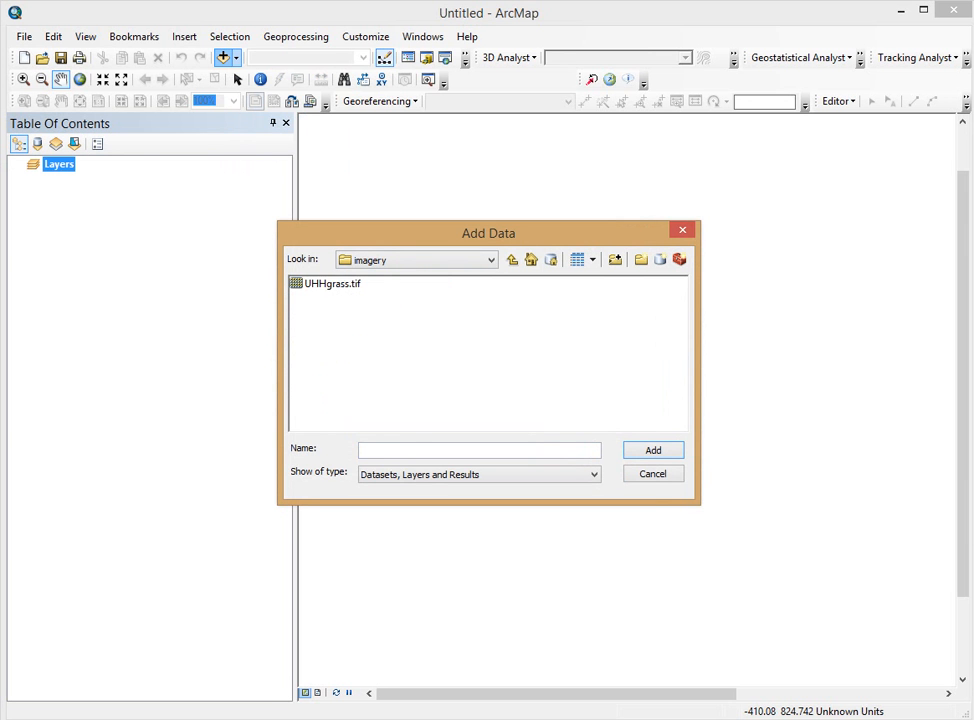
left_click(332, 284)
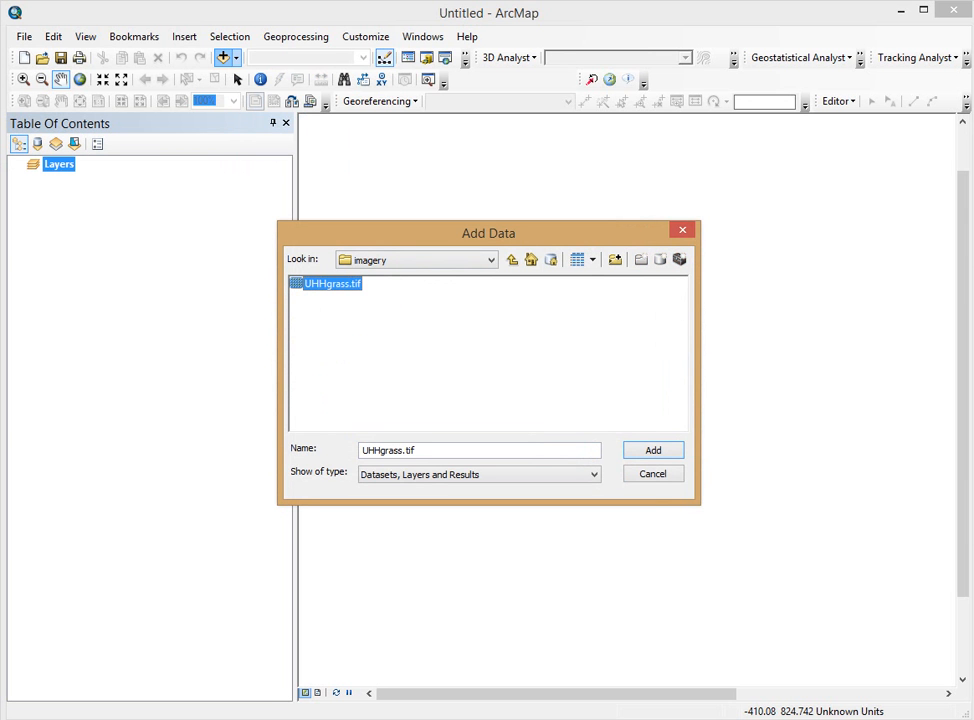
key("Return")
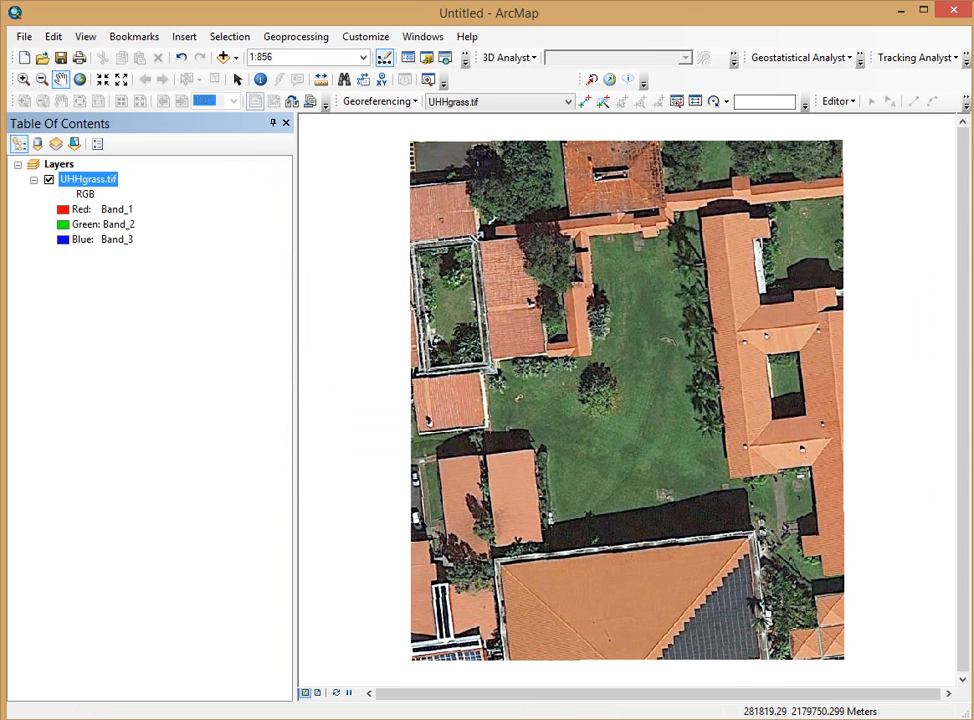
key("alt+Tab")
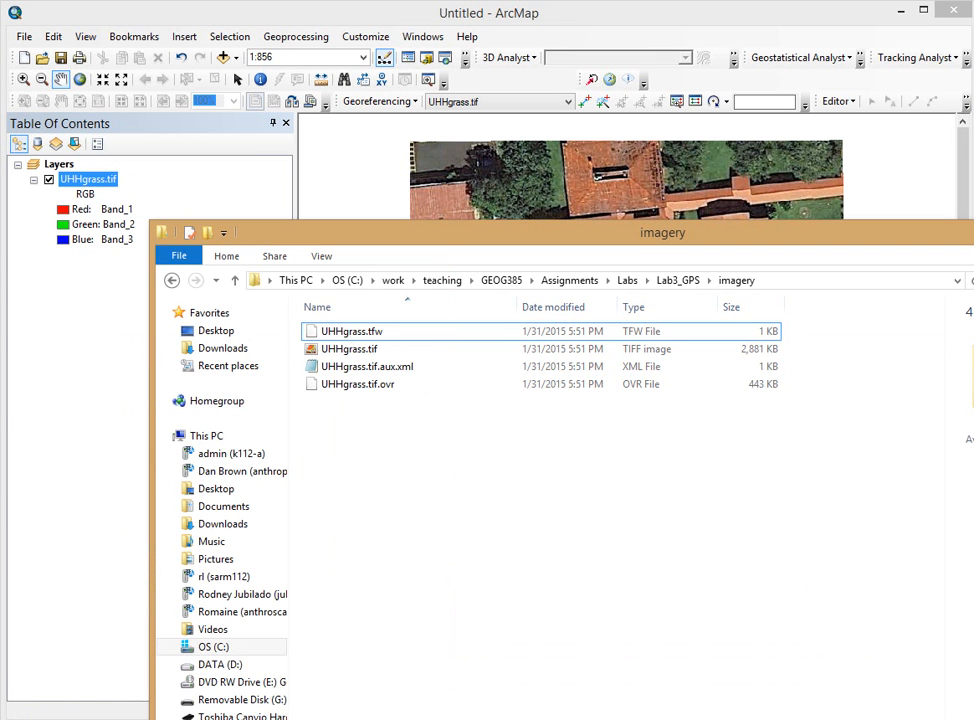
Step: Look through the group spreadsheets in collected_GPS_data, then move the folder window off the map
left_click(678, 280)
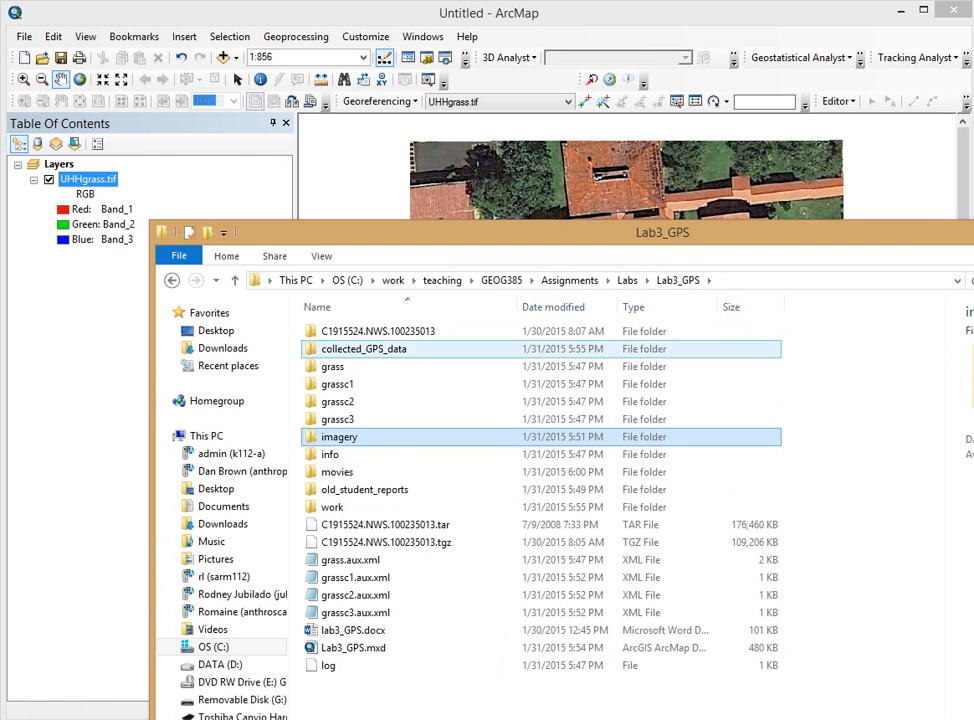
double_click(362, 349)
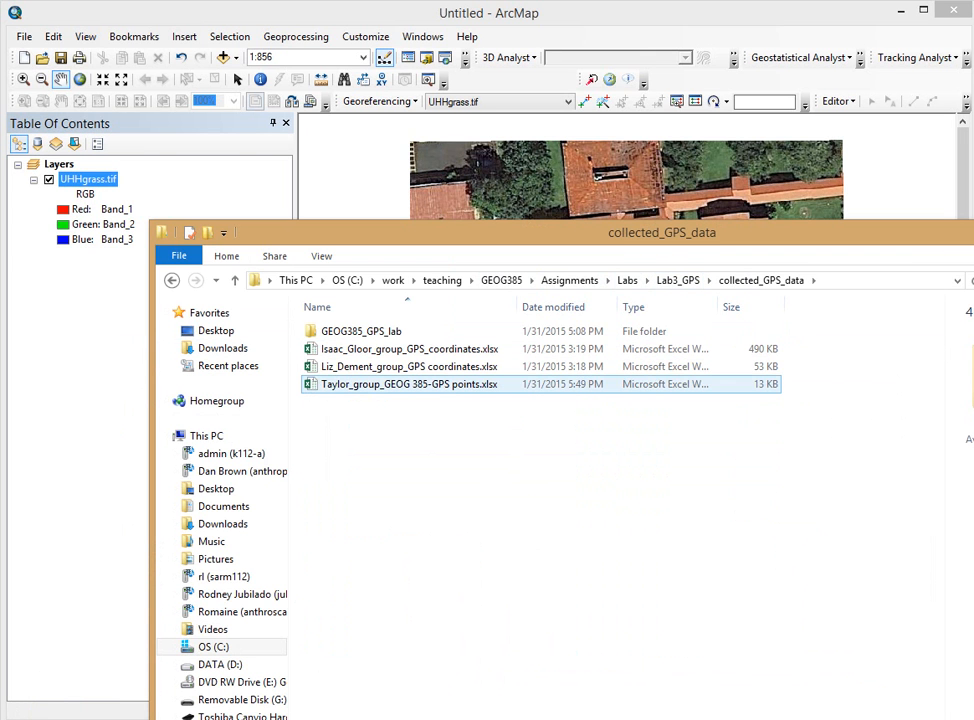
left_click(409, 384)
left_click(409, 367)
left_click(409, 349)
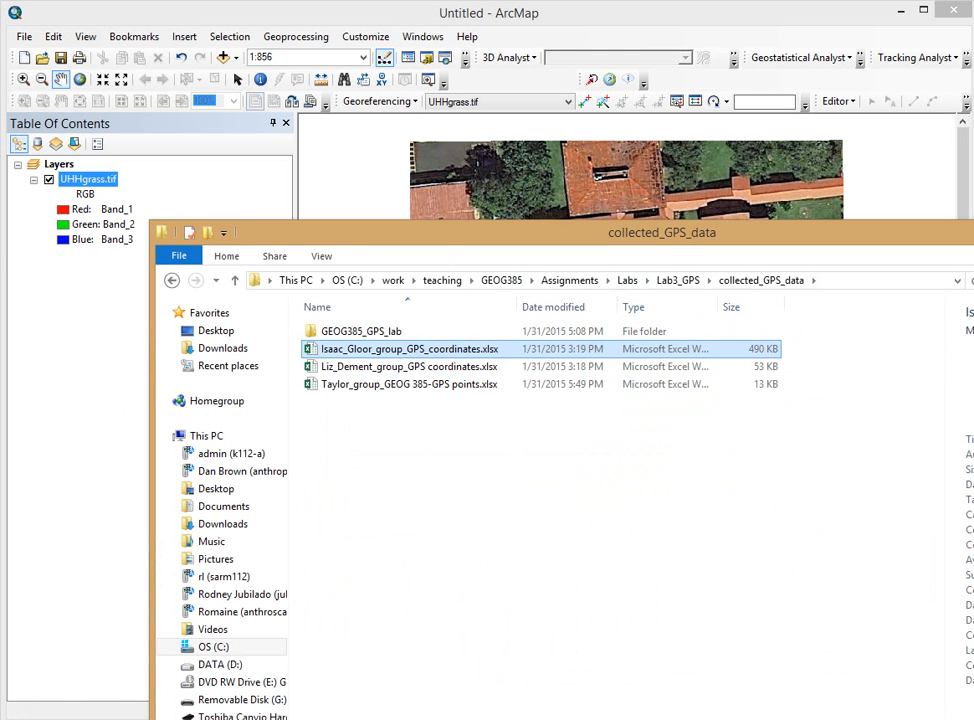
left_click_drag(662, 232, 541, 716)
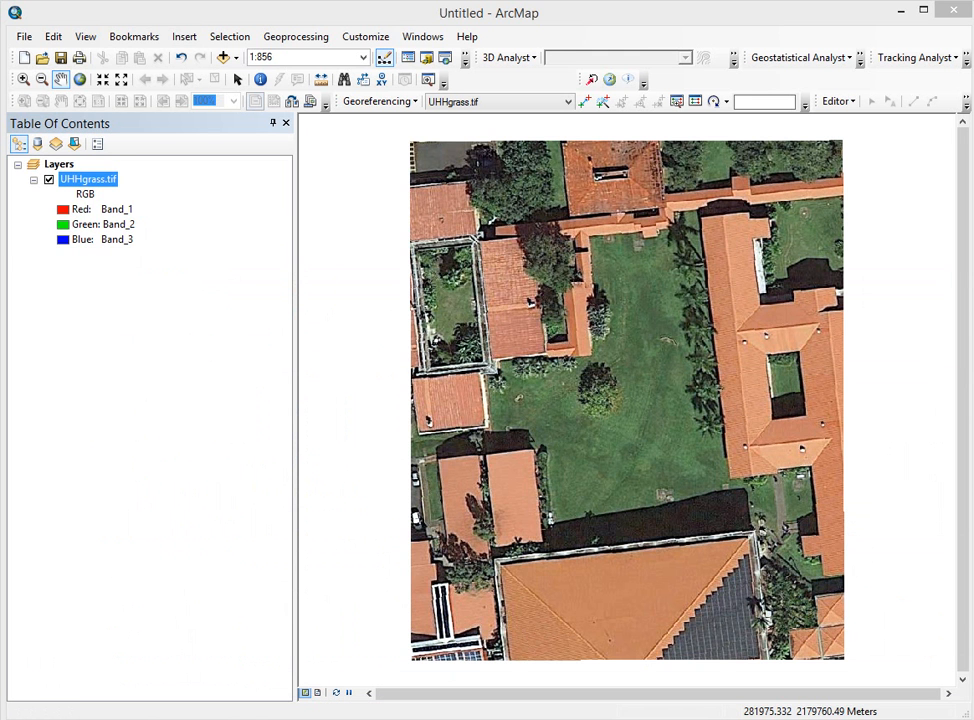
left_click_drag(970, 205, 410, 40)
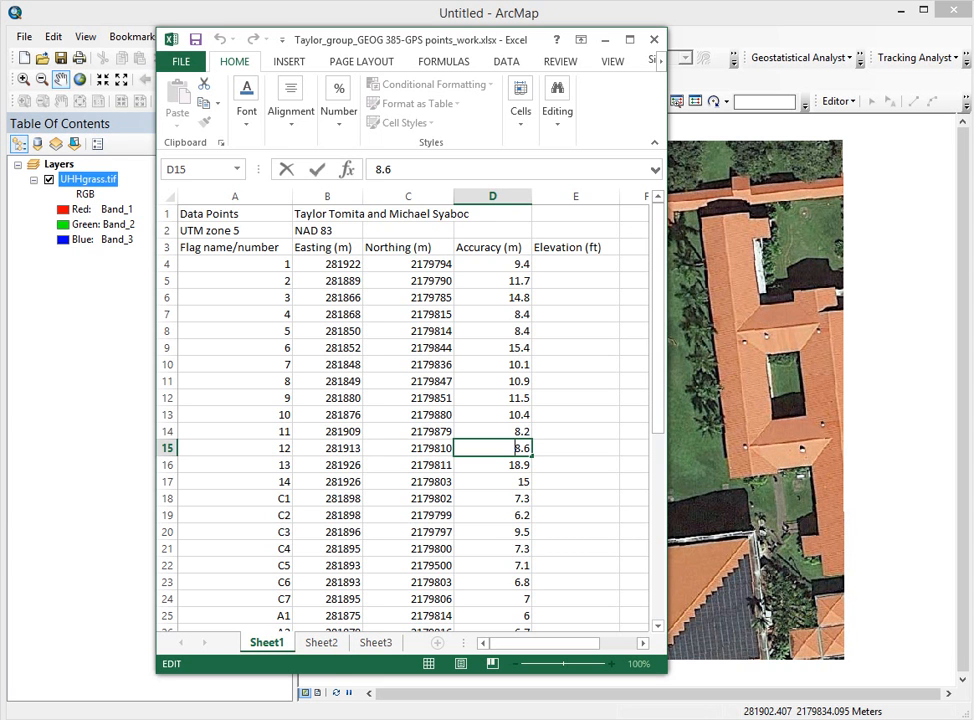
Step: Inspect the workbook's title rows and row-3 column headings, then select all of Sheet1
left_click_drag(167, 214, 167, 231)
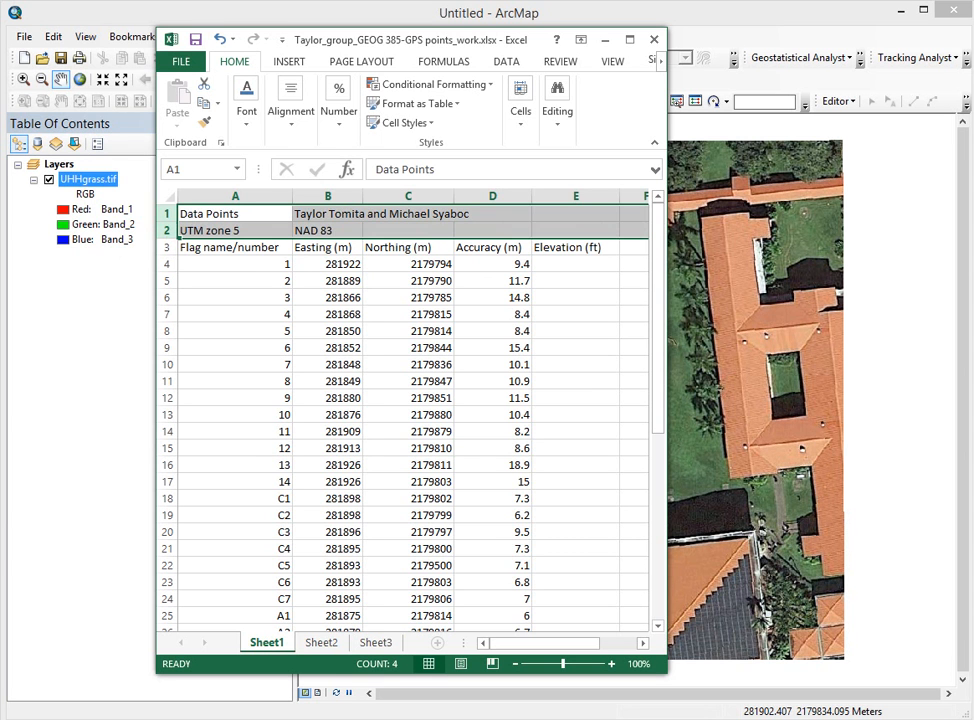
left_click(235, 247)
left_click_drag(235, 247, 575, 247)
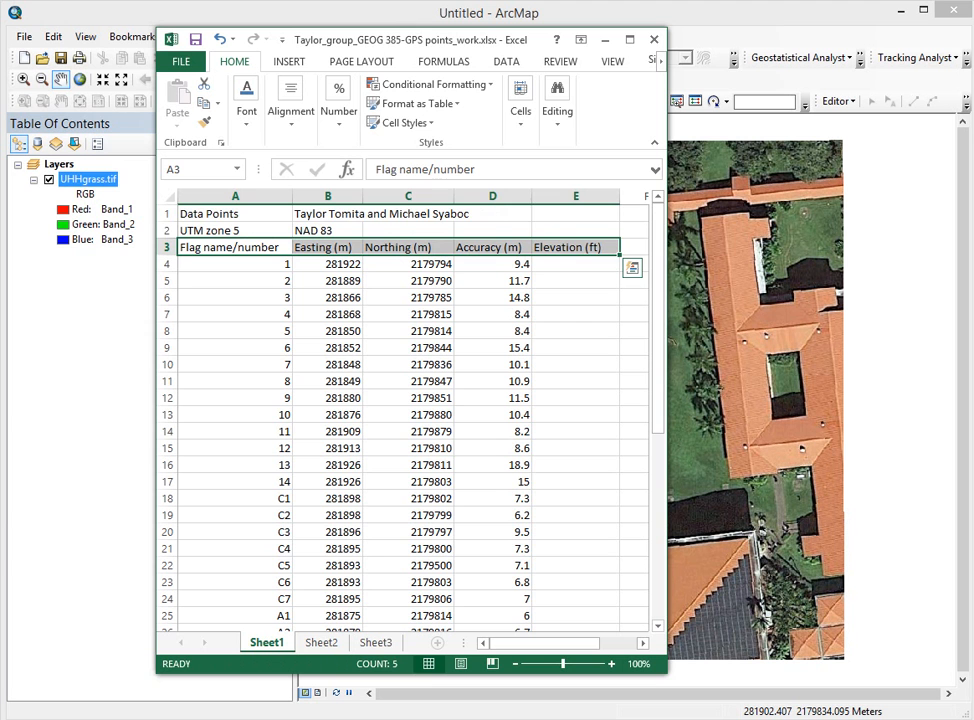
mouse_move(167, 230)
left_mouse_down()
mouse_move(167, 214)
mouse_move(167, 230)
left_mouse_up()
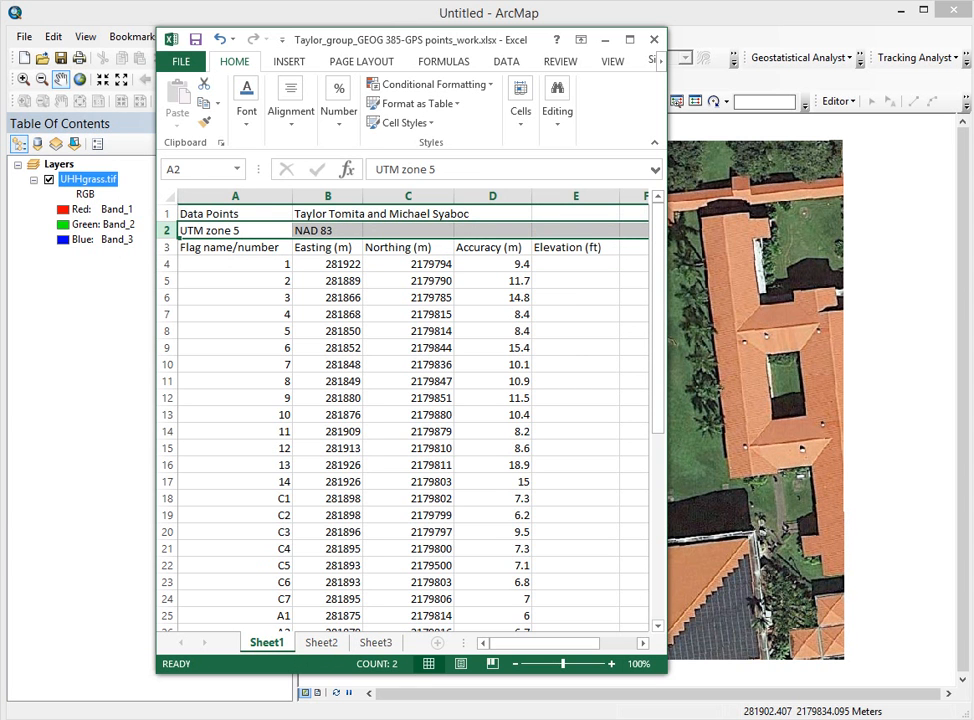
left_click(235, 214)
left_click(328, 214)
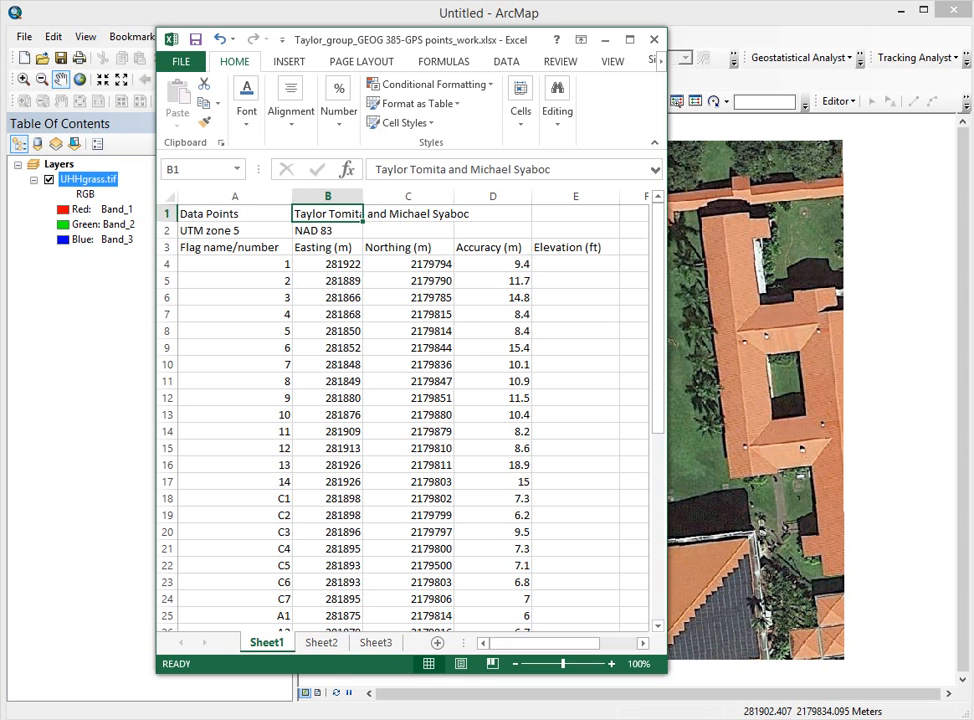
left_click(169, 197)
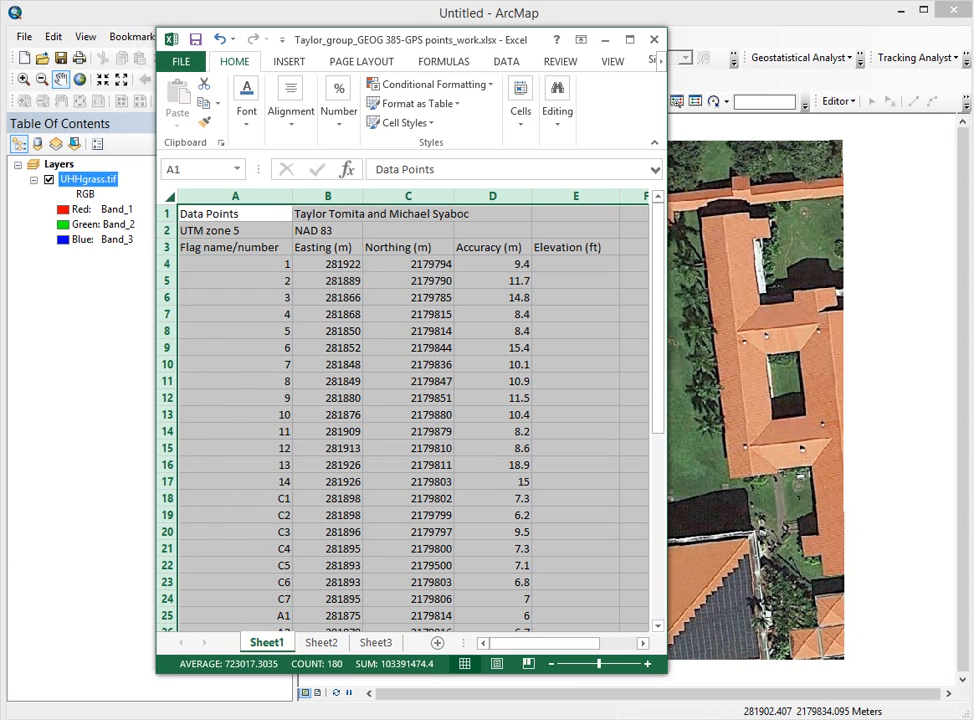
Step: Copy Sheet1's entire GPS points table and paste it into Sheet2 at cell A1
right_click(170, 197)
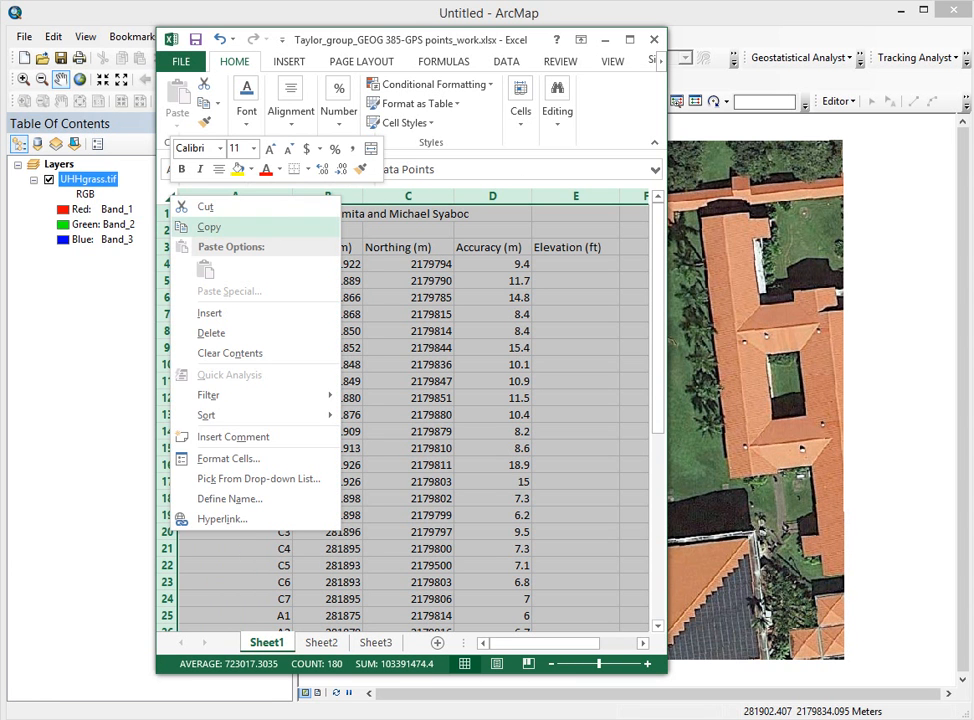
left_click(209, 227)
left_click(321, 643)
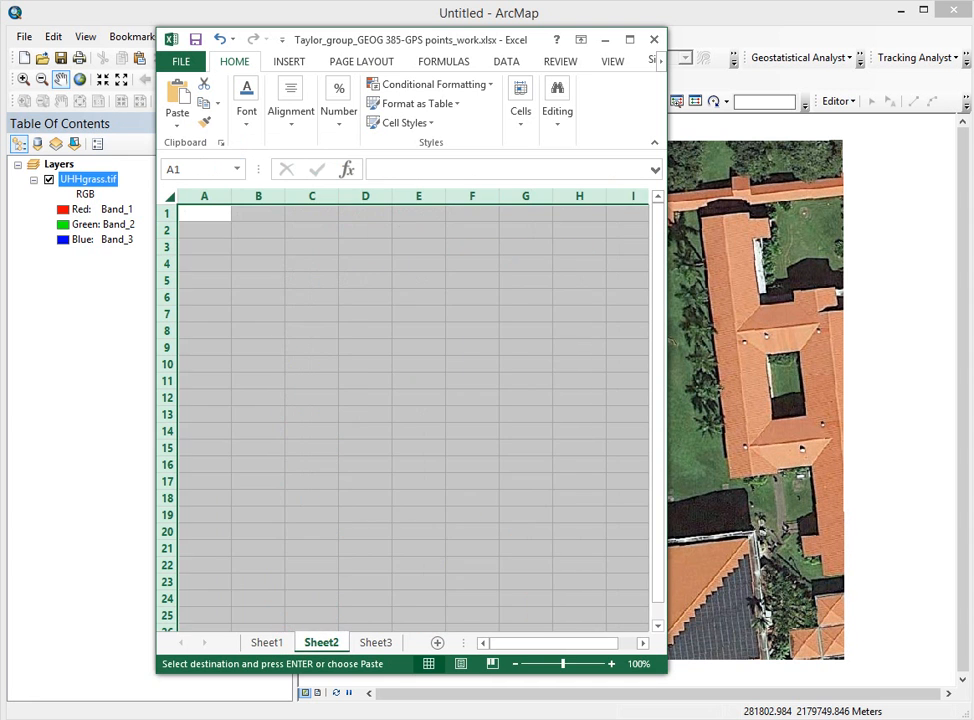
left_click(199, 212)
right_click(199, 212)
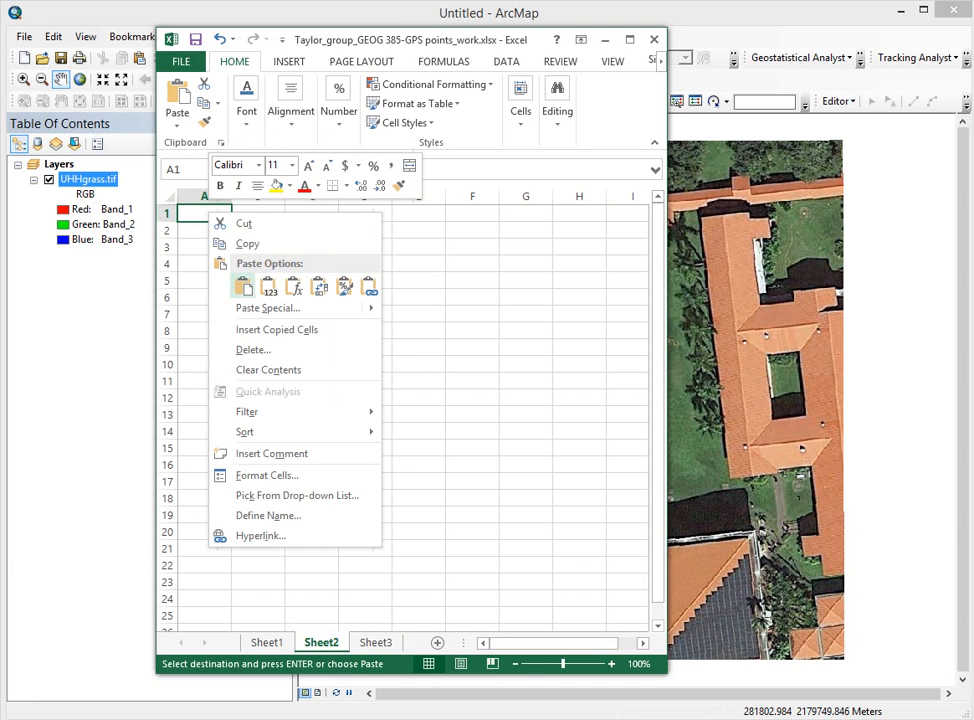
left_click(220, 285)
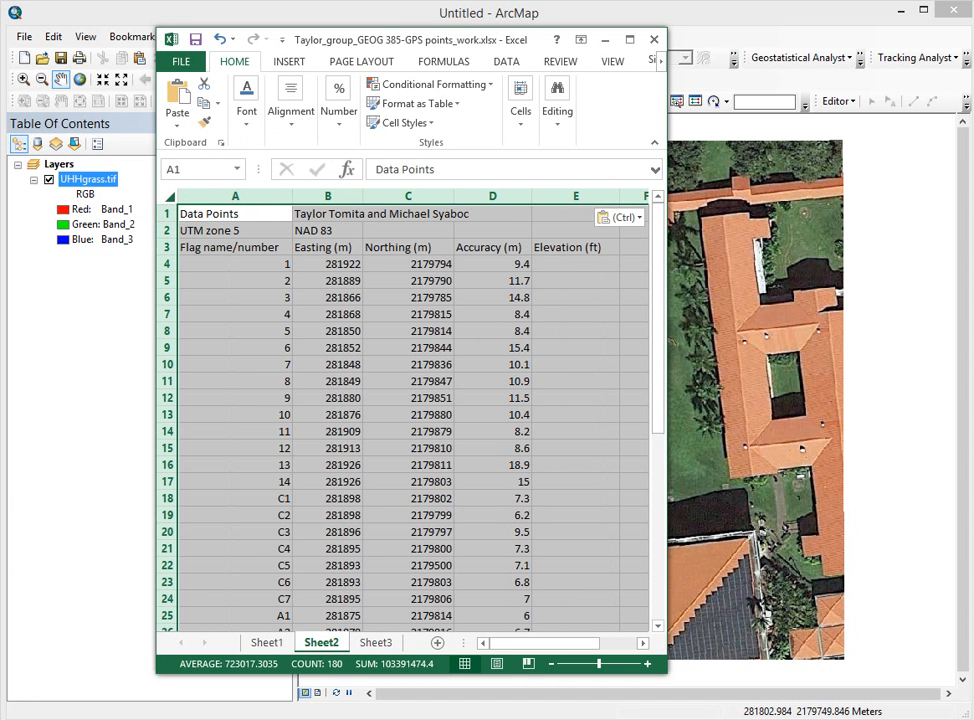
Step: Check Sheet1's last data row, then return to Sheet2 and clear its selection
left_click(267, 643)
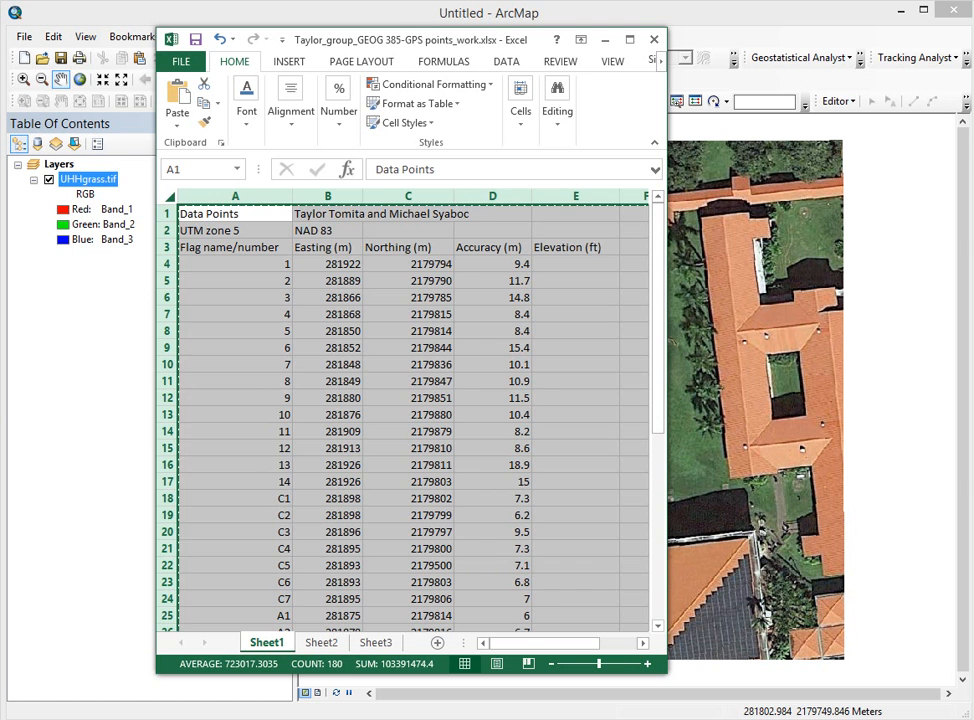
key("ctrl+Down")
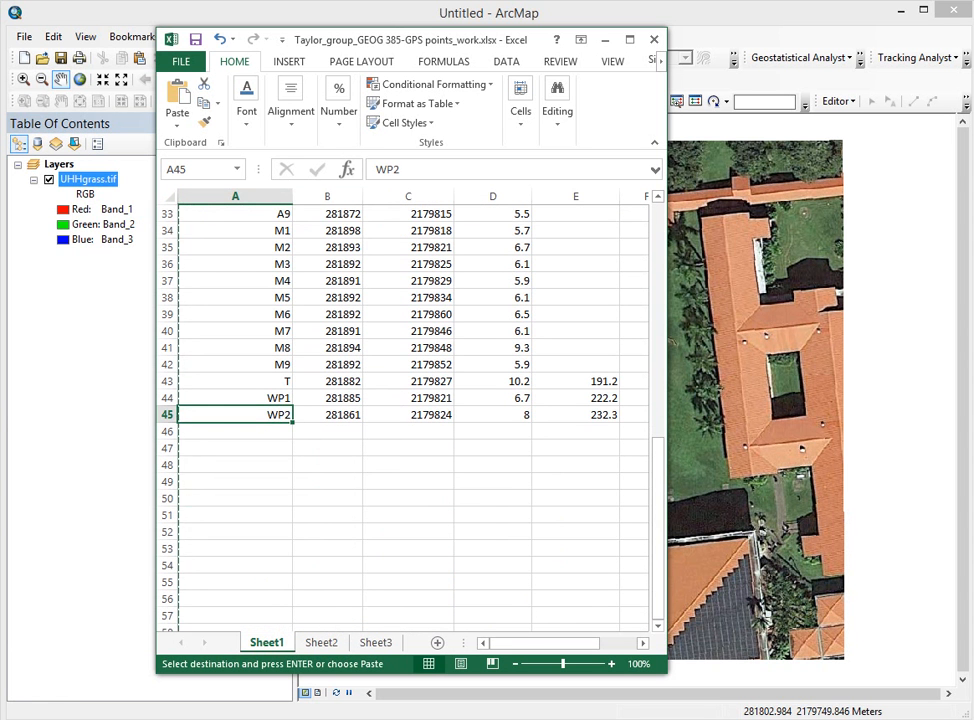
scroll(400, 420, "up", 11)
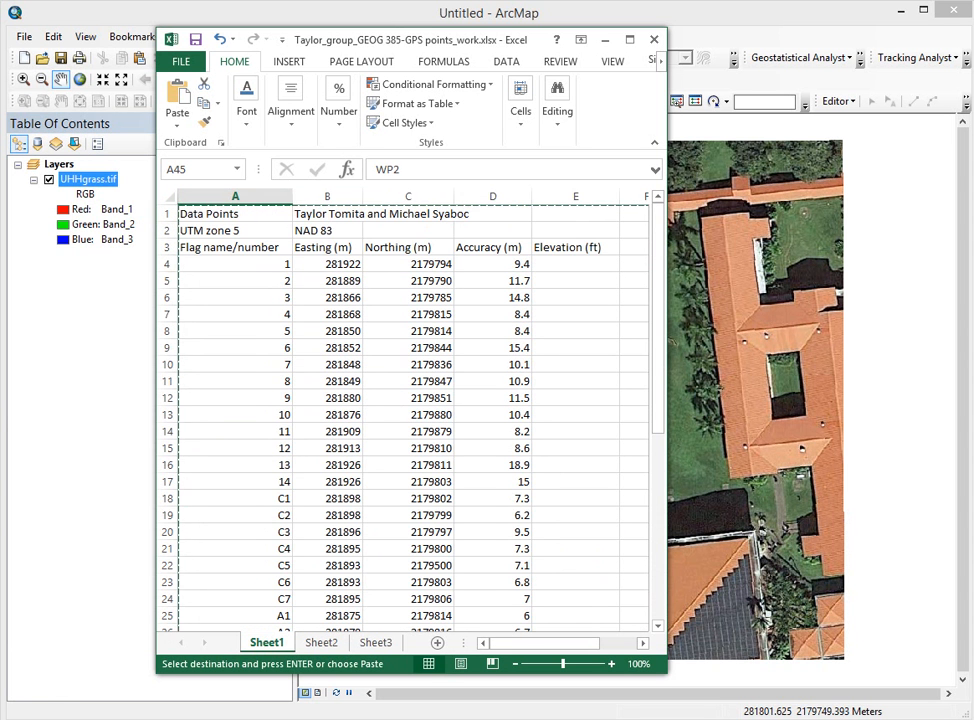
left_click(321, 643)
left_click(328, 398)
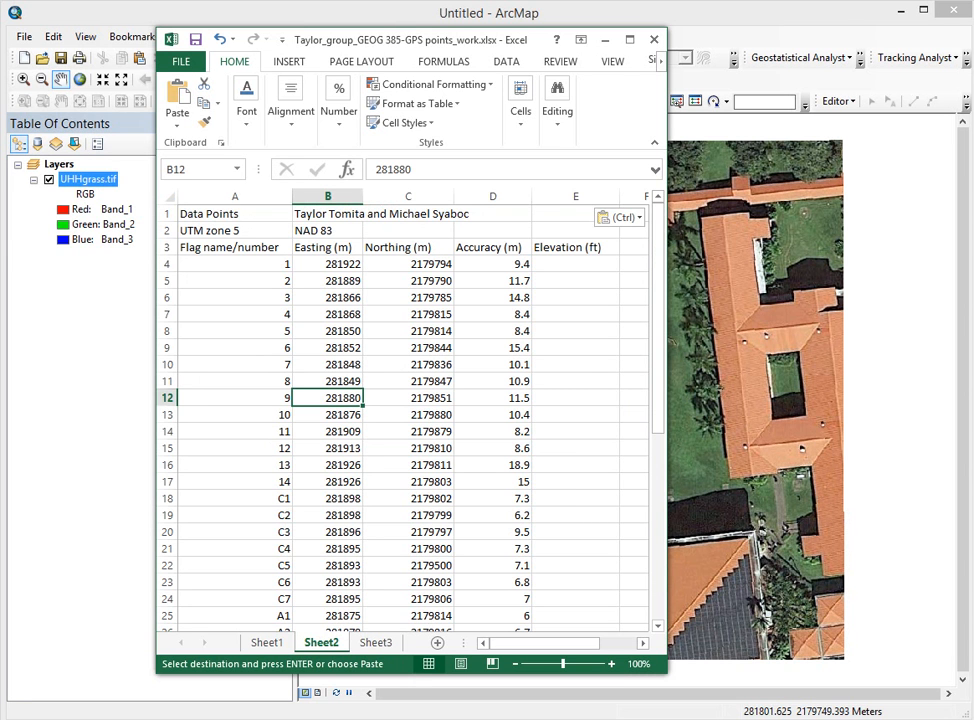
Step: Rename Sheet2 to 'copy' and select its two title rows
double_click(321, 643)
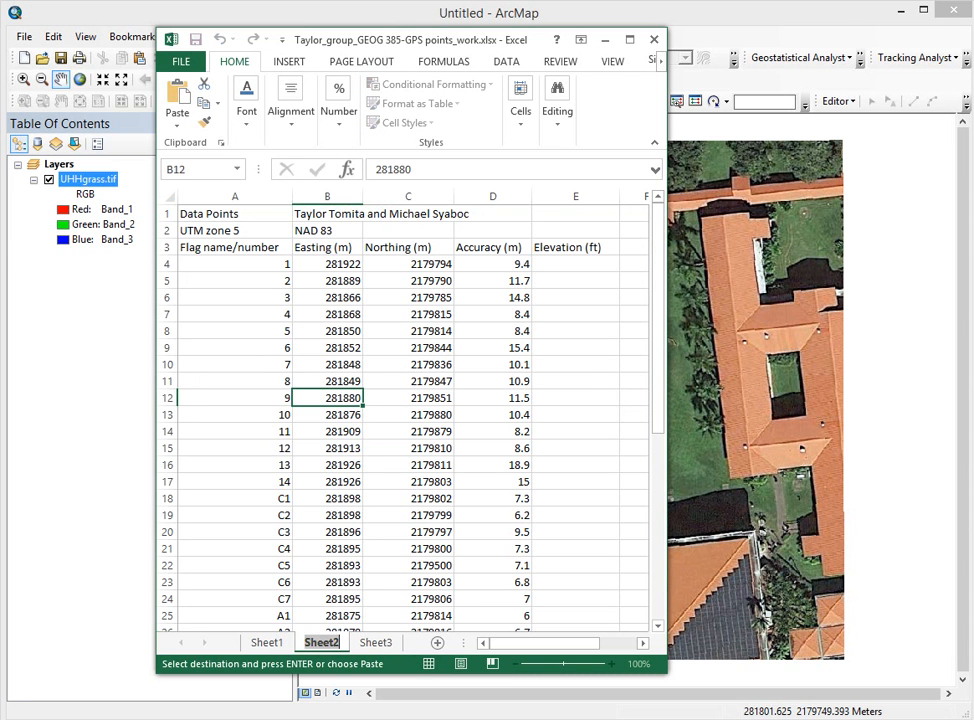
type("copy")
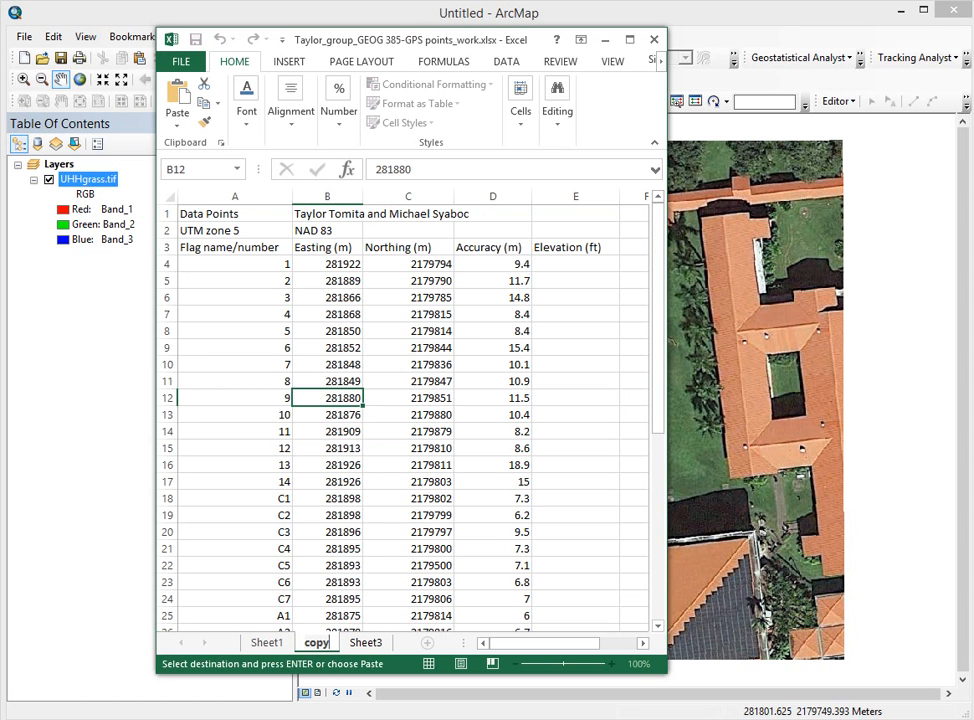
left_click(576, 515)
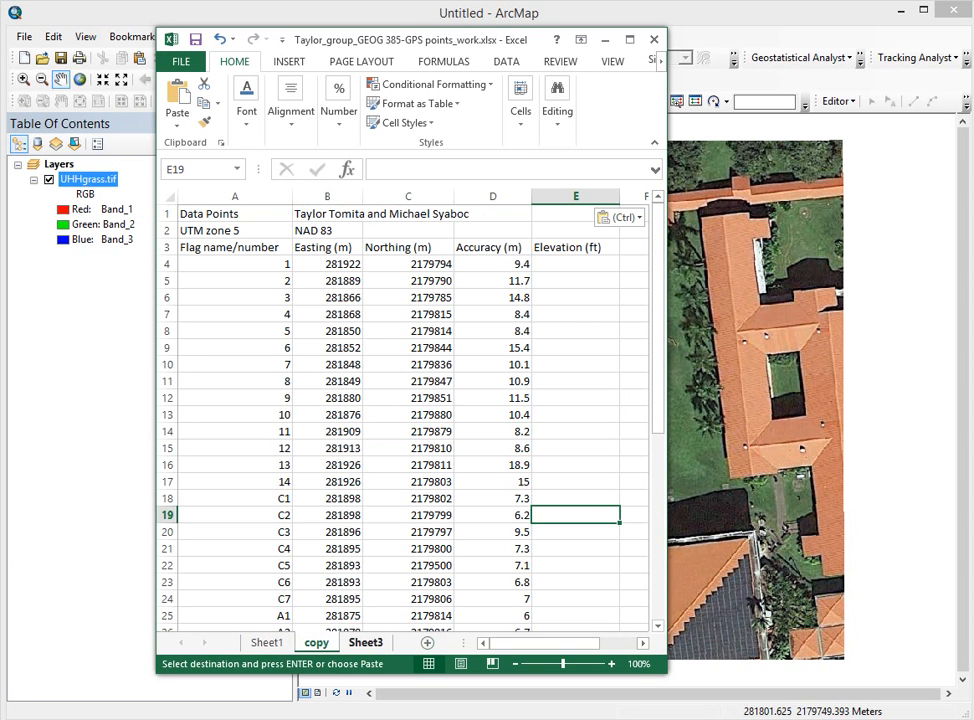
left_click(167, 214)
left_click_drag(167, 214, 167, 230)
Step: Delete the two title rows so the column headers start in row 1
right_click(167, 230)
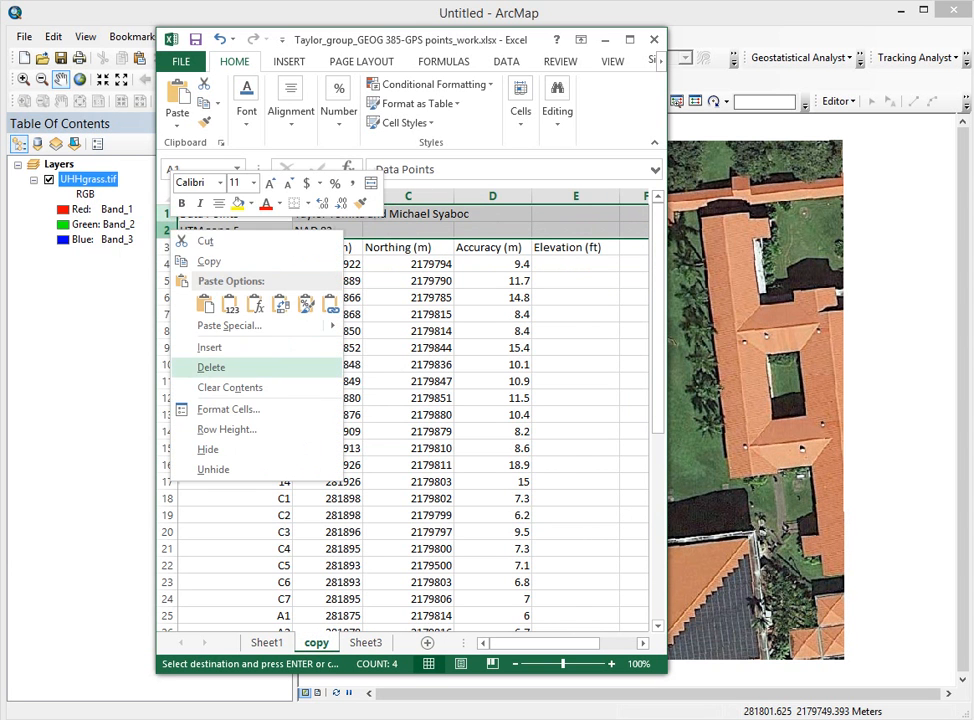
left_click(211, 367)
left_click(576, 365)
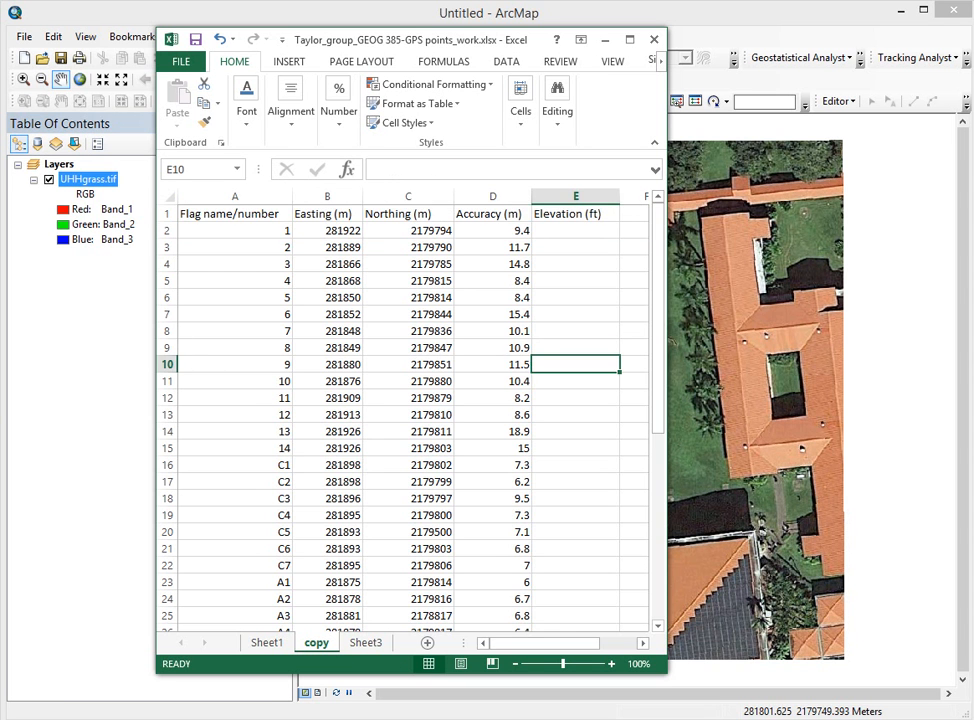
mouse_move(658, 324)
left_mouse_down()
mouse_move(658, 512)
mouse_move(658, 322)
left_mouse_up()
Step: Shorten the A1 header to 'Flag name', then minimize Excel to reveal the map
left_click(235, 214)
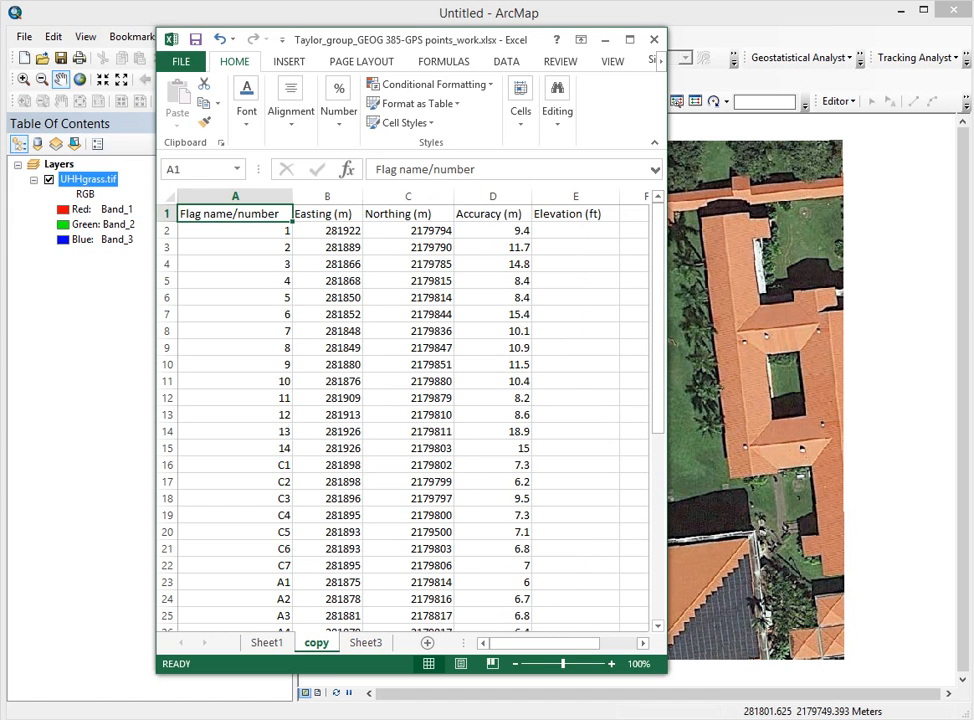
left_click(465, 170)
key("BackSpace")
key("BackSpace")
key("BackSpace")
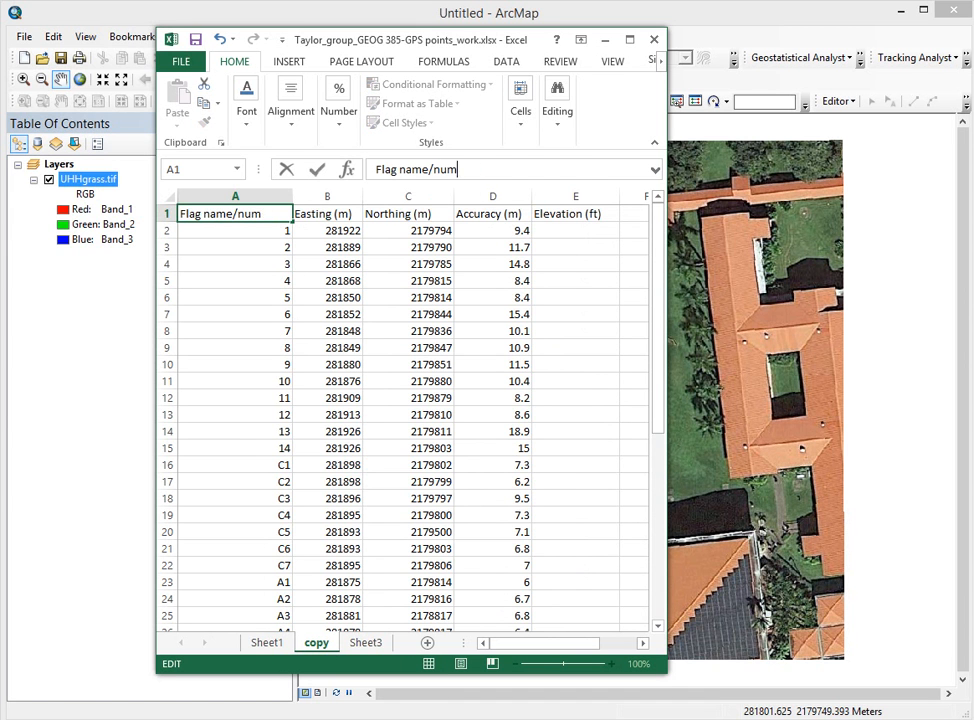
key("BackSpace")
key("BackSpace")
key("BackSpace")
key("BackSpace")
left_click(408, 314)
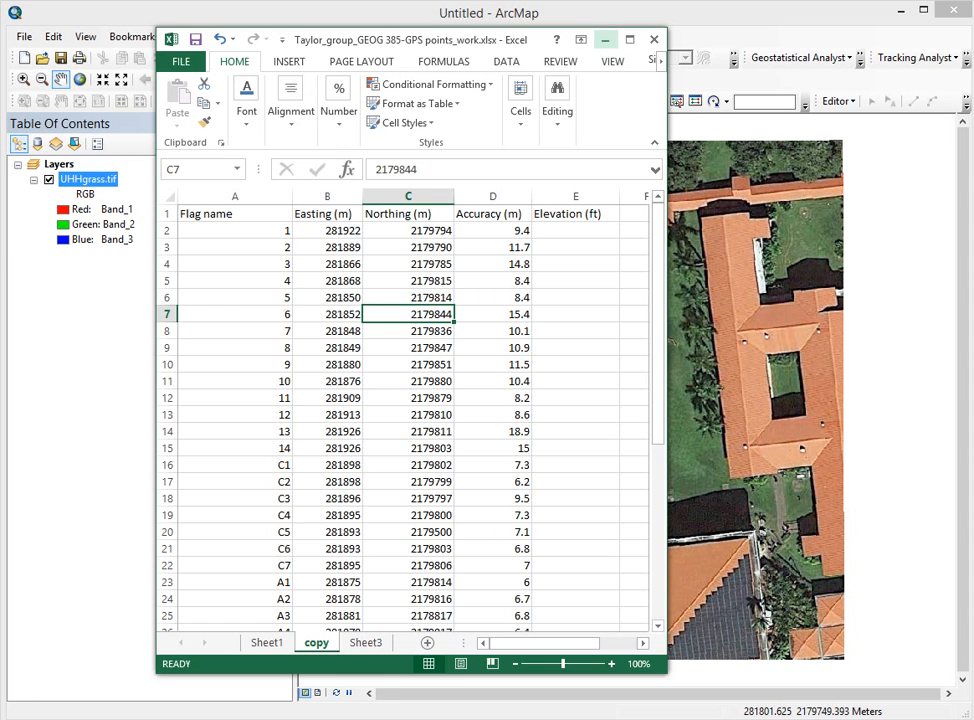
left_click(604, 40)
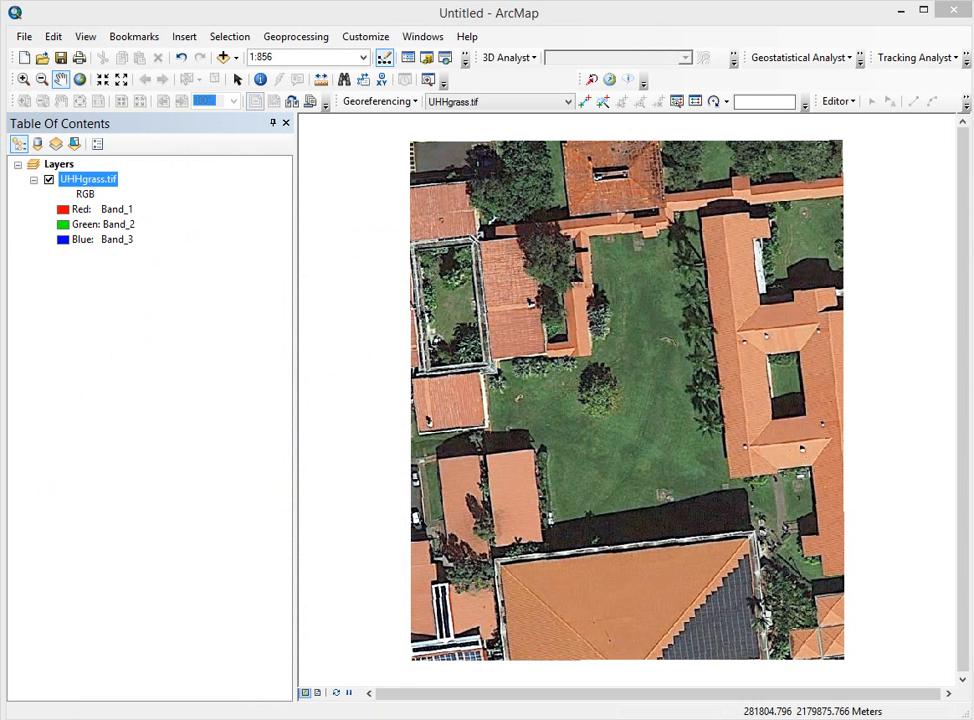
Step: Start Add XY Data and choose the copy$ sheet from the GPS points workbook in the work folder
left_click(24, 36)
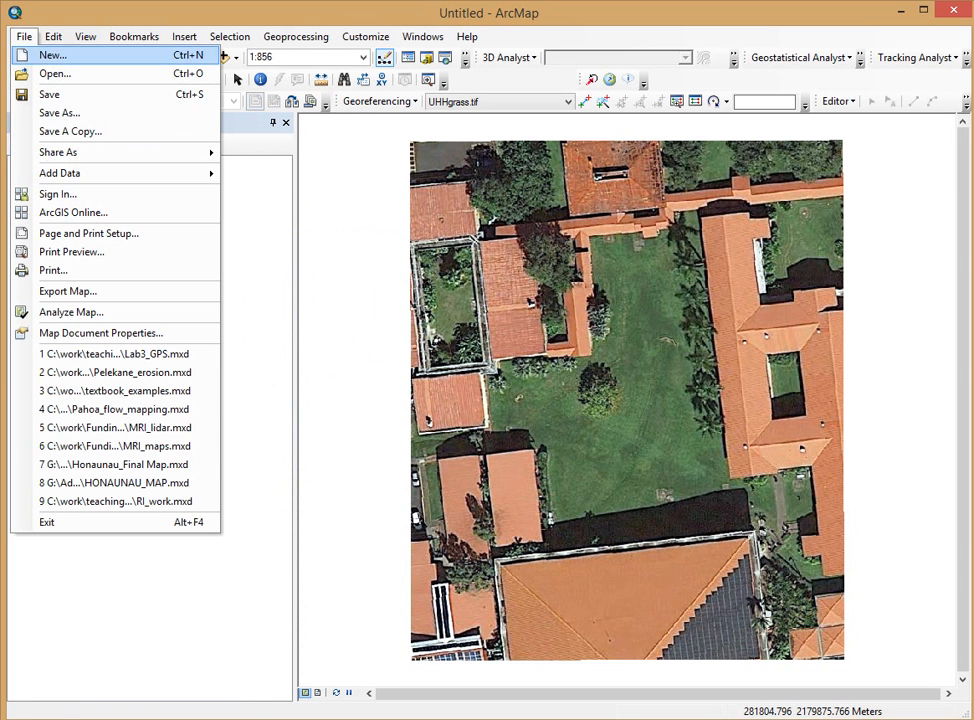
mouse_move(120, 173)
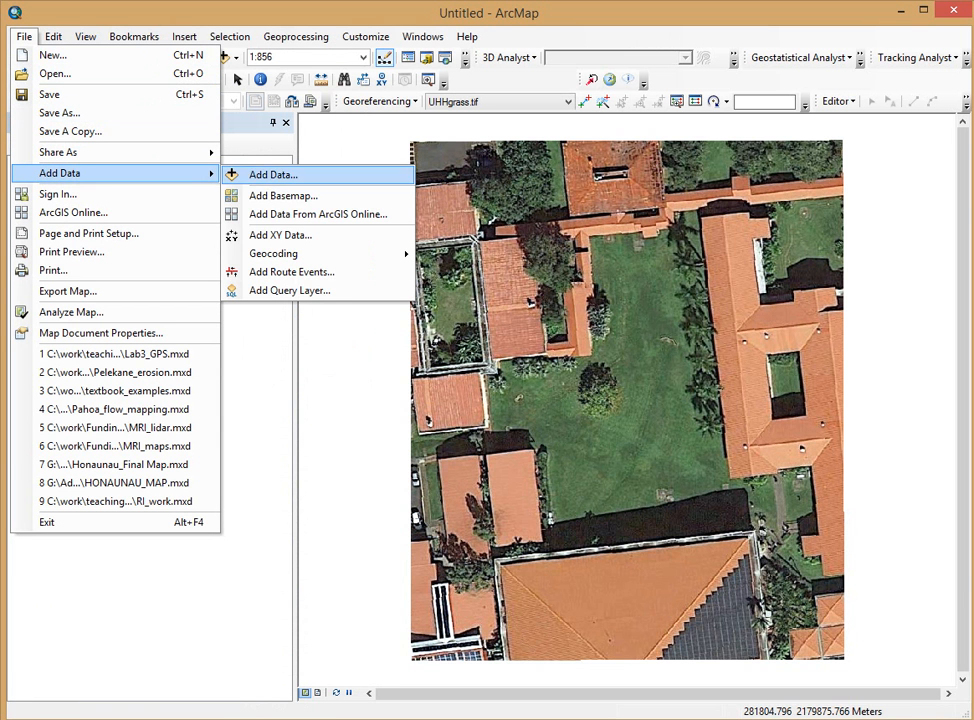
left_click(285, 235)
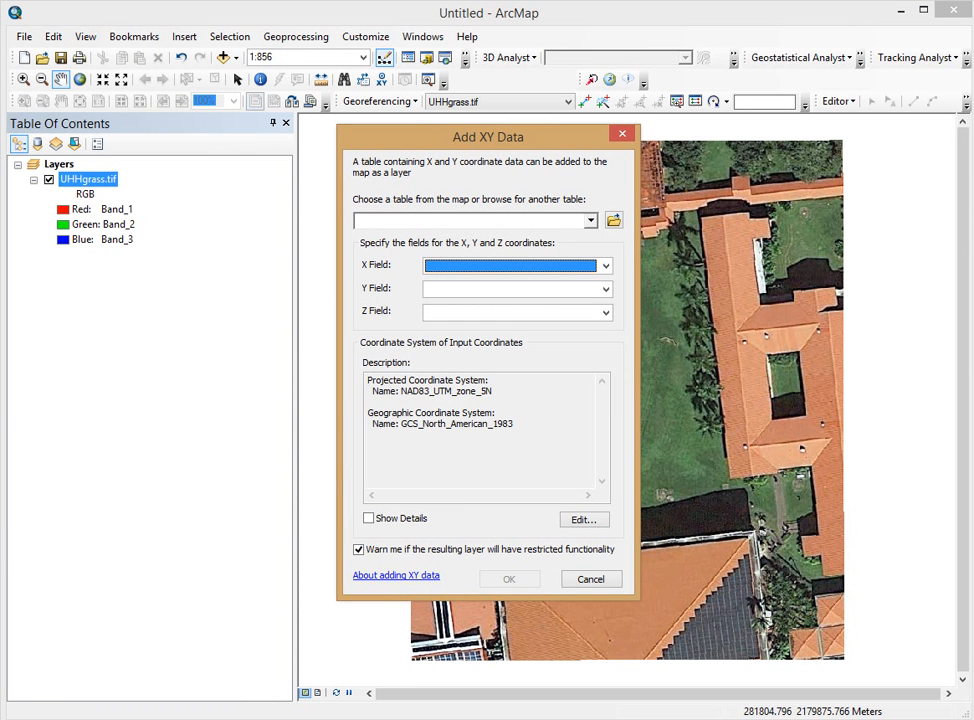
left_click(614, 221)
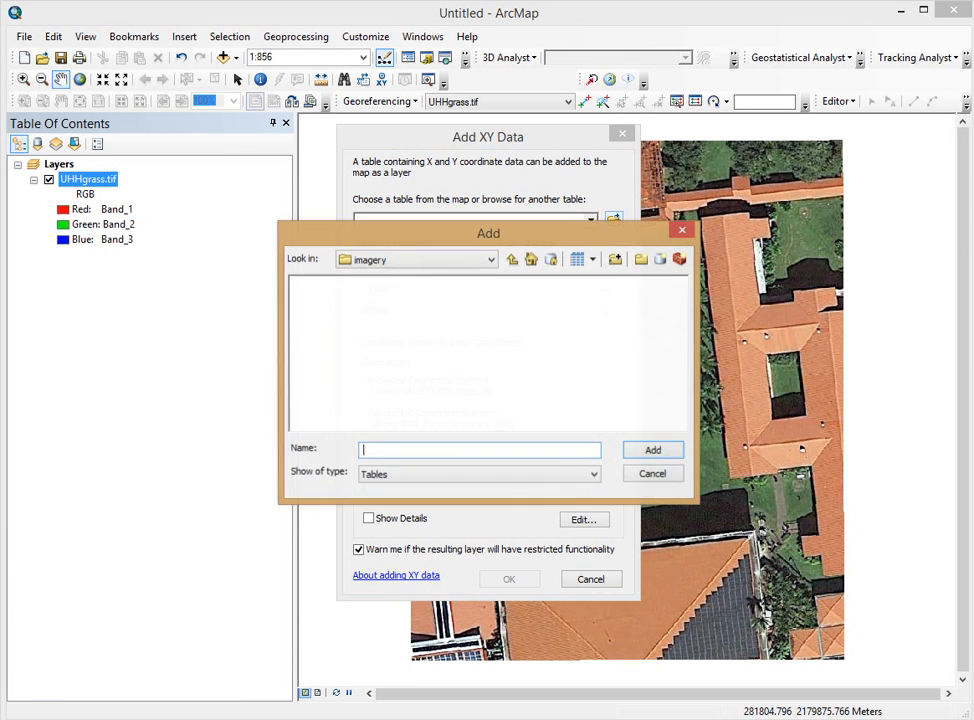
left_click(512, 260)
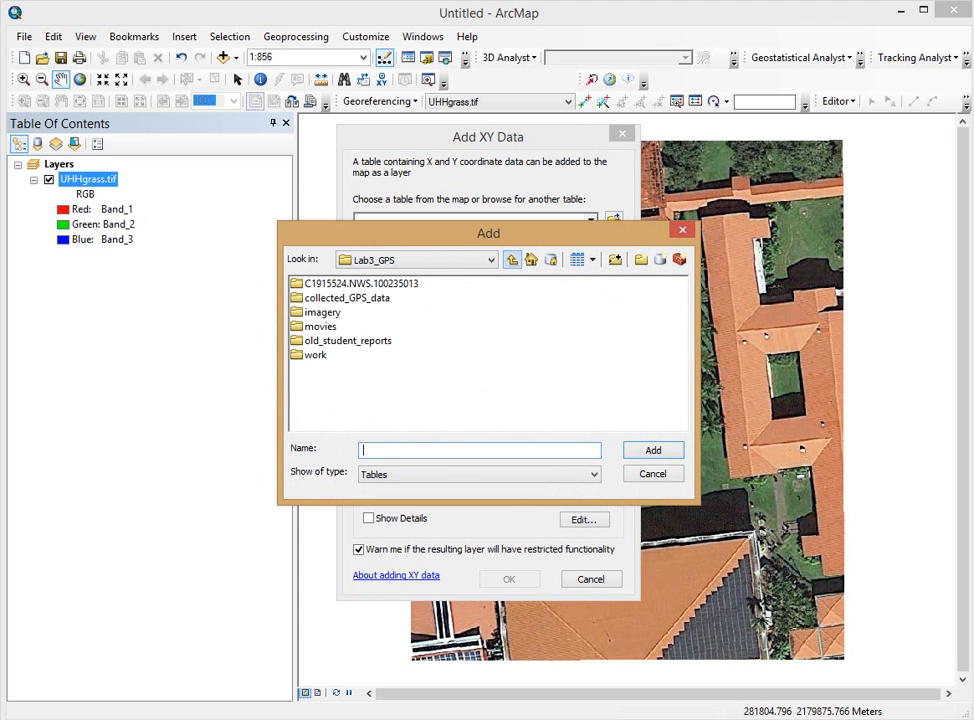
double_click(346, 298)
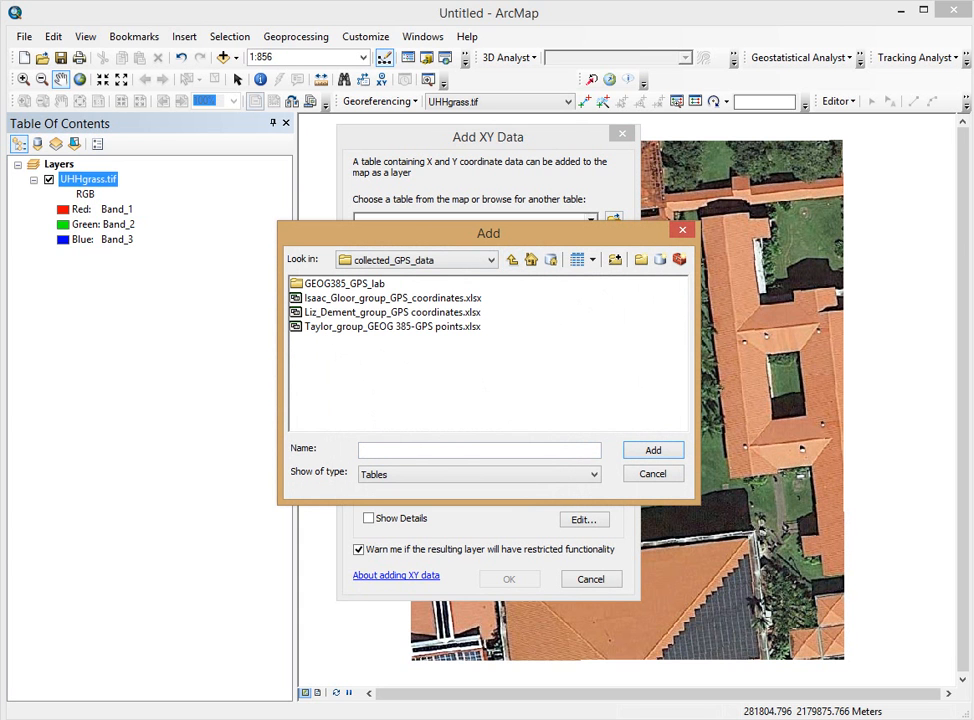
left_click(512, 260)
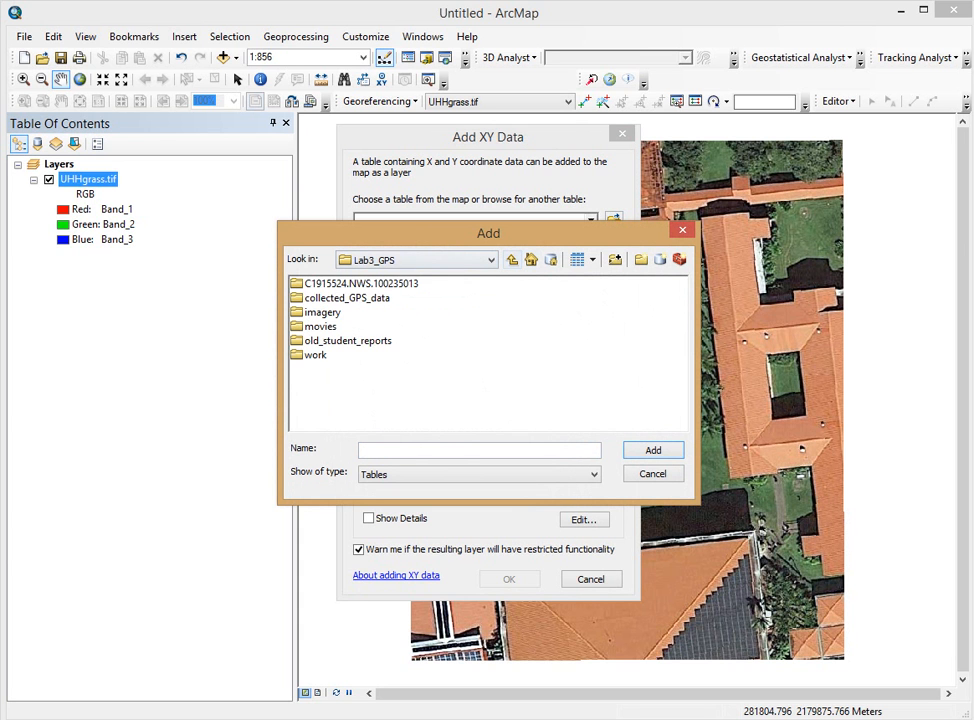
double_click(315, 355)
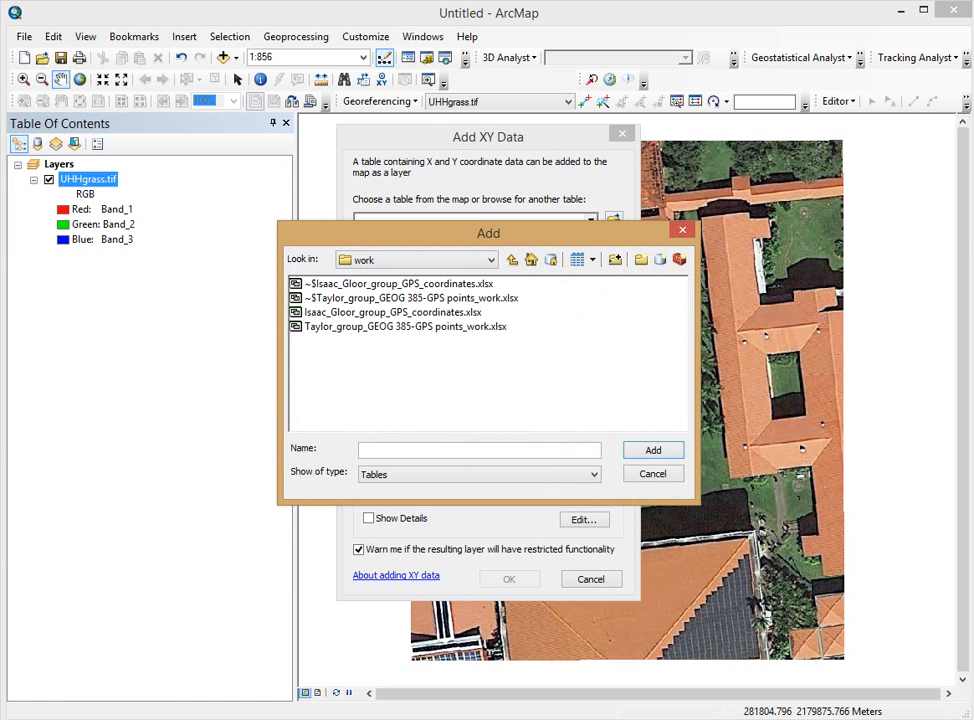
double_click(405, 327)
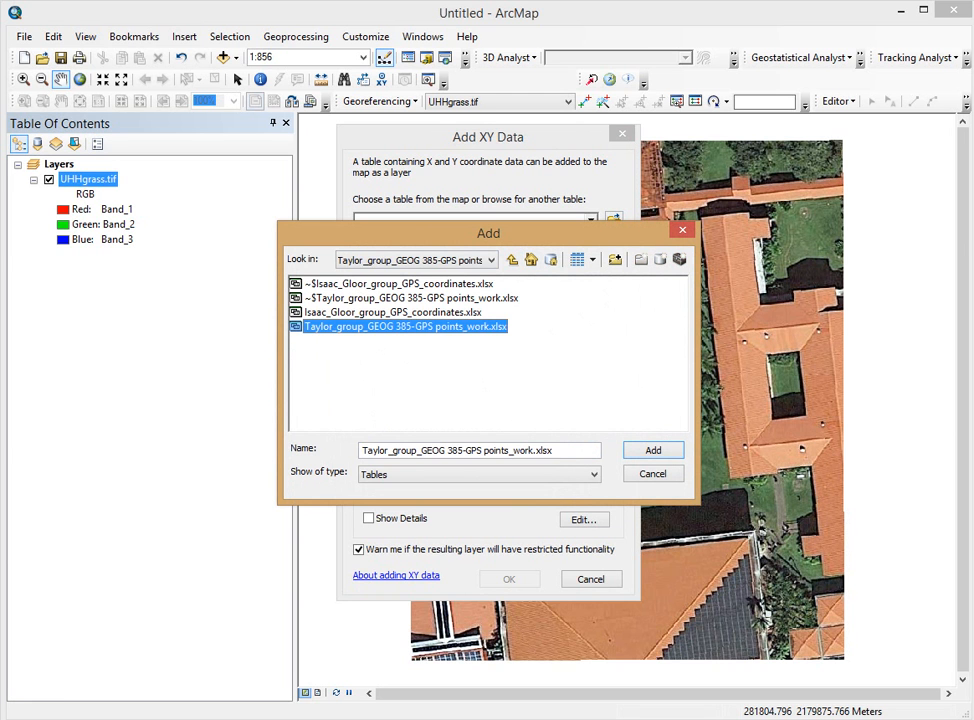
left_click(317, 284)
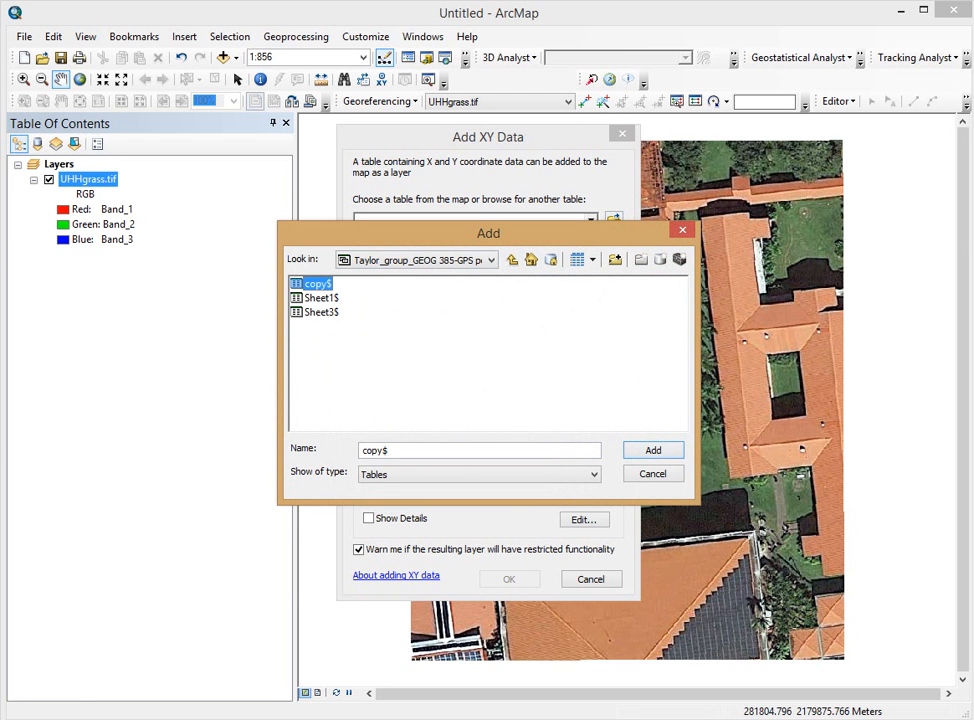
left_click(653, 450)
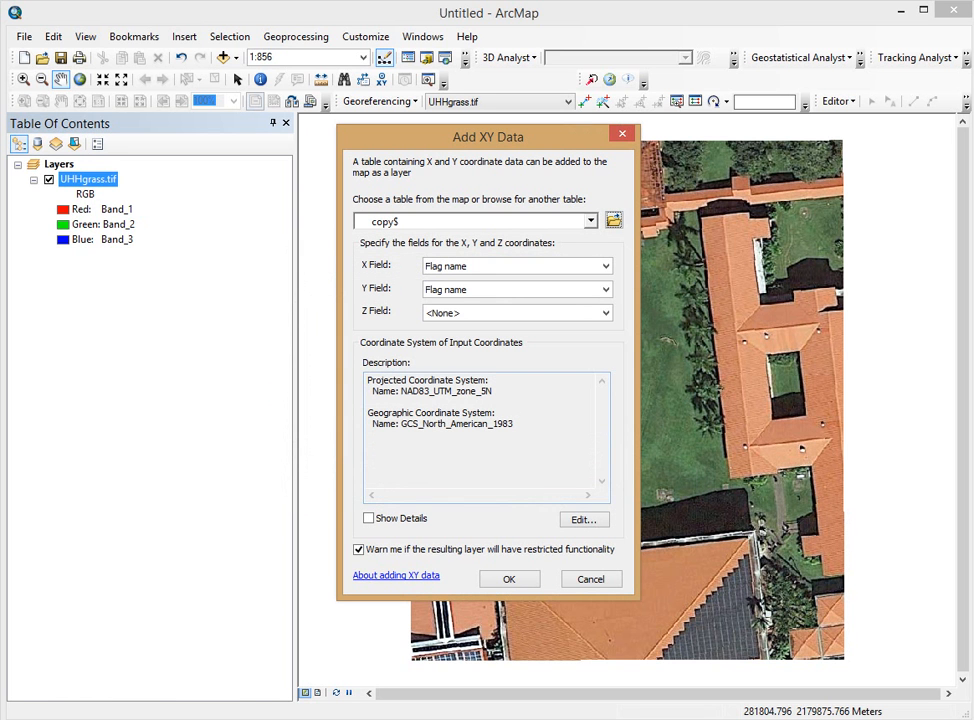
Step: Set X to Easting (m), Y to Northing (m), Z to <None>, and create the layer
left_click(605, 266)
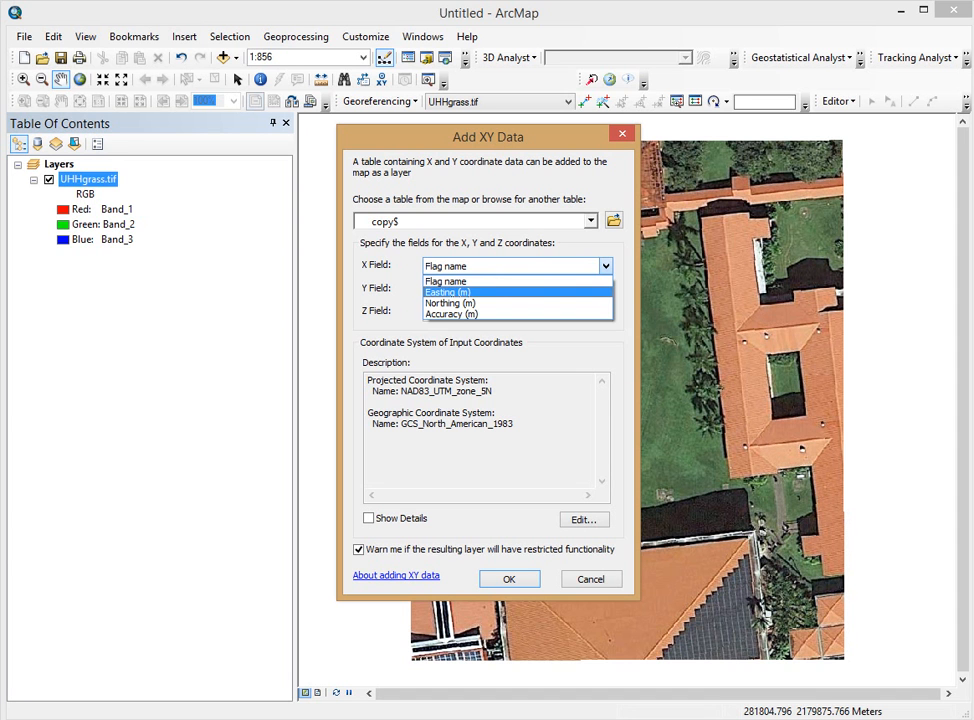
left_click(448, 292)
left_click(605, 289)
left_click(451, 326)
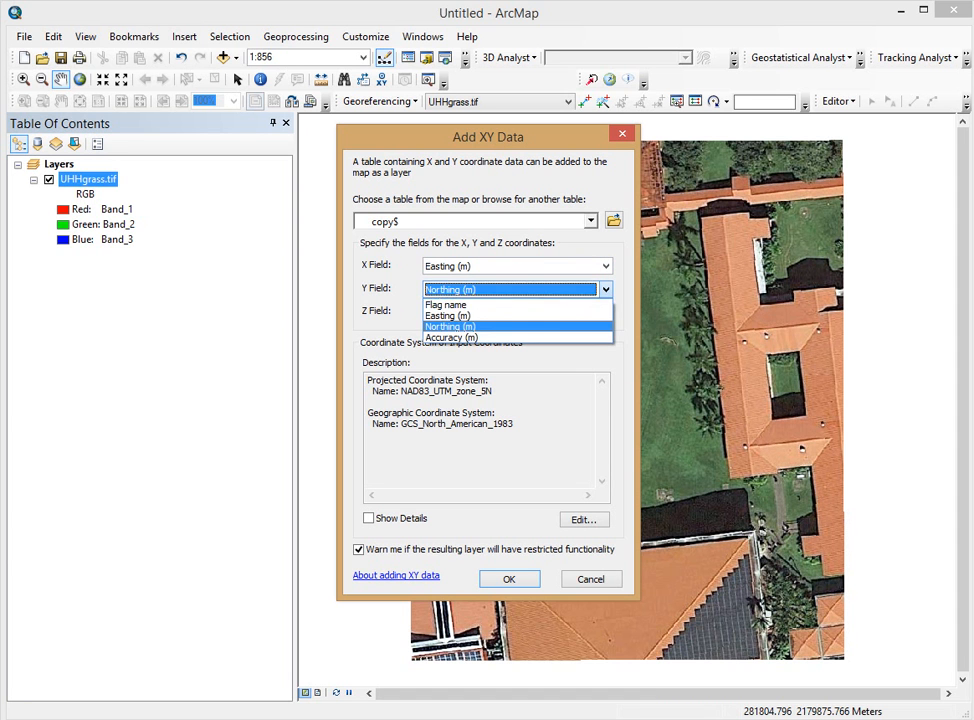
left_click(605, 313)
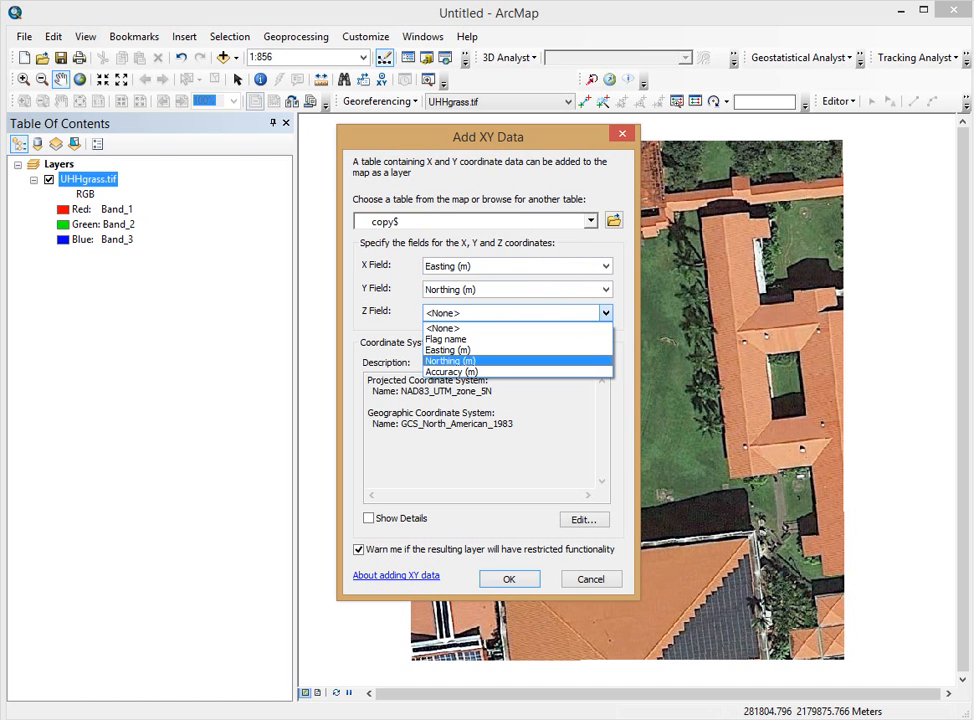
left_click(444, 328)
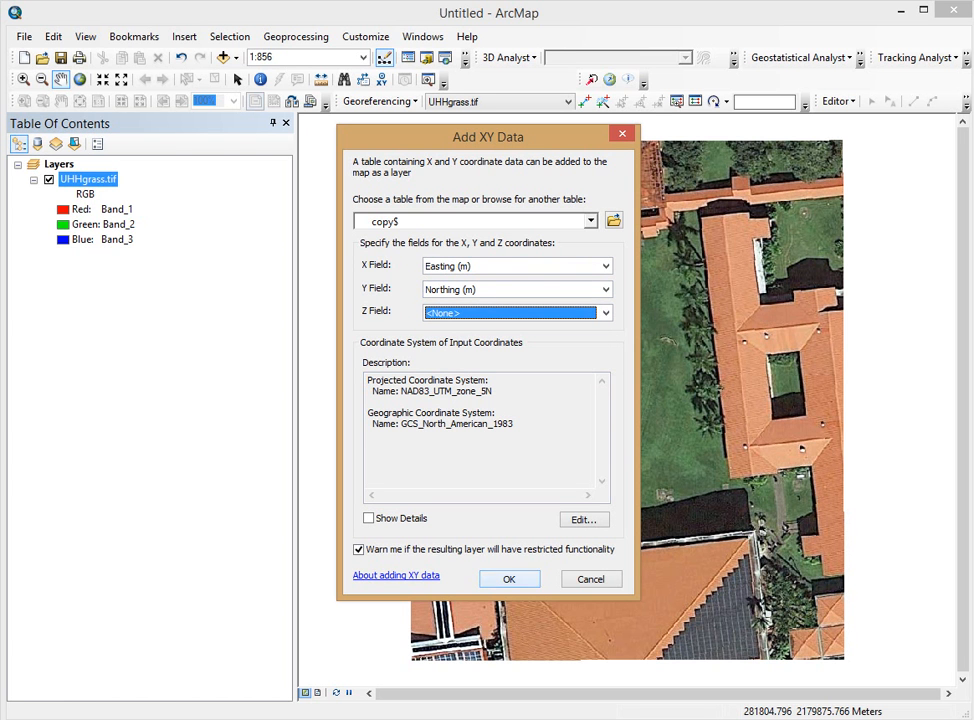
left_click(509, 579)
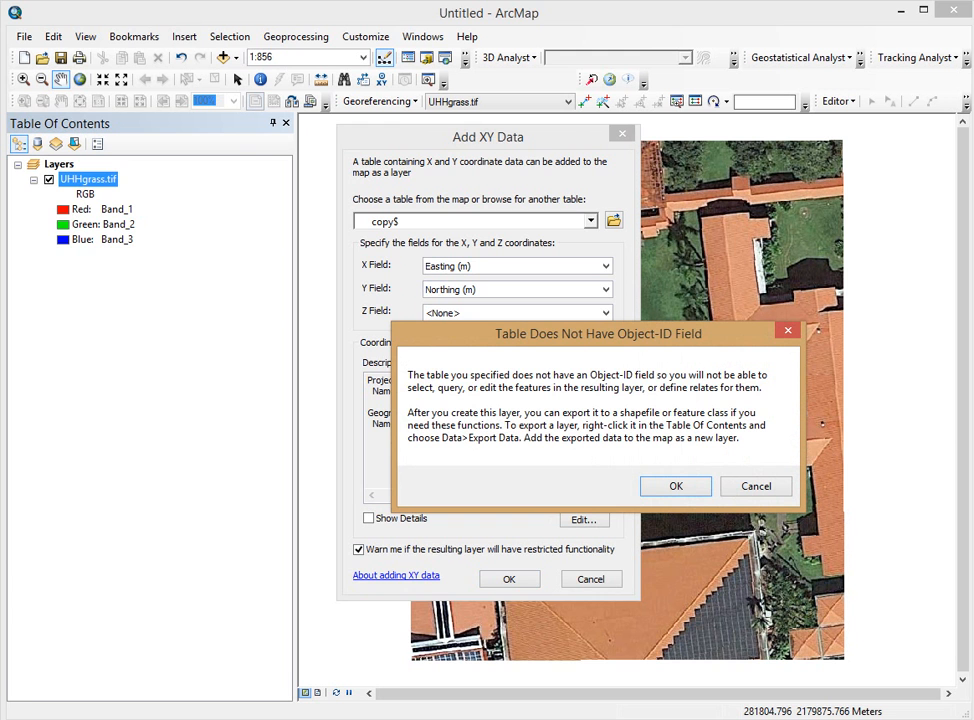
Step: Accept the Object-ID warning, dismiss drawing errors, and check the empty copy$ Events attribute table
key("Return")
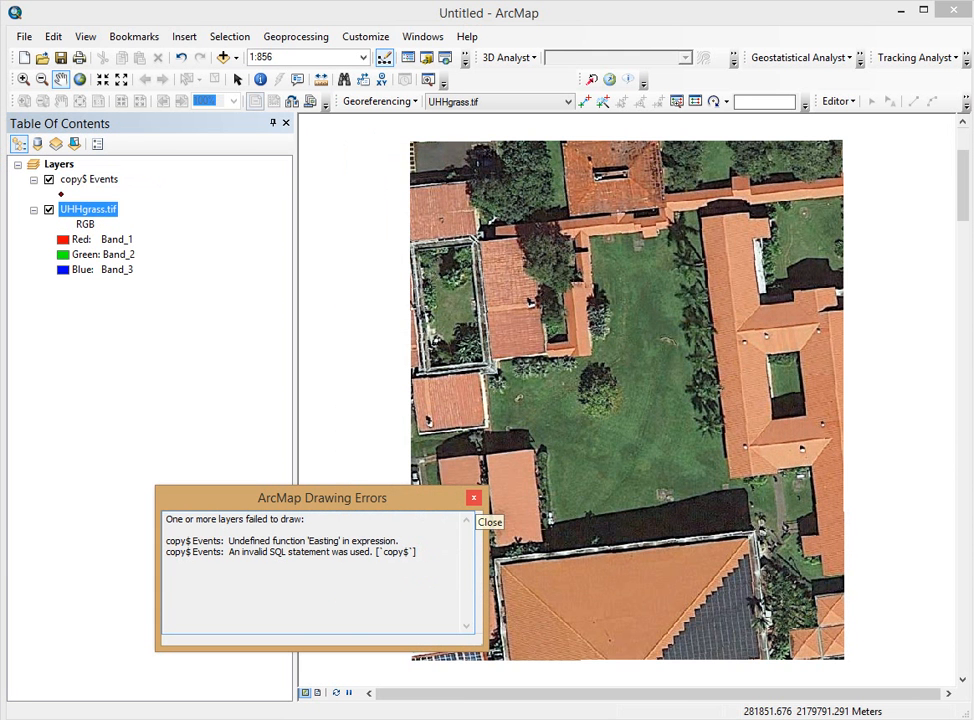
left_click(474, 497)
right_click(86, 180)
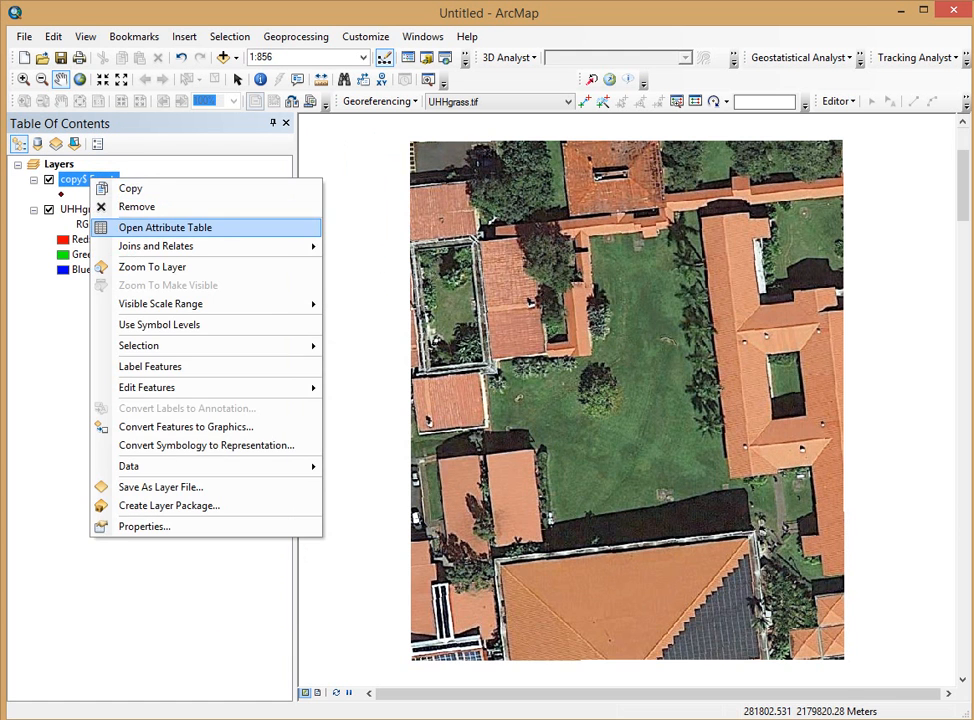
left_click(170, 224)
left_click_drag(190, 224, 372, 194)
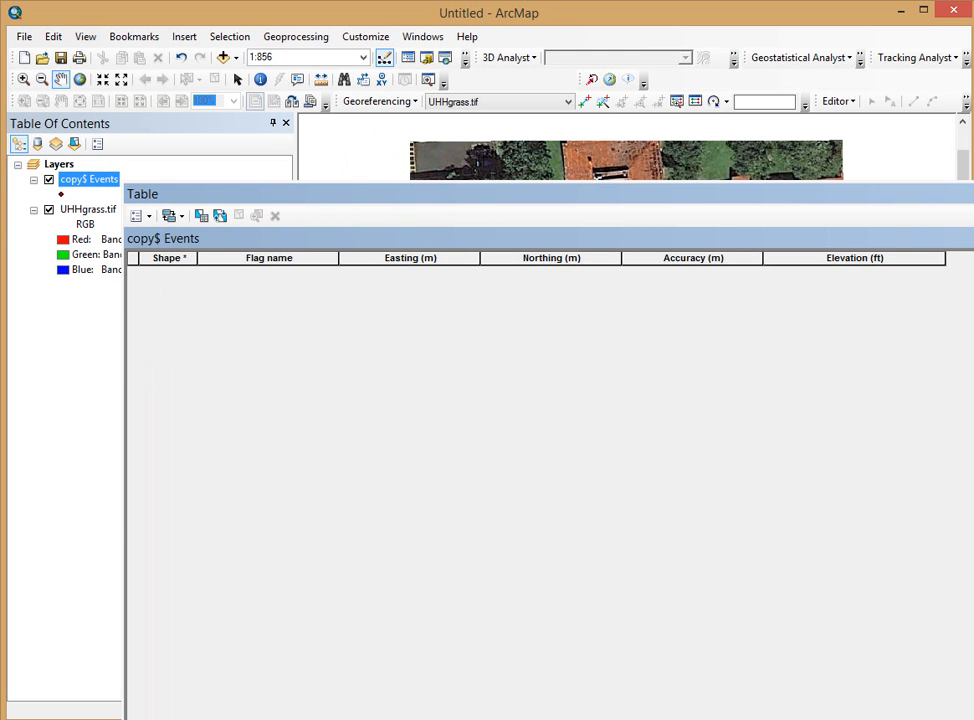
left_click(967, 194)
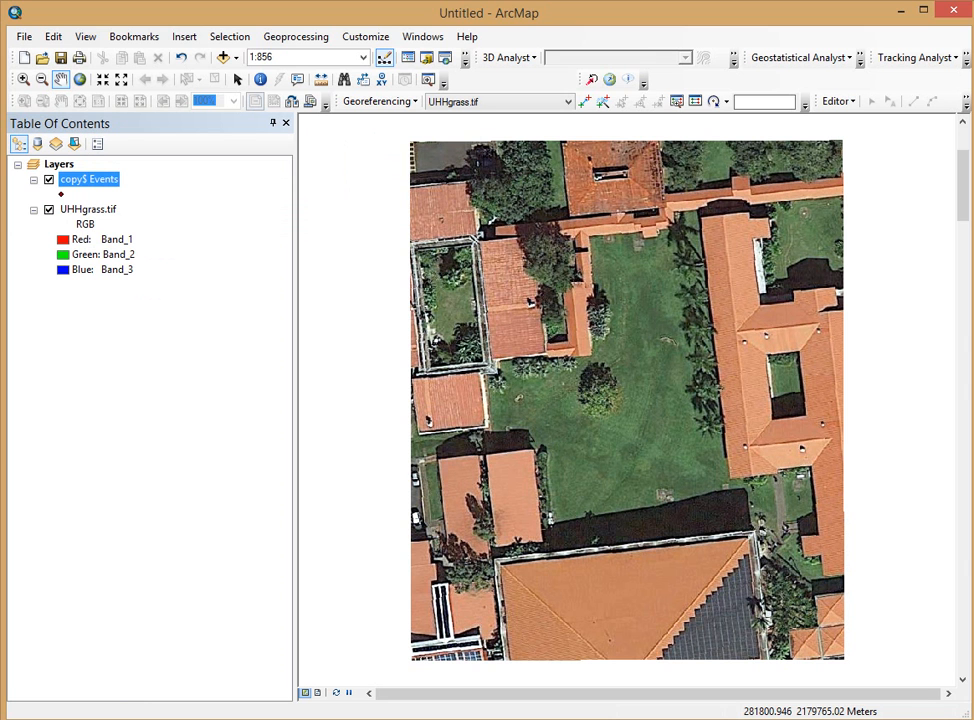
Step: Return to Excel and inspect the copy sheet's header cells, dismissing the merged-cell error
key("alt+Tab")
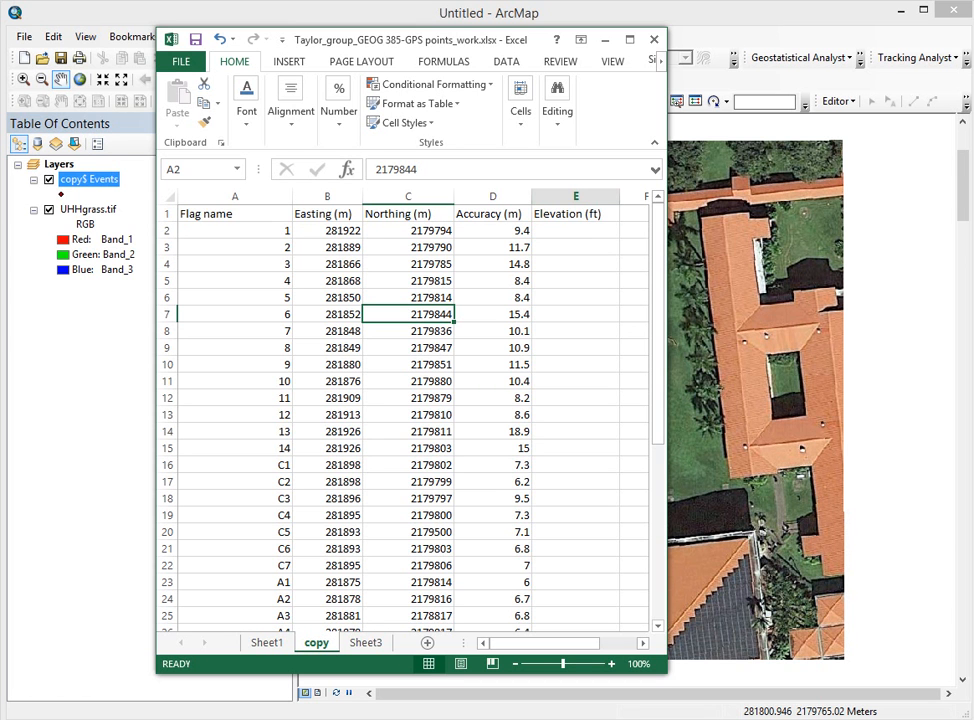
left_click_drag(575, 206, 575, 214)
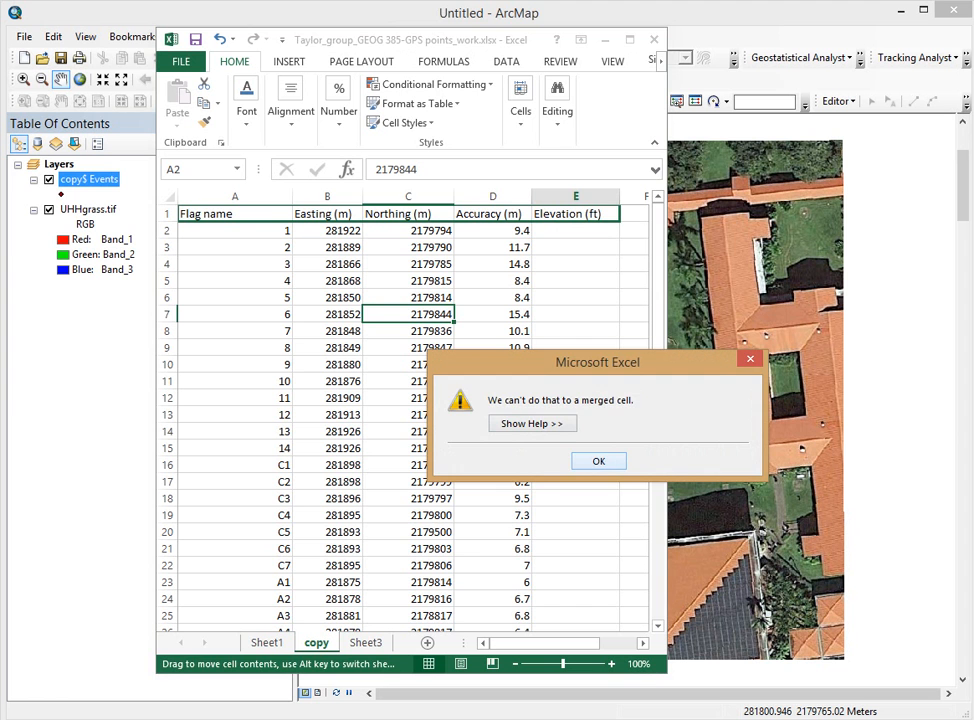
left_click(599, 461)
left_click(328, 214)
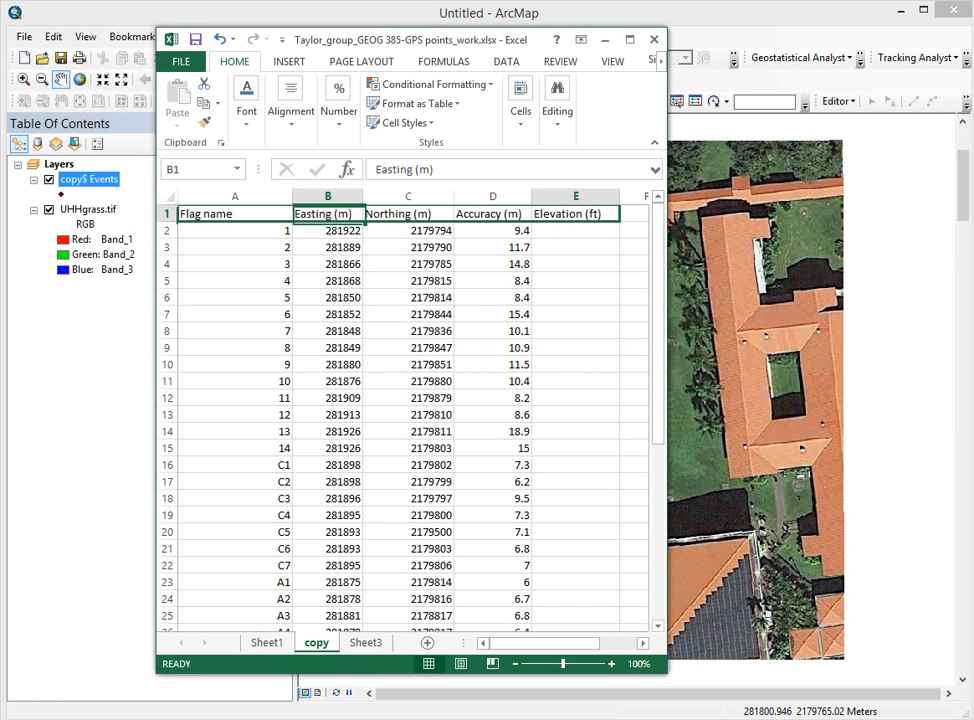
left_click(235, 214)
left_click(408, 214)
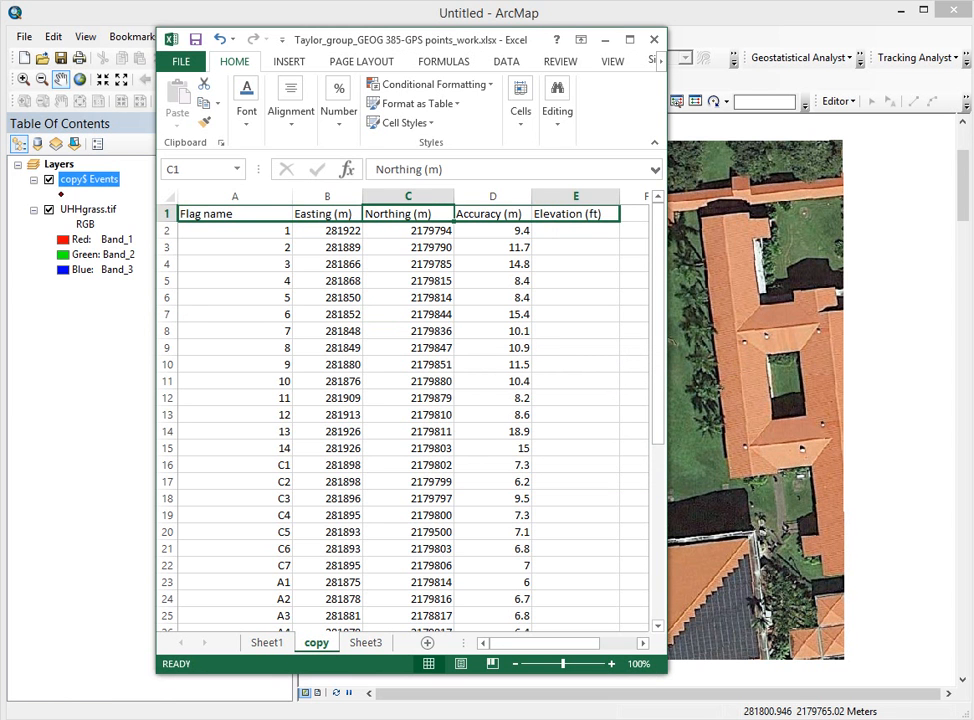
left_click(492, 214)
Step: Select header row 1 and widen the Excel window to show more columns
left_click(576, 281)
left_click(576, 264)
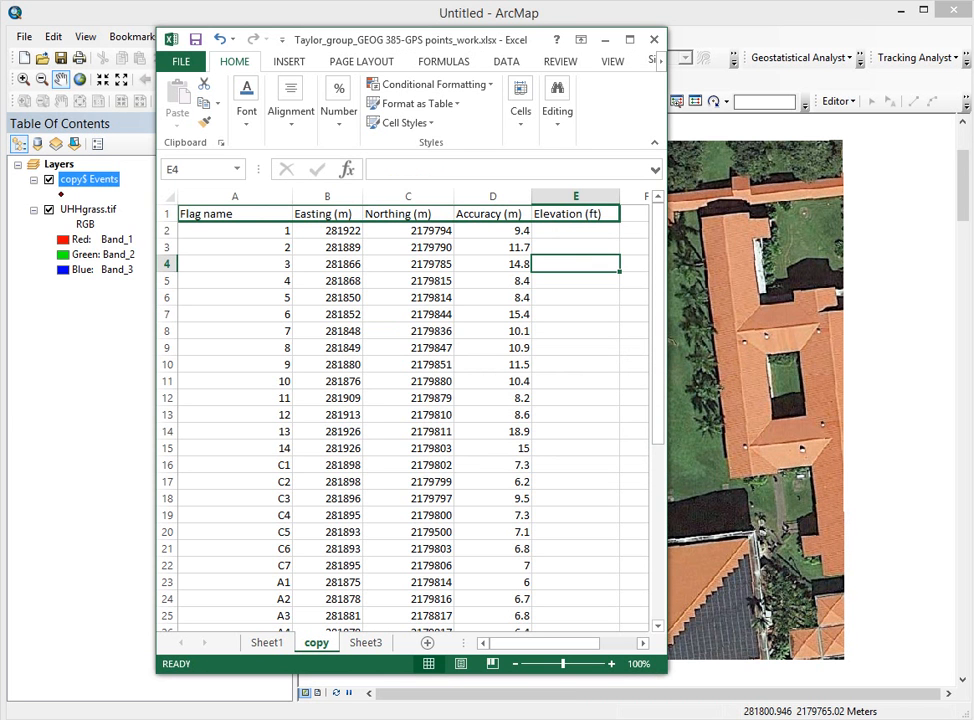
left_click(167, 214)
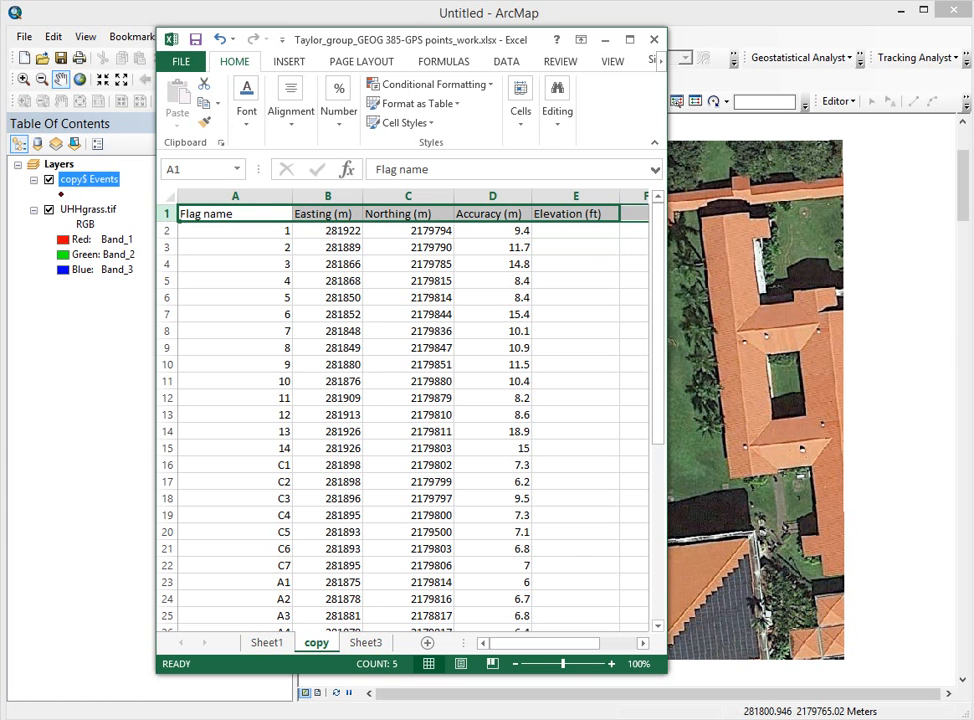
left_click_drag(667, 300, 938, 300)
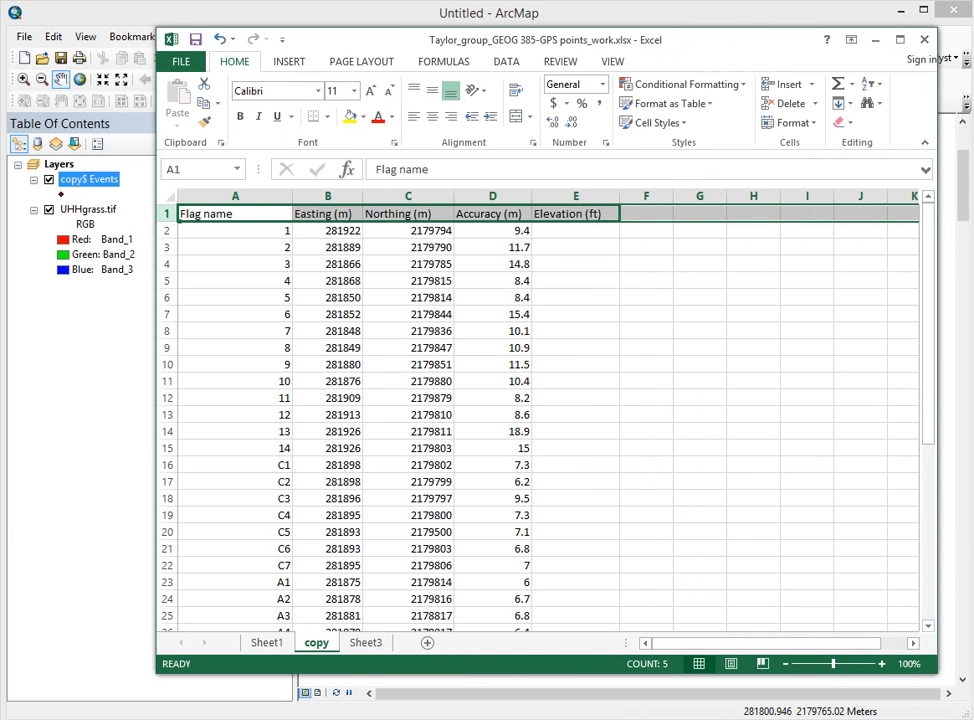
Step: Copy the GPS table (columns A–E, all rows) onto Sheet3 as values only
key("ctrl+shift+Down")
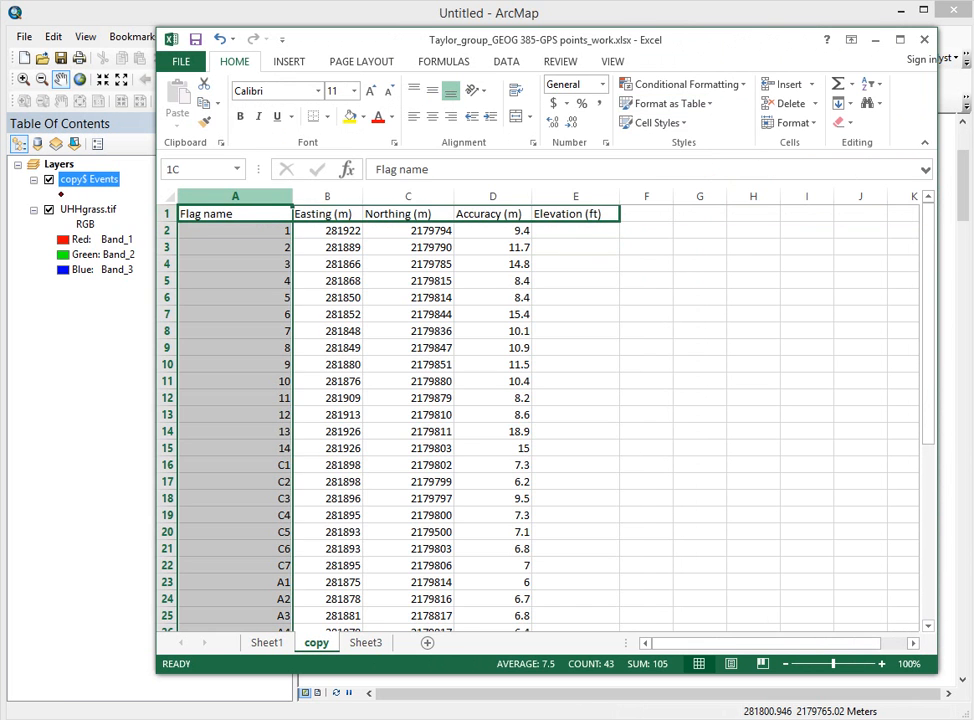
key("ctrl+shift+Right")
right_click(582, 200)
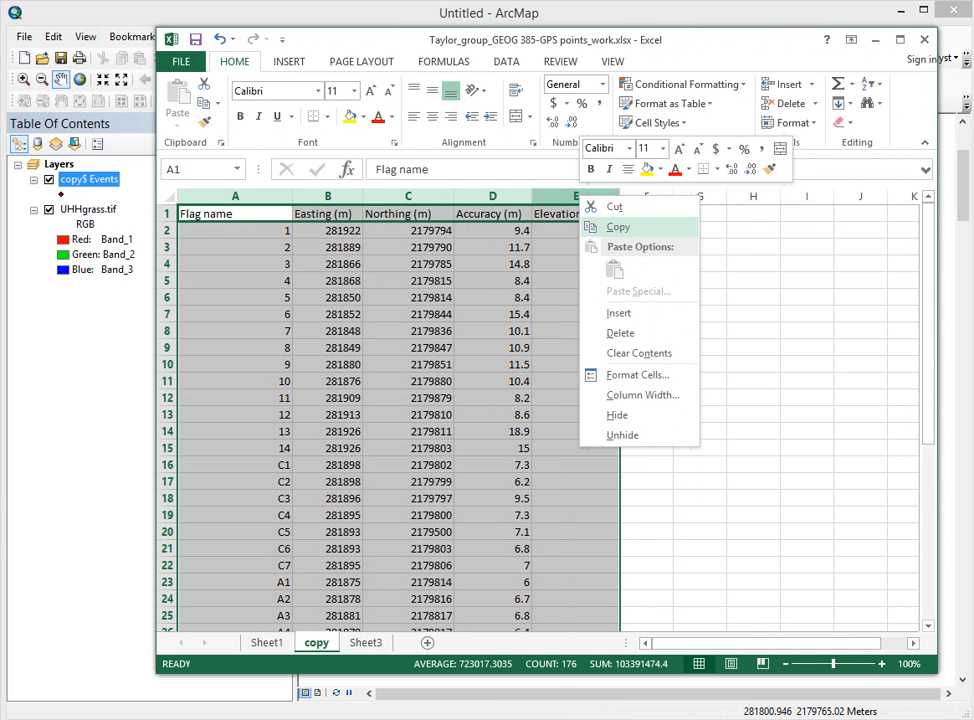
left_click(615, 226)
left_click(366, 643)
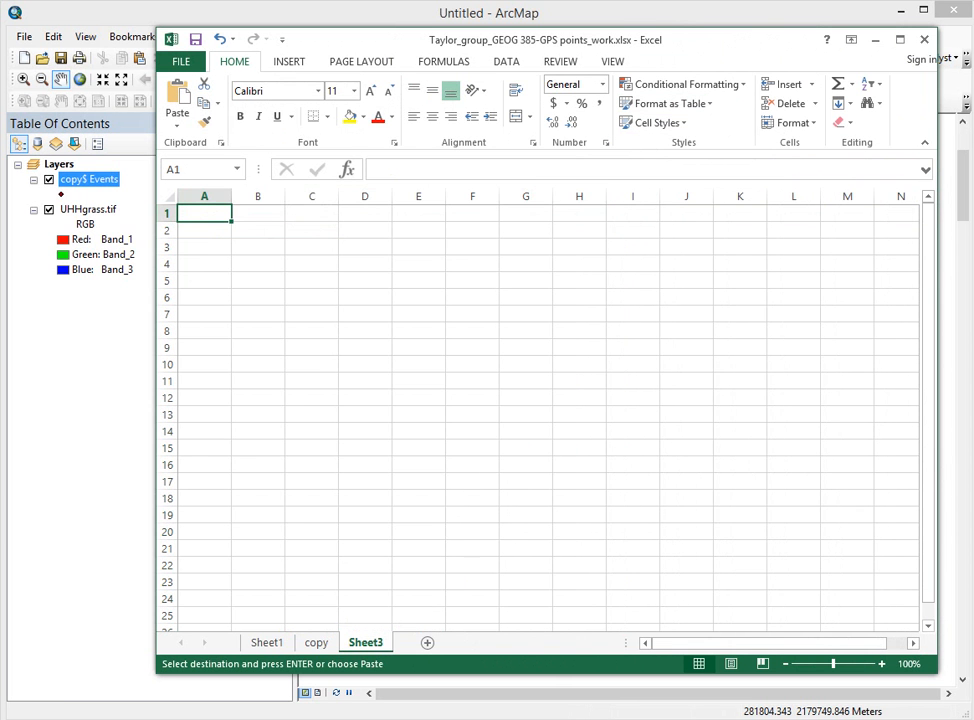
right_click(203, 210)
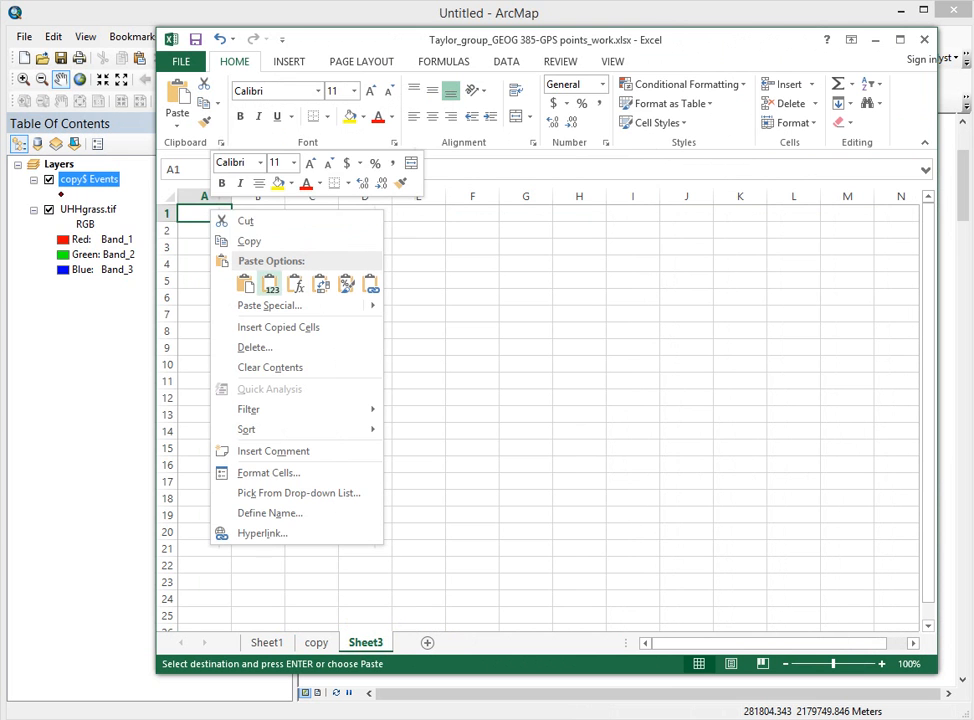
left_click(270, 285)
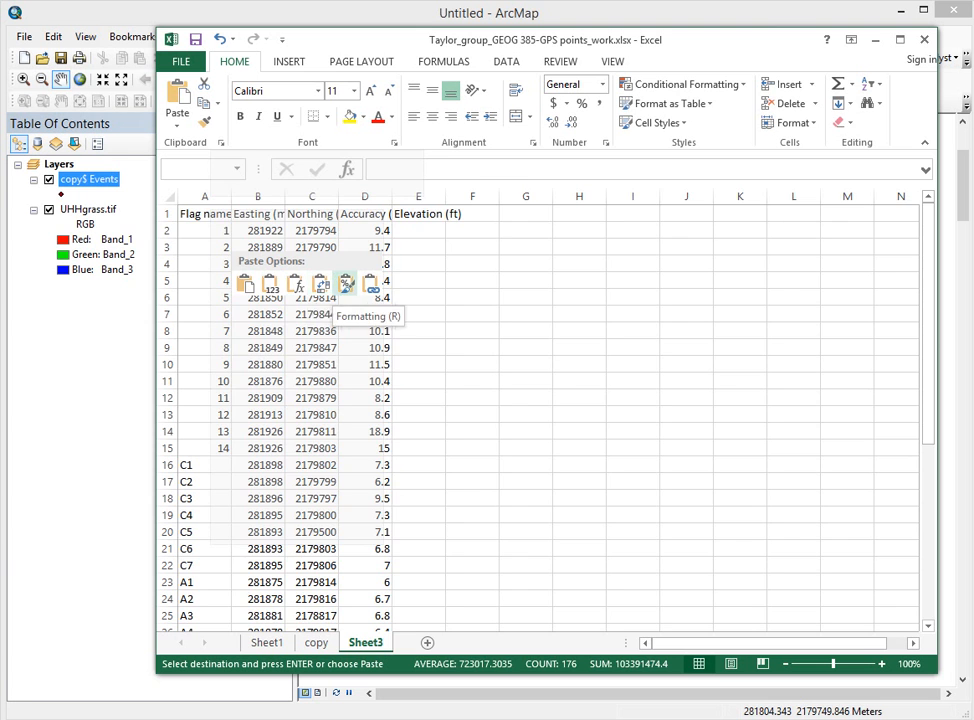
left_click(271, 285)
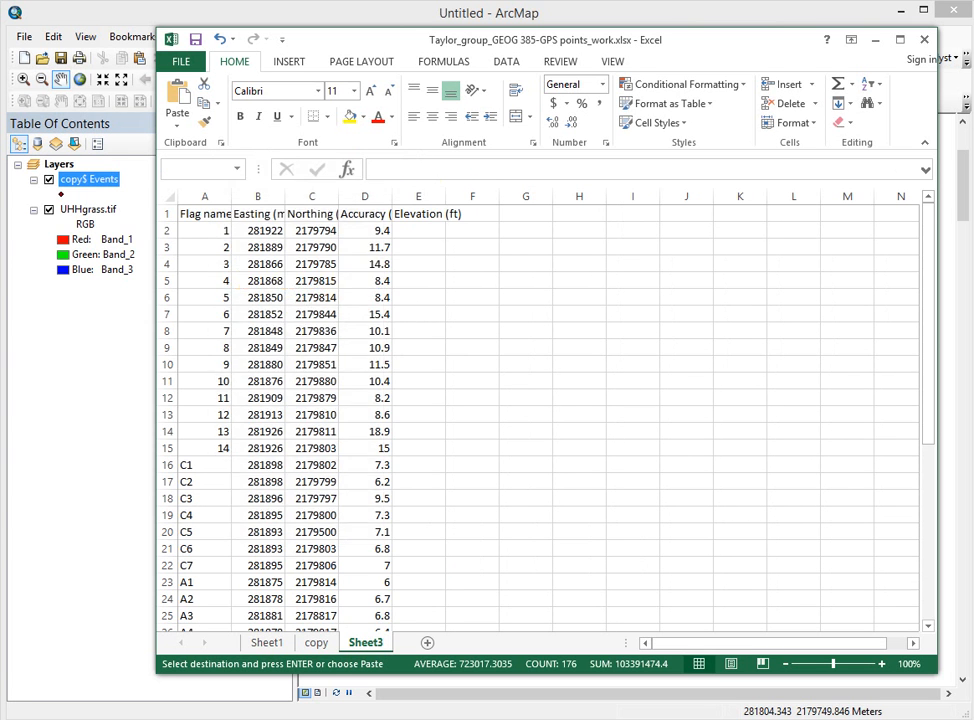
left_click(526, 348)
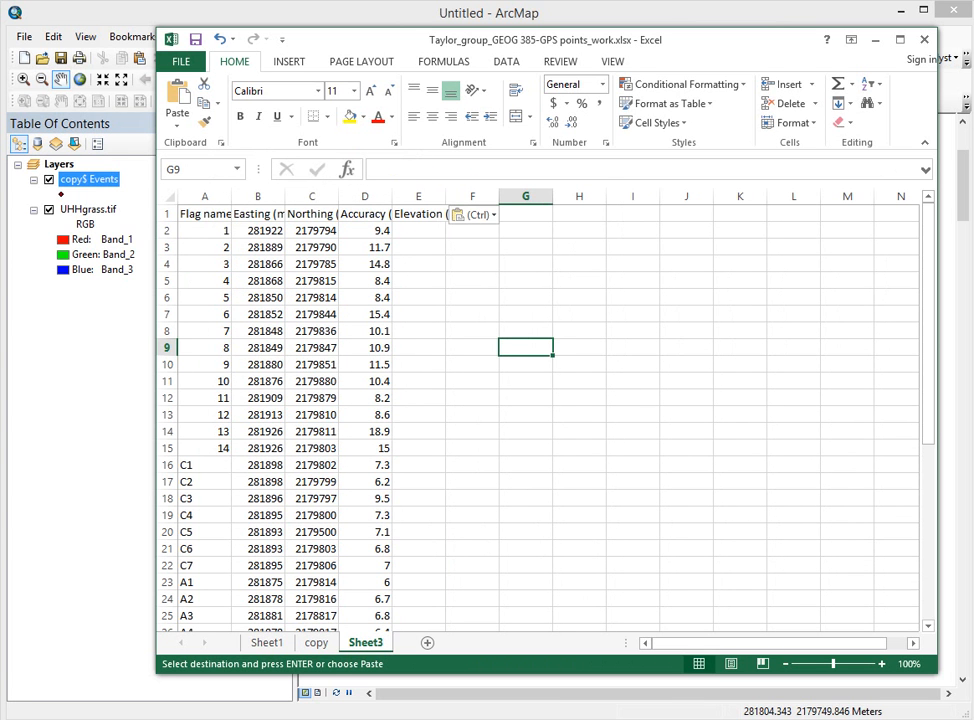
Step: Autofit columns A–E to the Flag name, Easting, Northing, Accuracy and Elevation headers
double_click(231, 196)
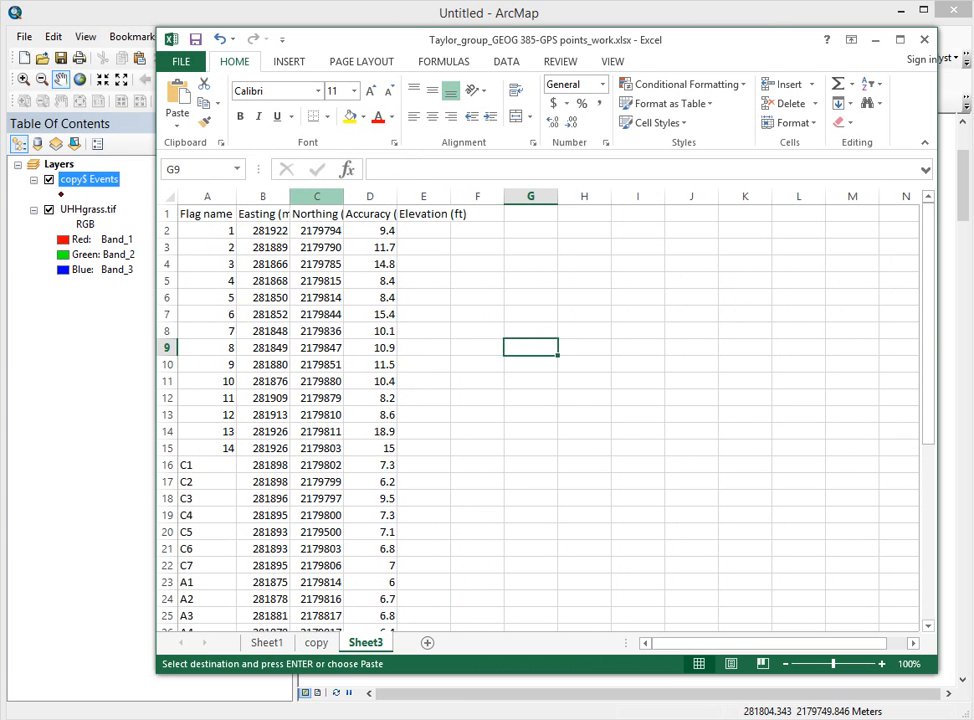
double_click(290, 196)
double_click(353, 196)
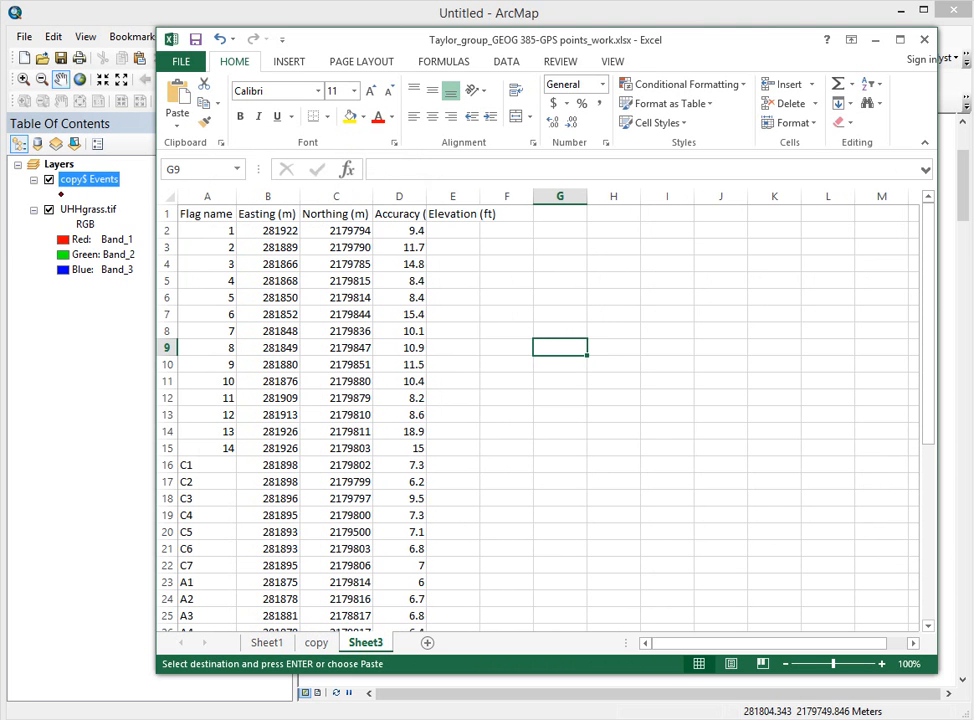
double_click(426, 196)
double_click(497, 196)
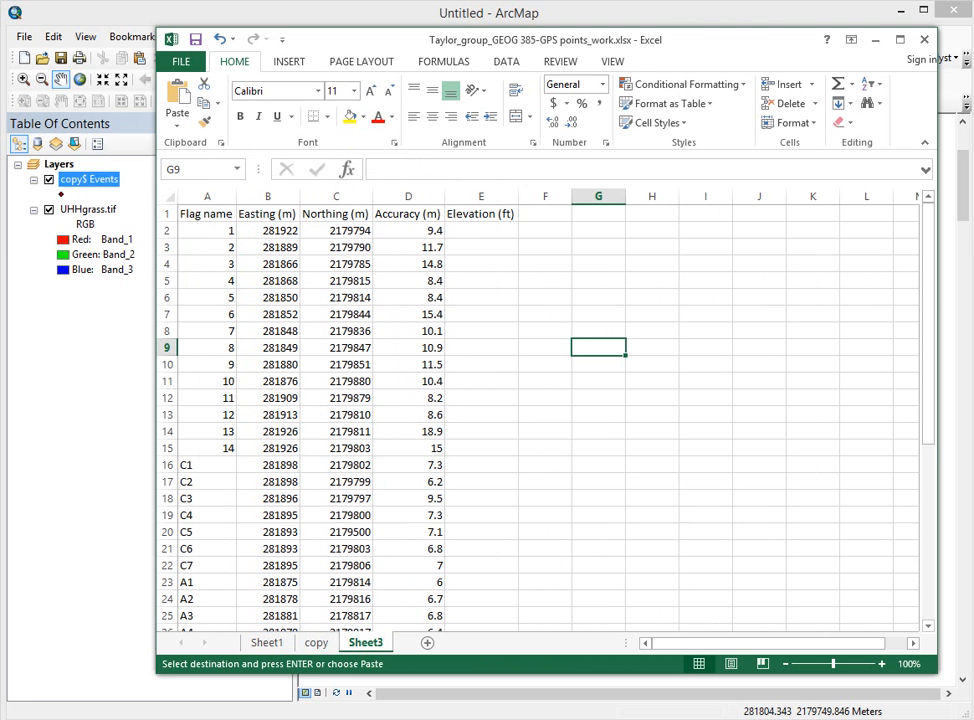
scroll(540, 410, "down", 7)
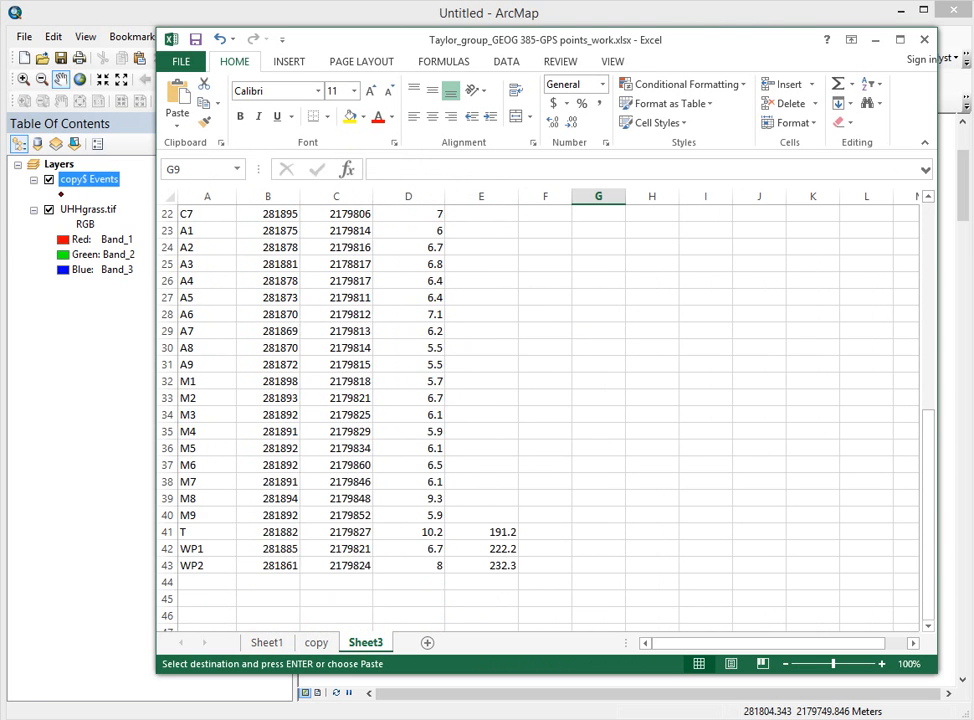
scroll(540, 410, "up", 7)
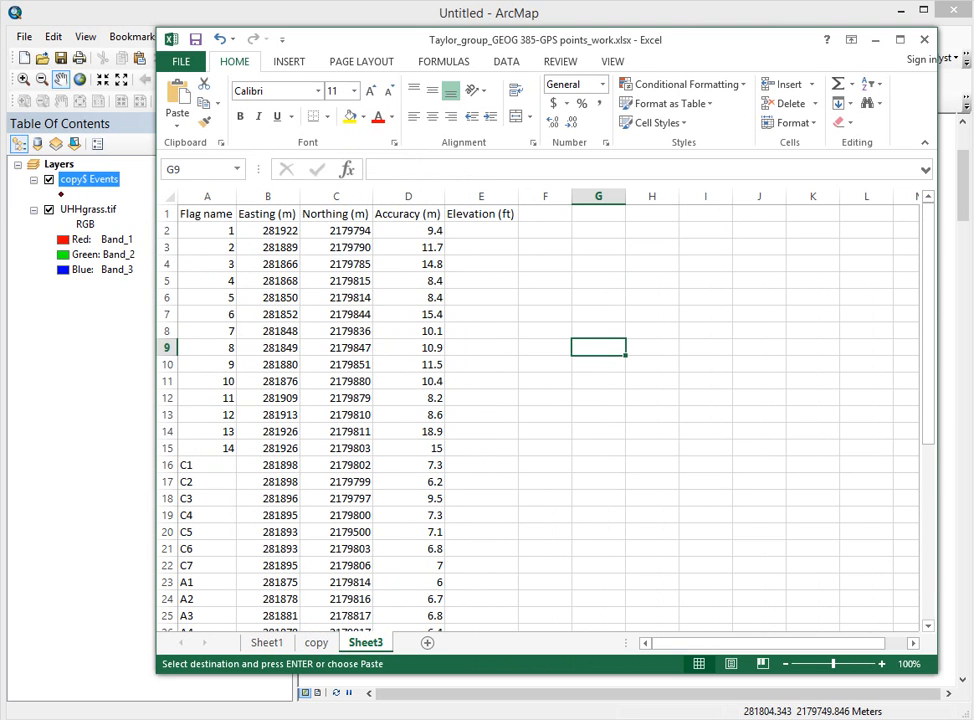
Step: Rename Sheet3 to copy2, save the workbook and close Excel
double_click(365, 643)
type("c")
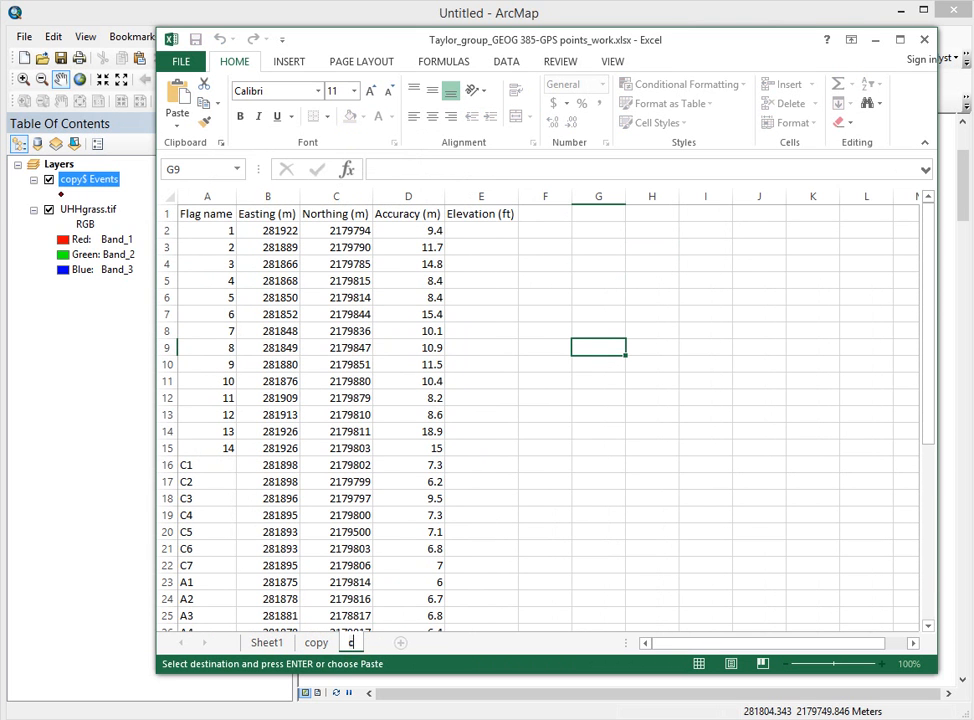
type("opy2")
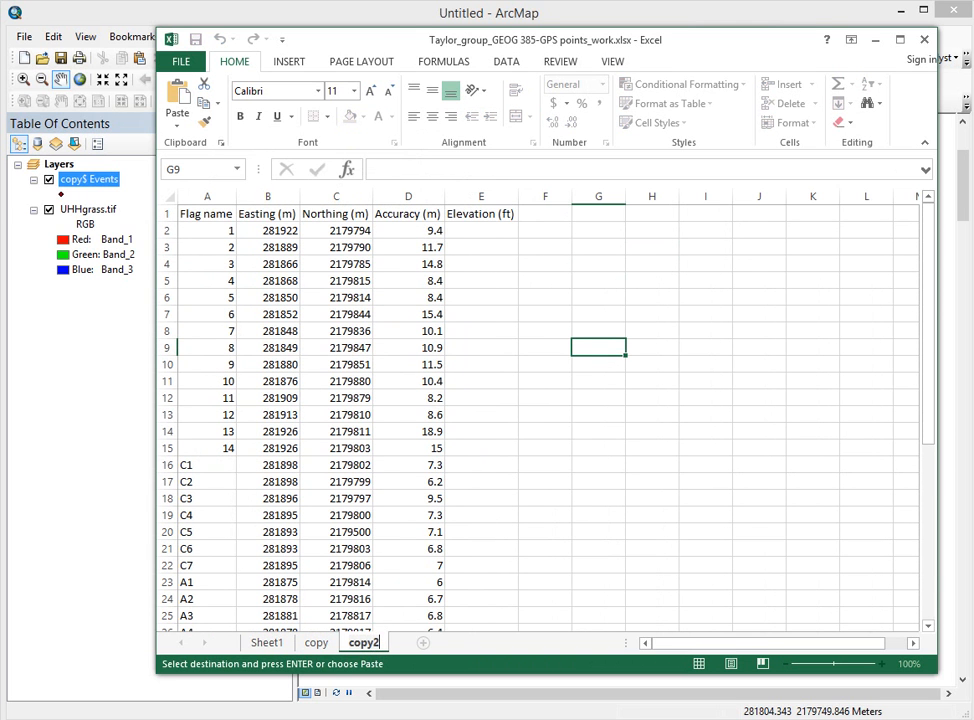
left_click(545, 414)
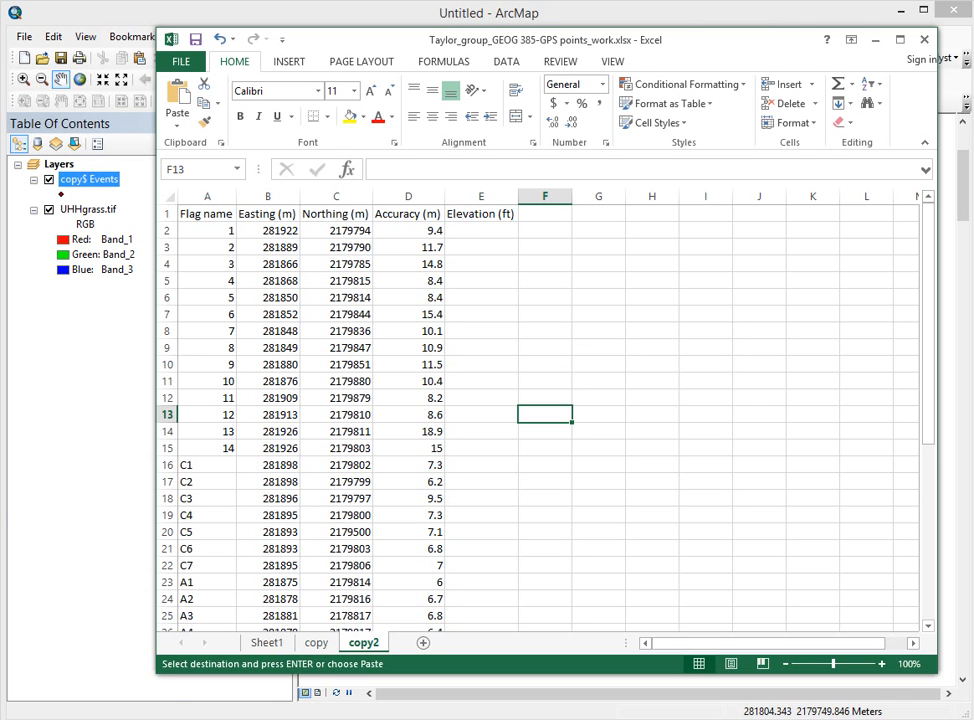
left_click(196, 39)
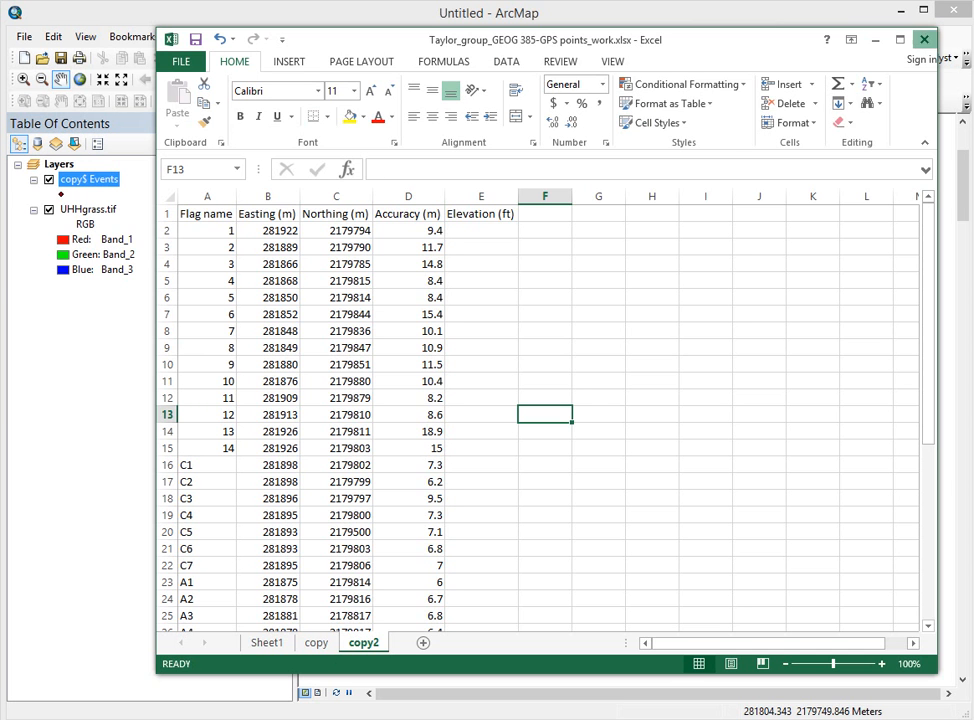
left_click(923, 39)
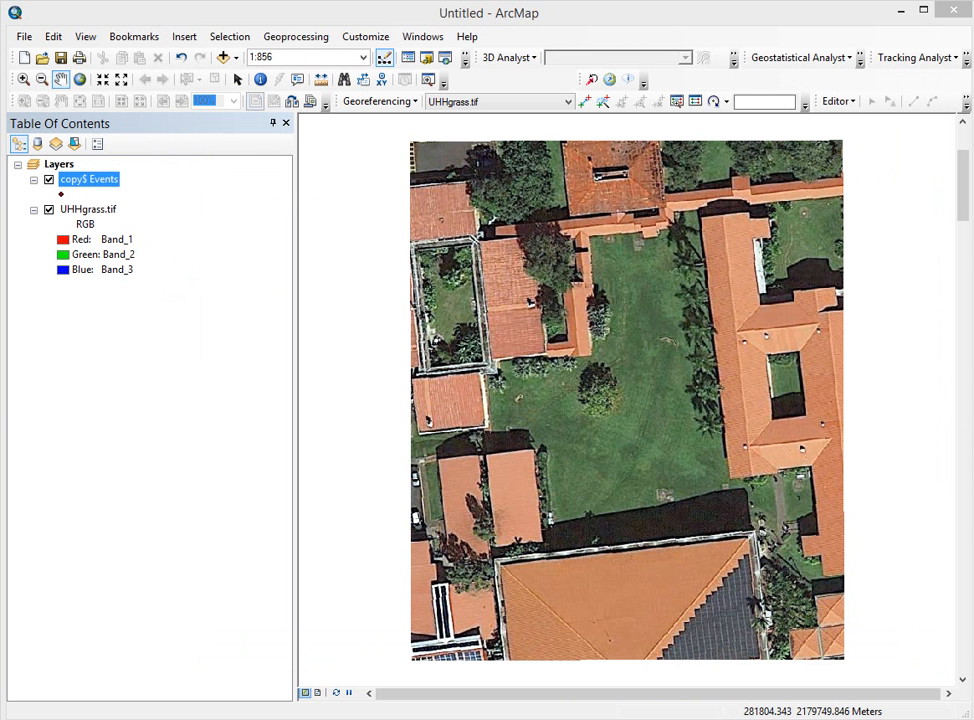
left_click(23, 36)
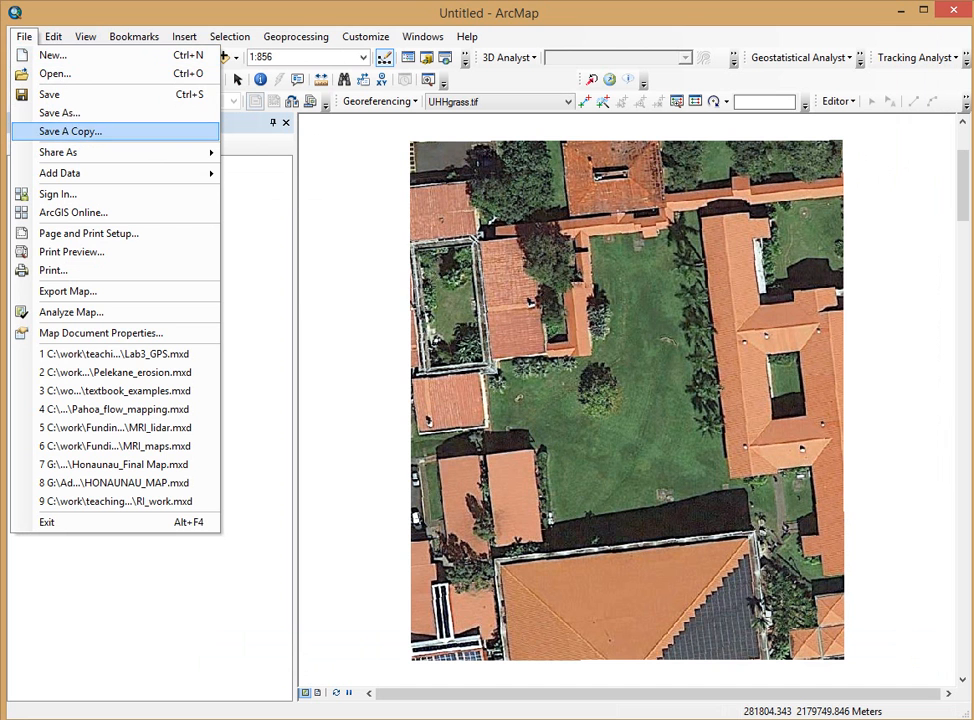
mouse_move(60, 173)
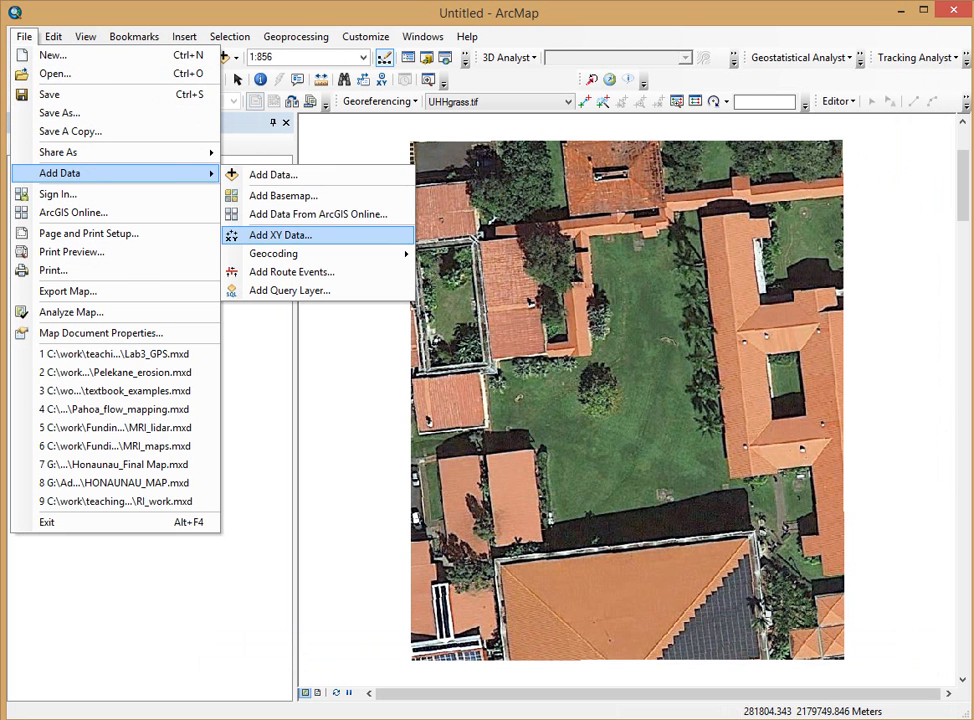
left_click(280, 234)
left_click(614, 220)
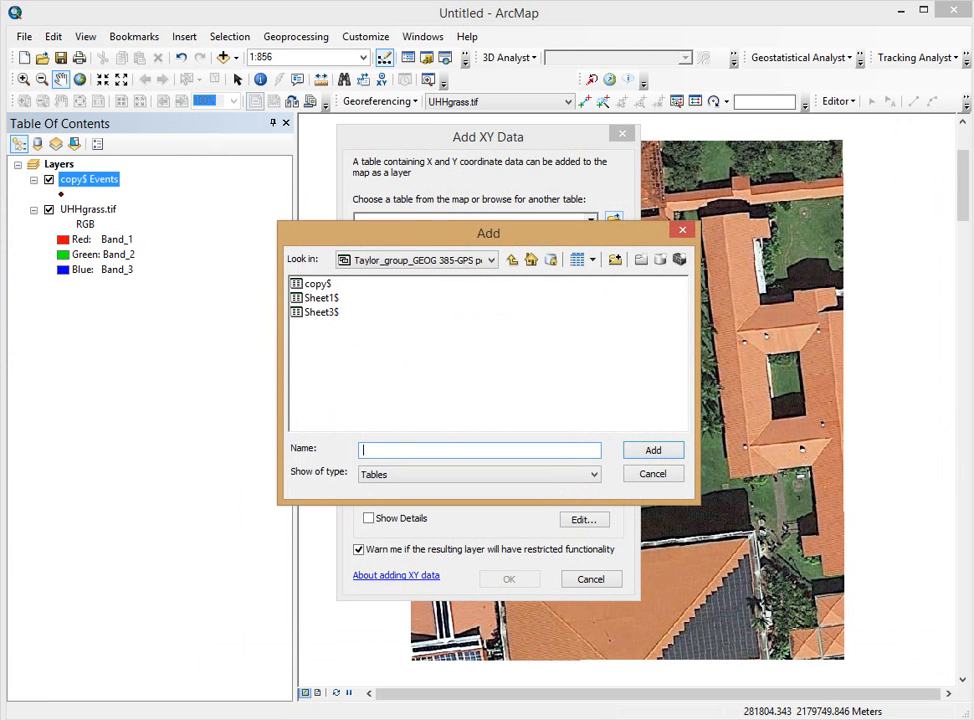
left_click(512, 260)
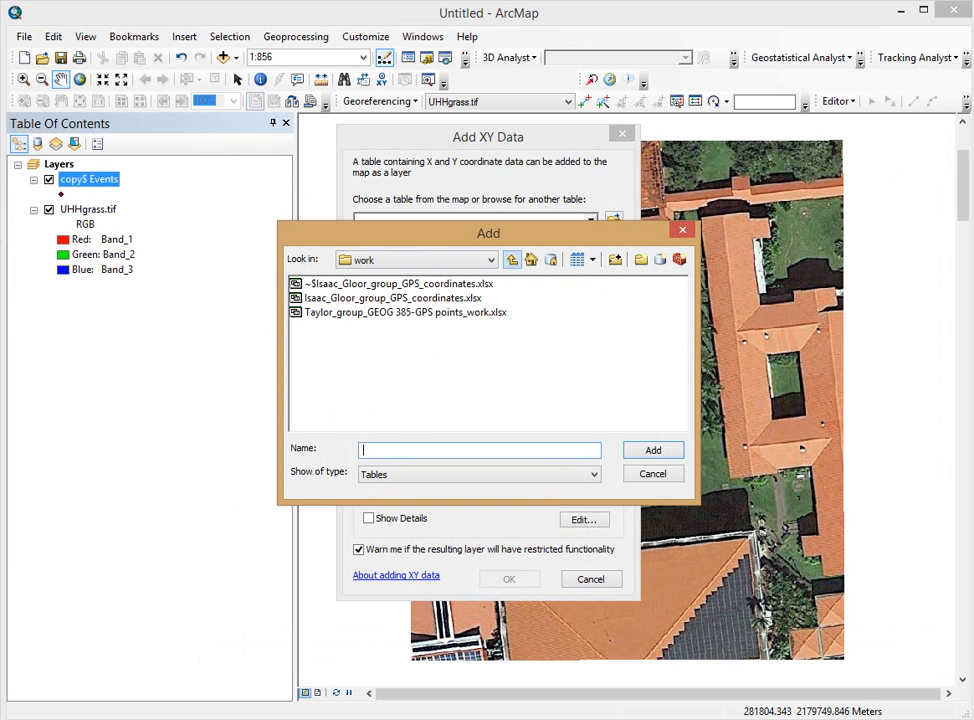
double_click(405, 312)
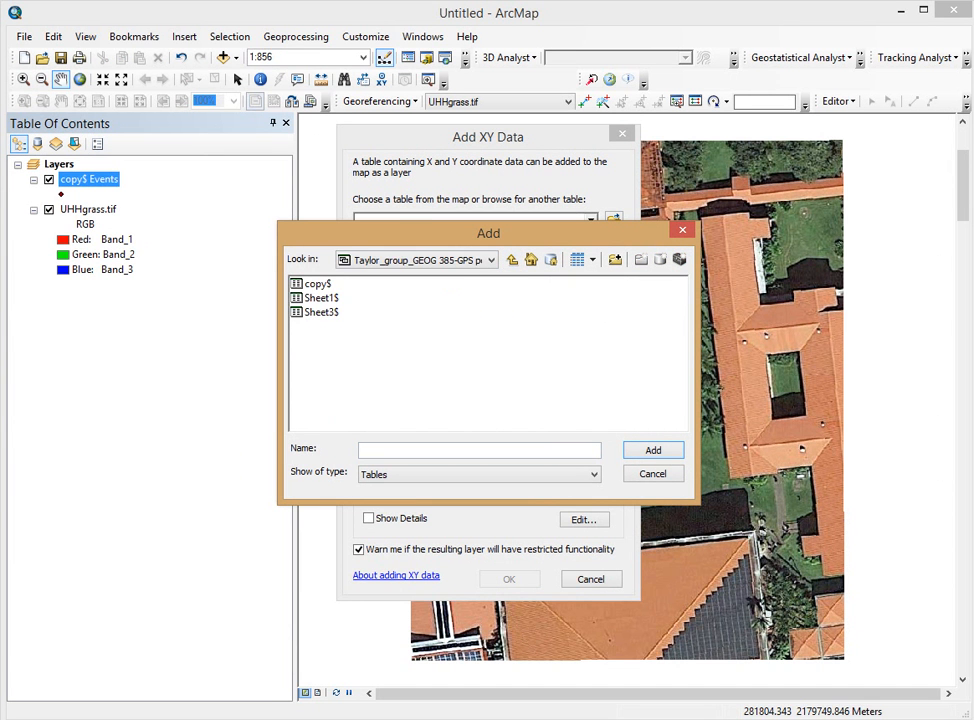
double_click(321, 312)
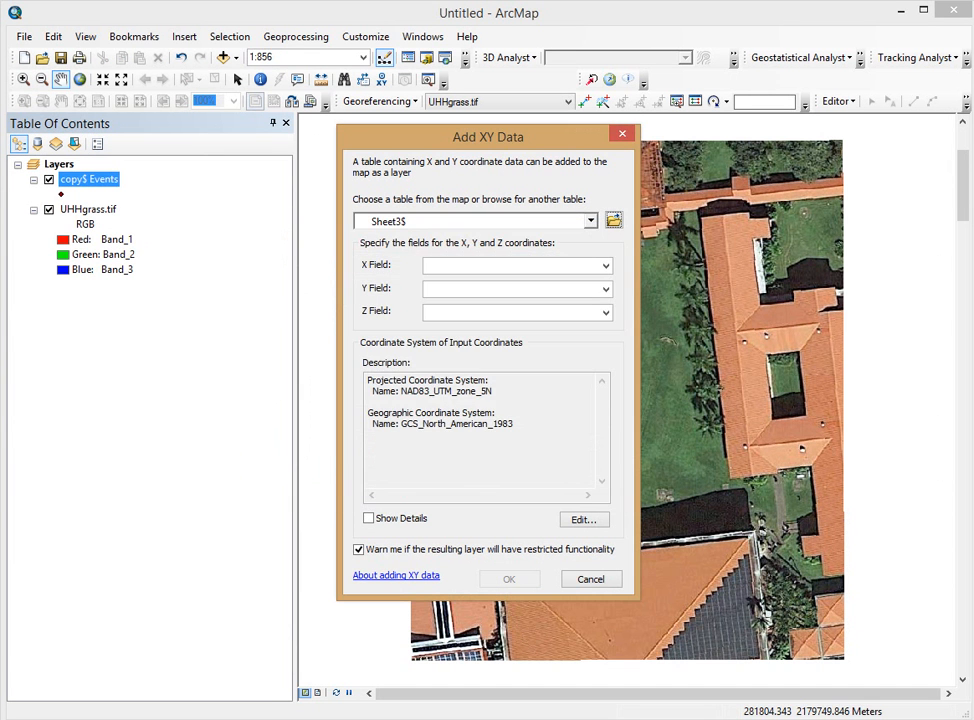
left_click(591, 579)
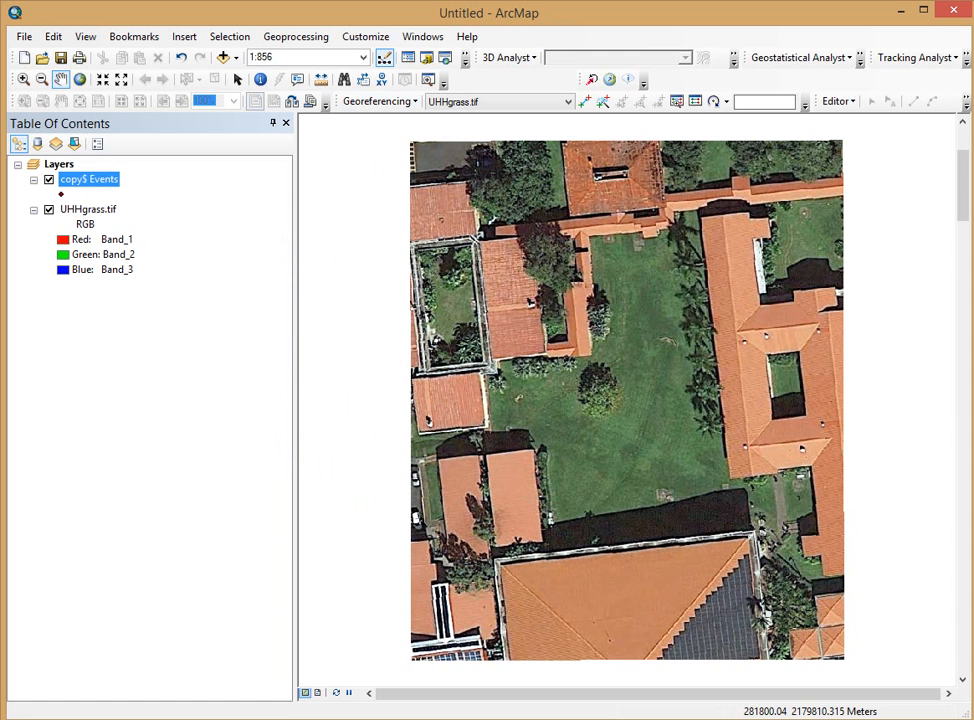
key("alt+Tab")
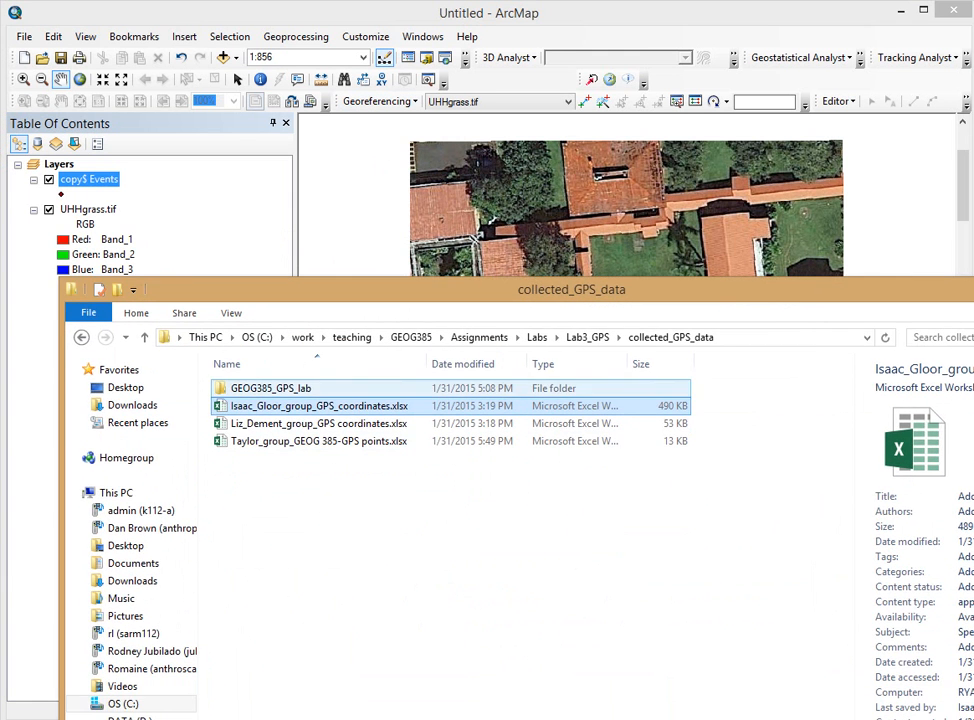
Step: Navigate from Lab3_GPS into the work folder and open the GPS points_work workbook
key("BackSpace")
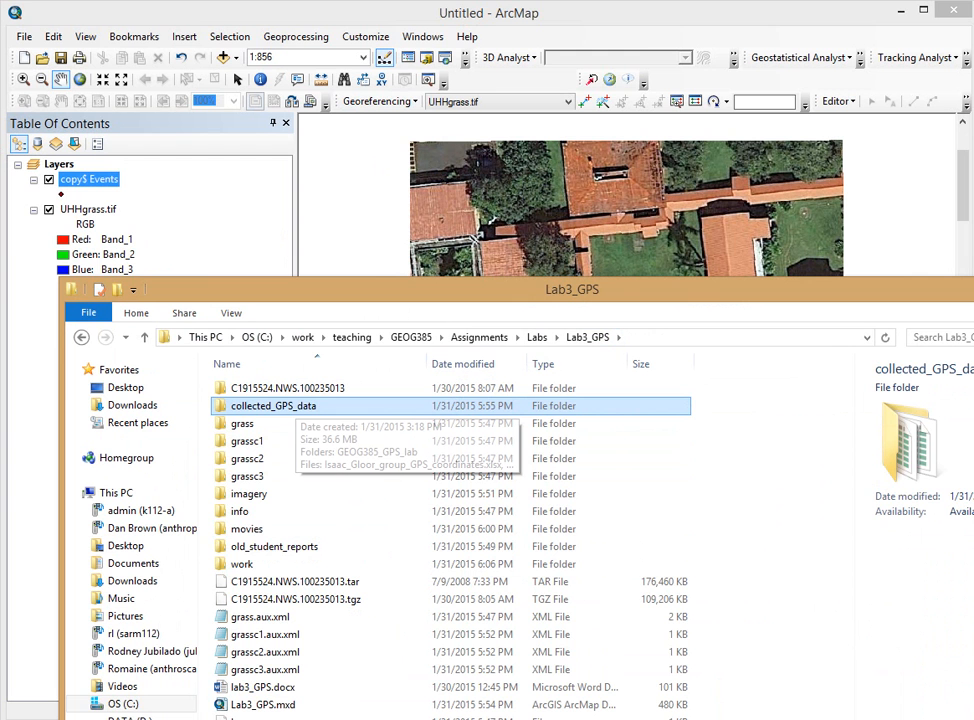
key("Return")
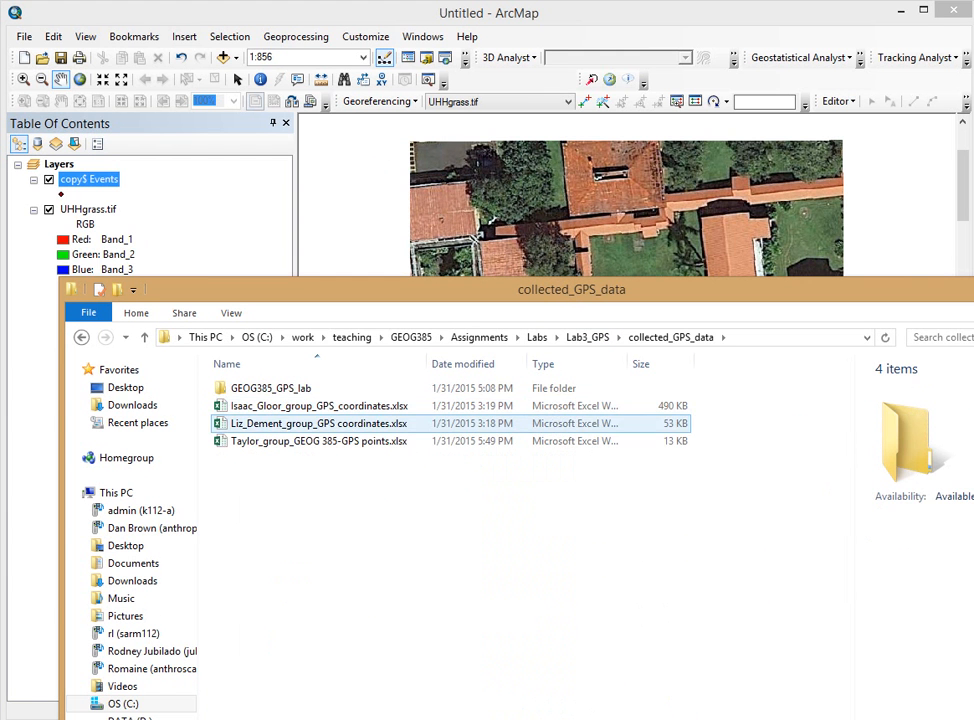
left_click(587, 337)
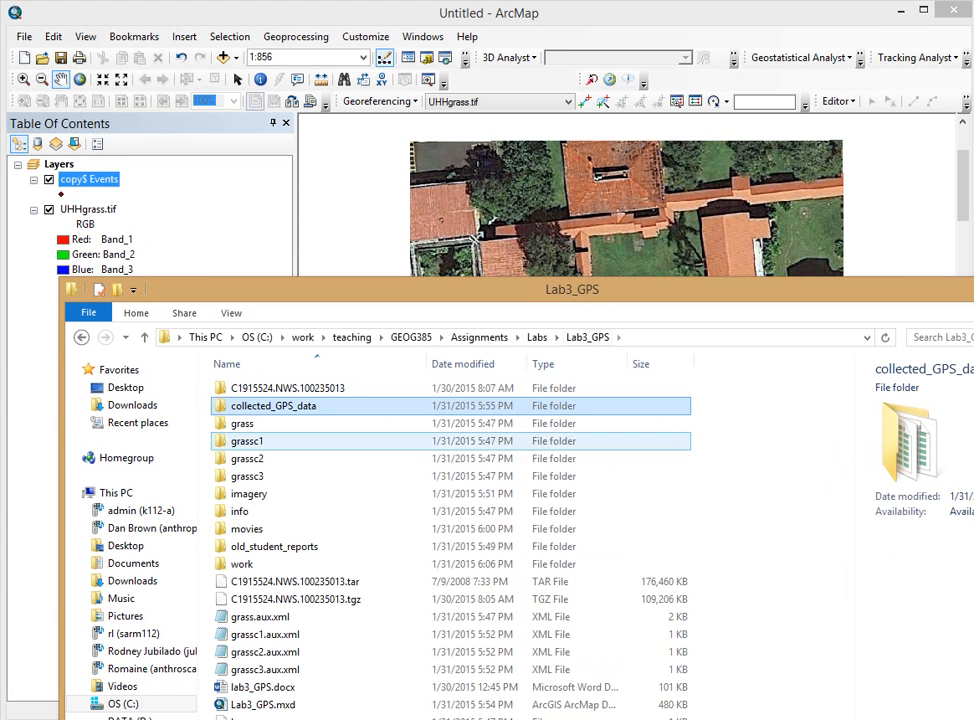
double_click(245, 564)
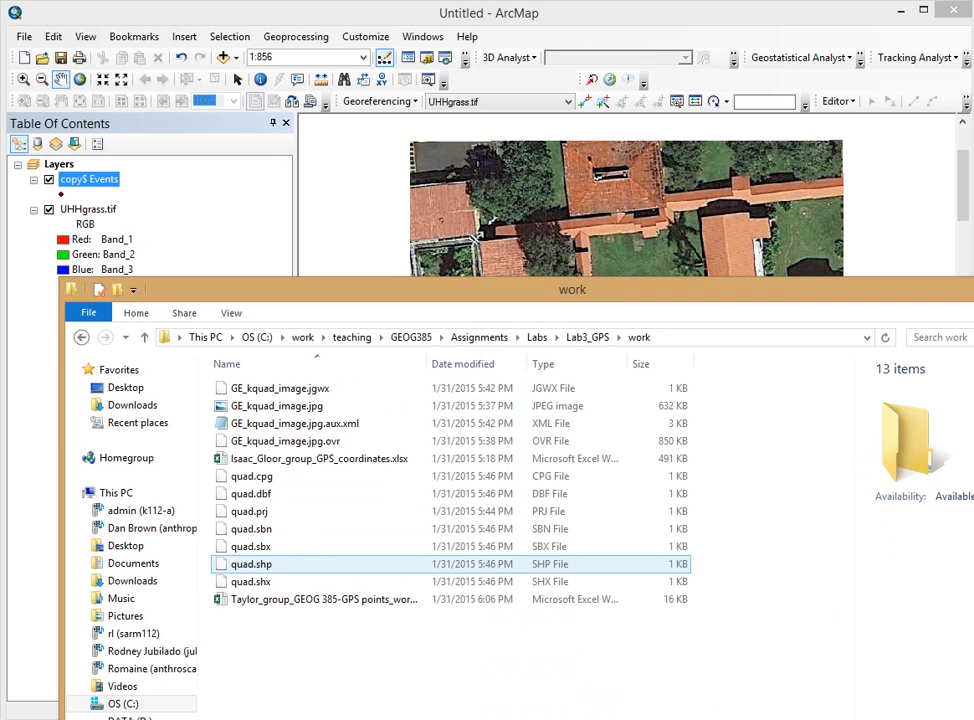
double_click(323, 599)
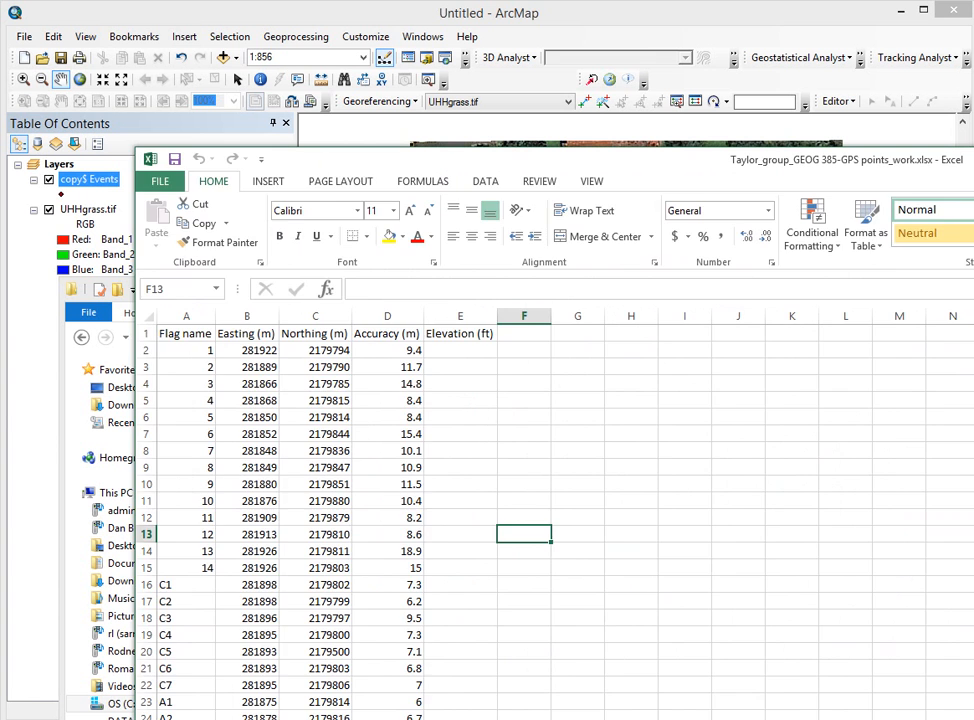
Step: Save the workbook as a copy named points_work2 in the work folder
left_click(160, 181)
left_click(174, 349)
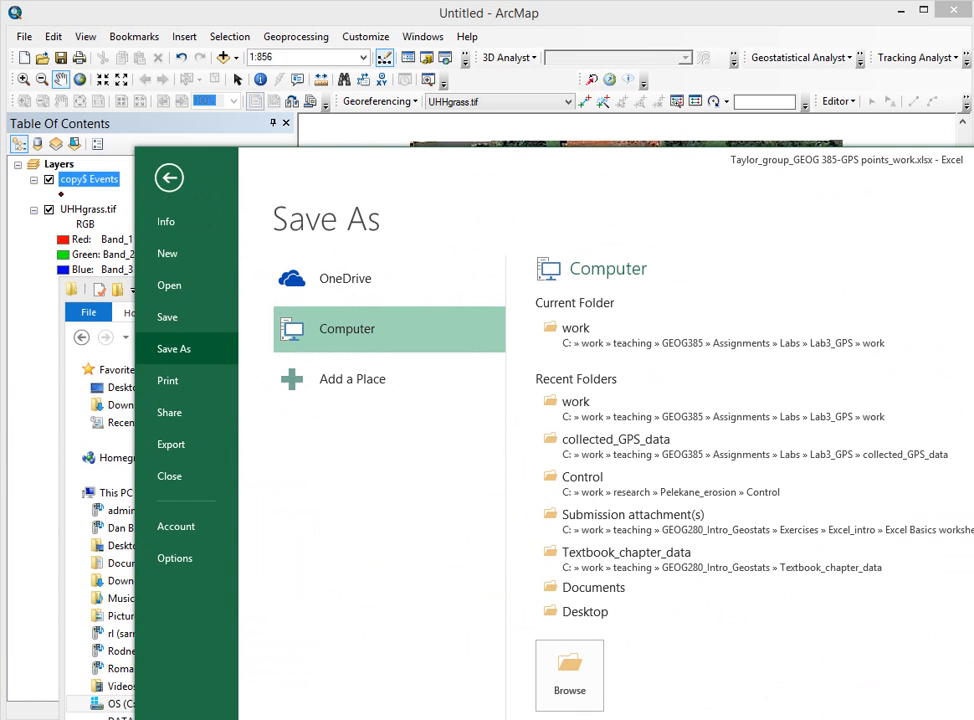
left_click(575, 330)
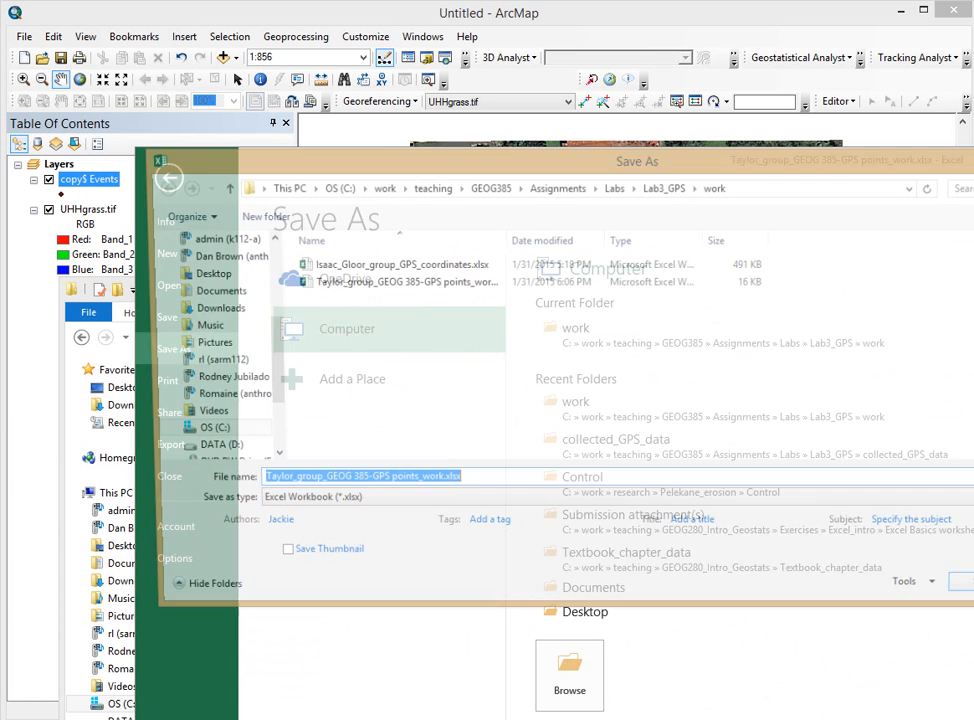
left_click(436, 482)
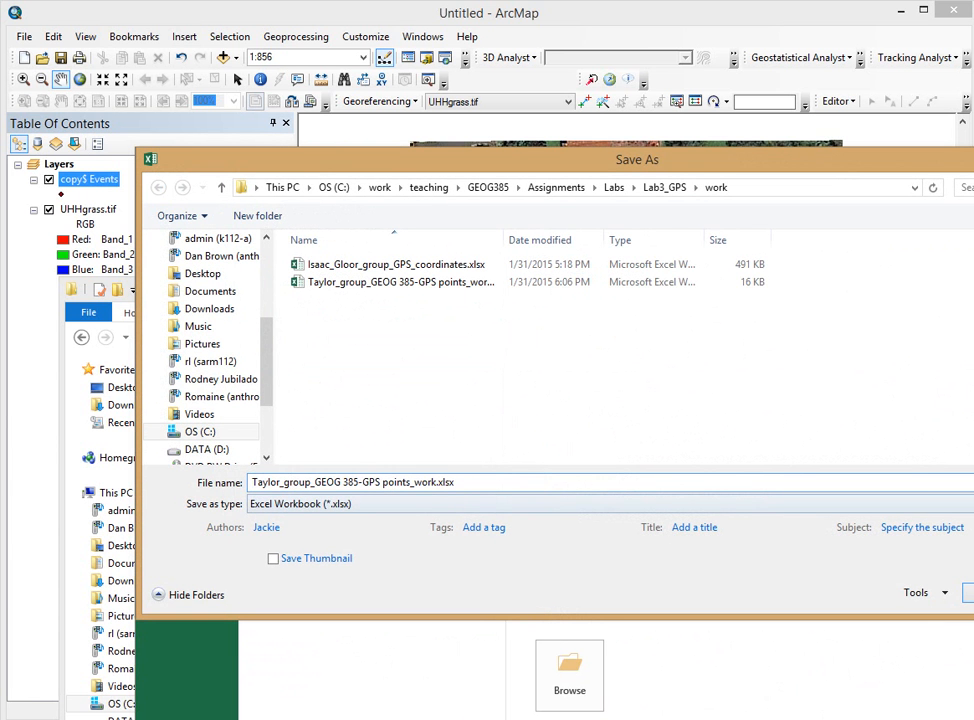
key("Delete")
key("Delete")
key("Delete")
key("Delete")
key("Delete")
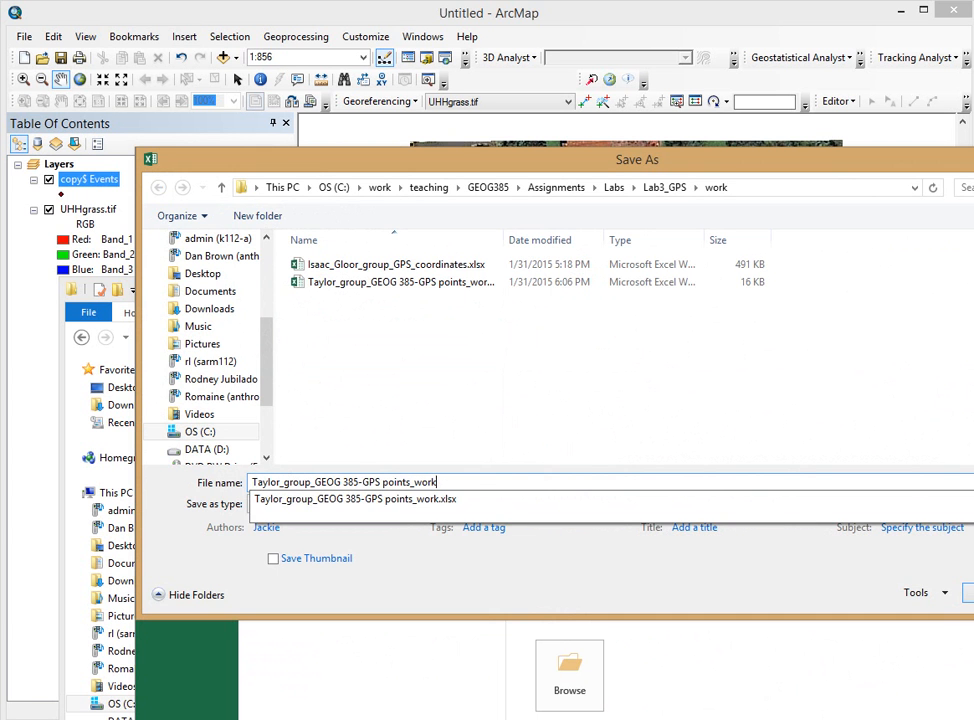
type("2")
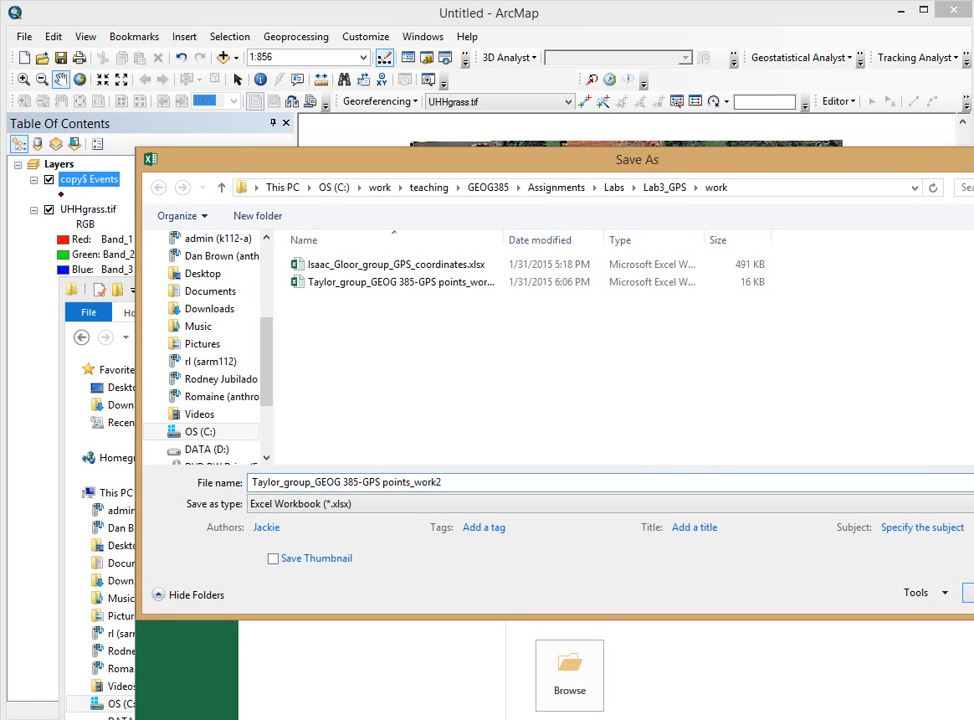
key("Return")
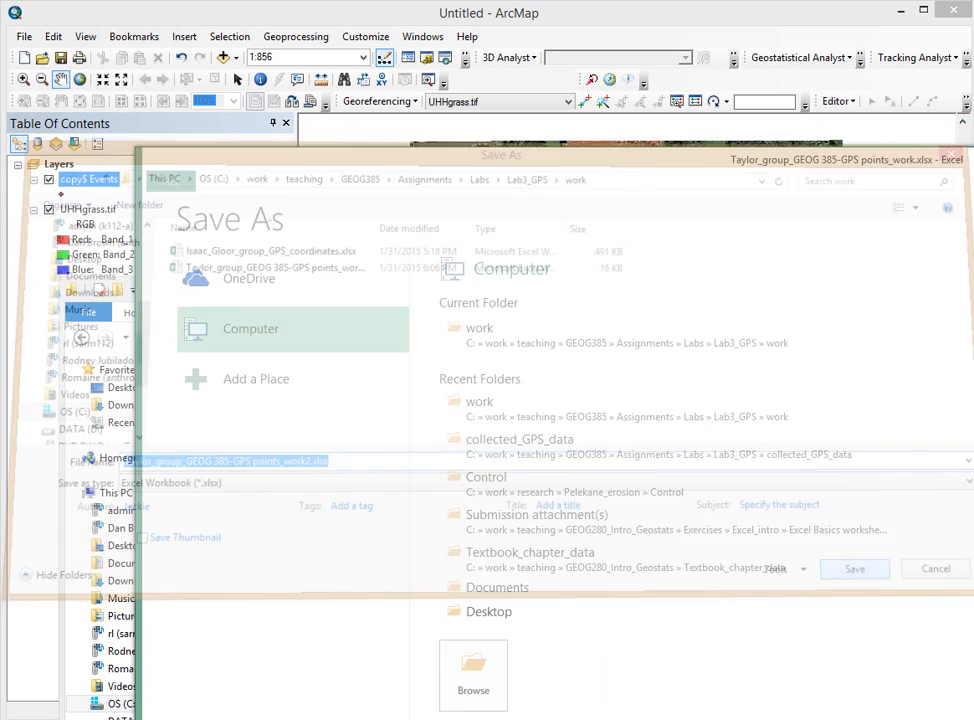
Step: Close Excel and the File Explorer window
left_click_drag(620, 160, 519, 149)
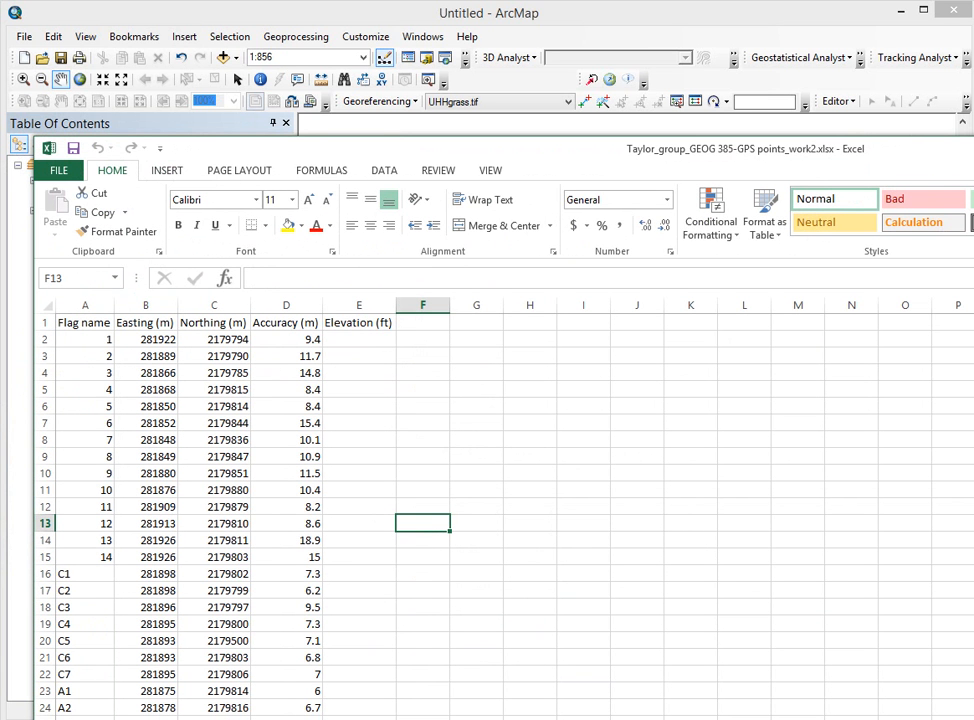
left_click_drag(973, 400, 898, 400)
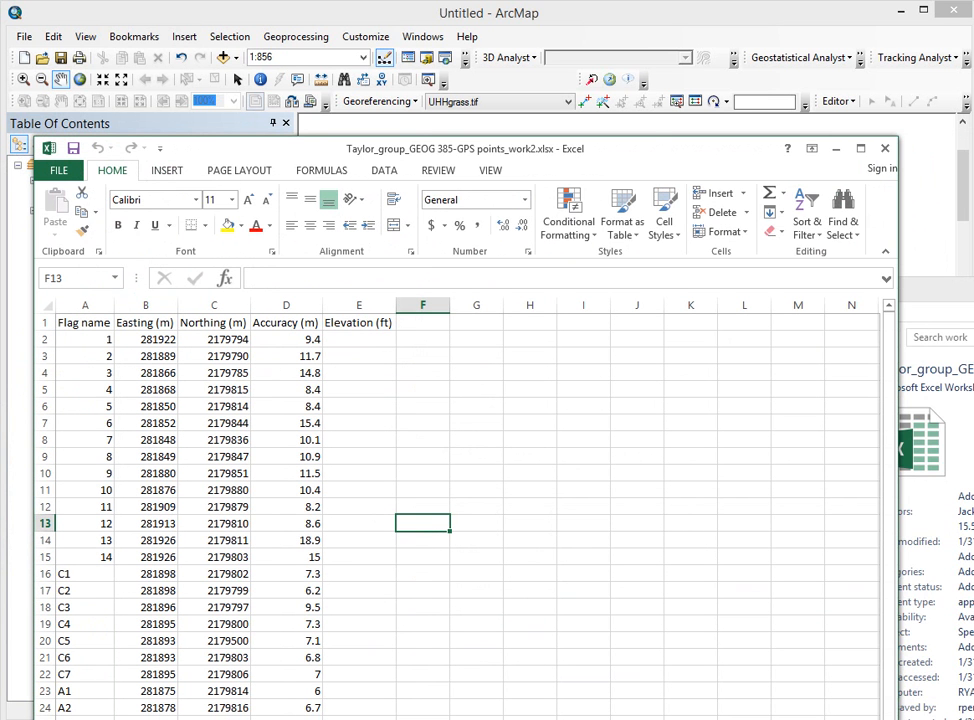
left_click(884, 148)
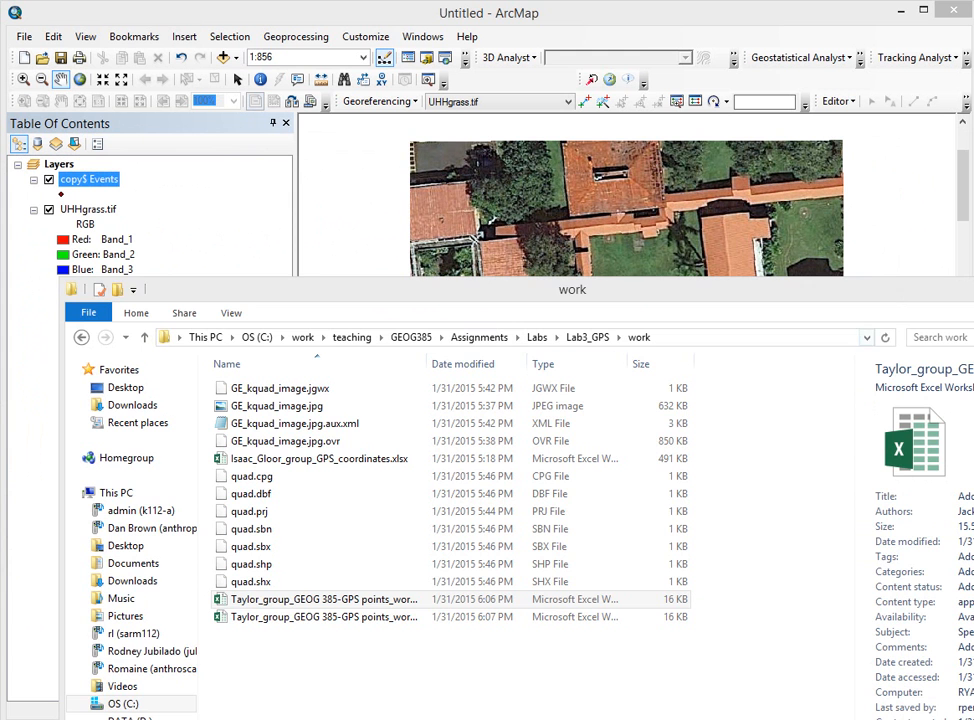
left_click(973, 289)
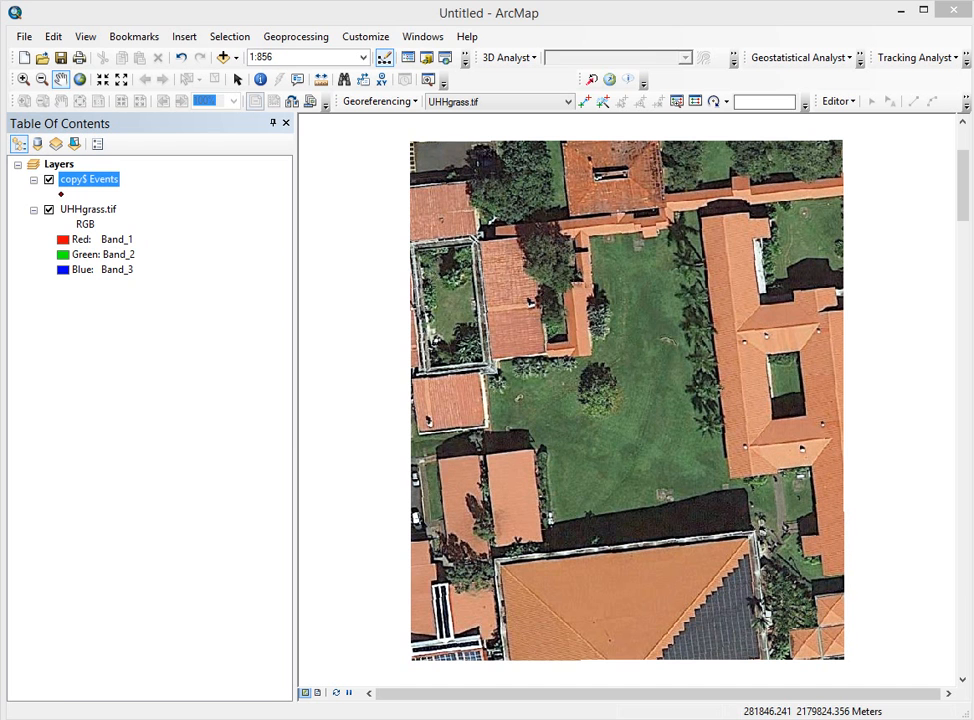
Step: Add the copy2$ sheet from points_work2.xlsx to the map as a table
left_click(223, 58)
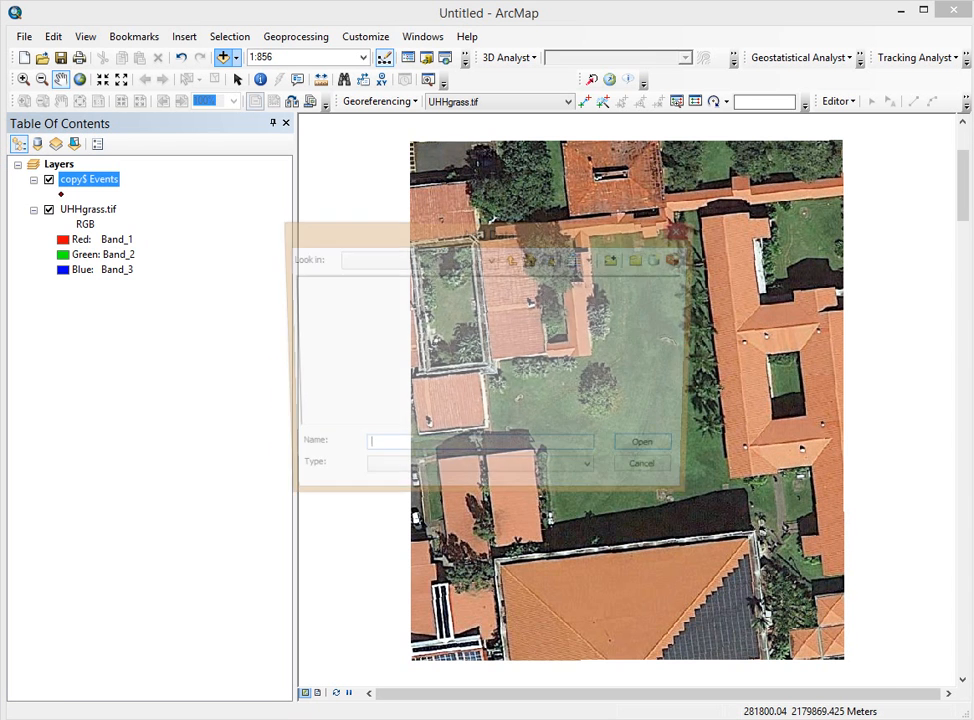
left_click(513, 260)
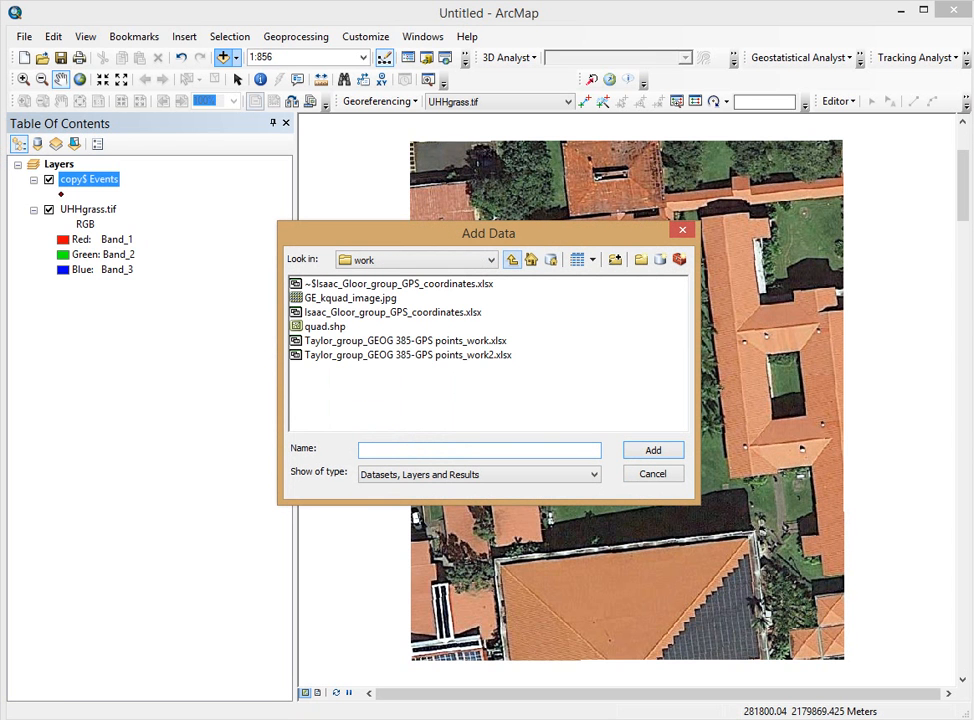
double_click(407, 354)
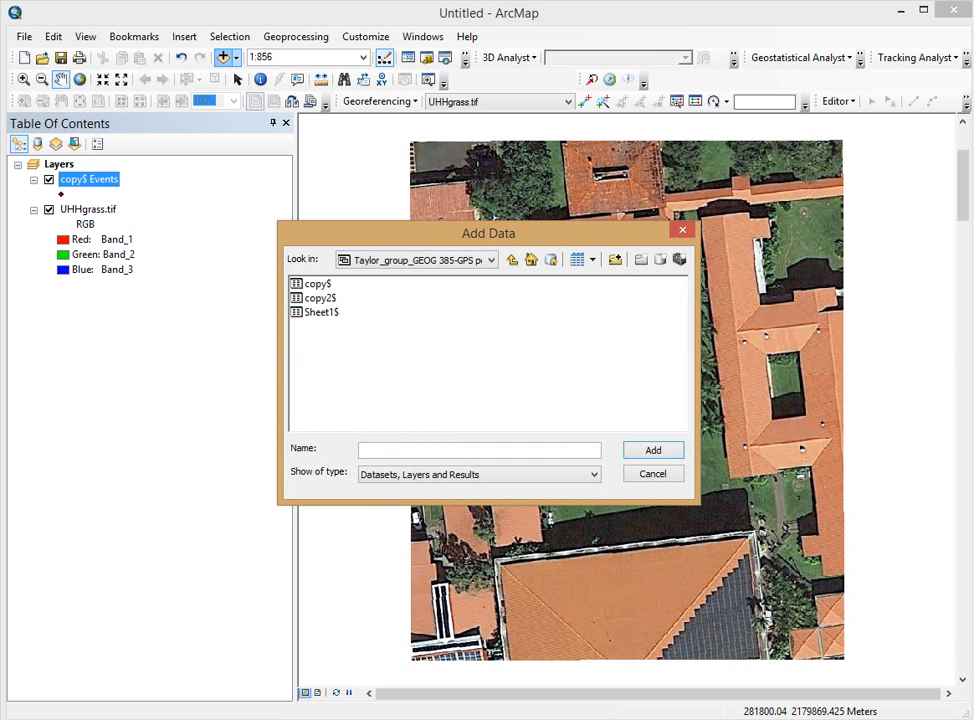
double_click(321, 298)
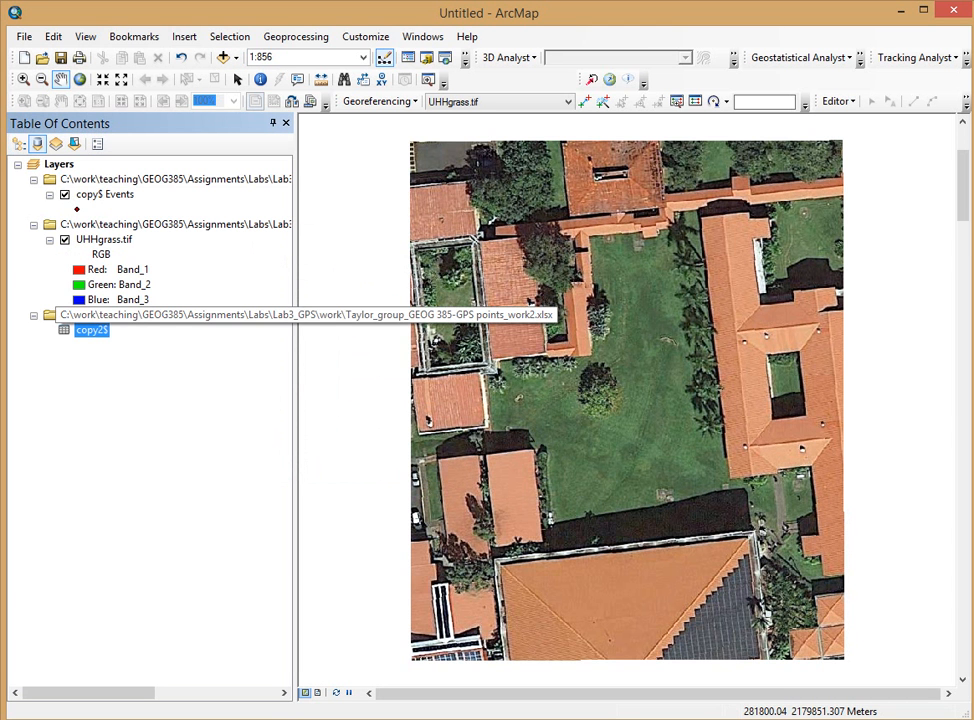
Step: Remove the group holding the copy2$ table from the map
right_click(114, 315)
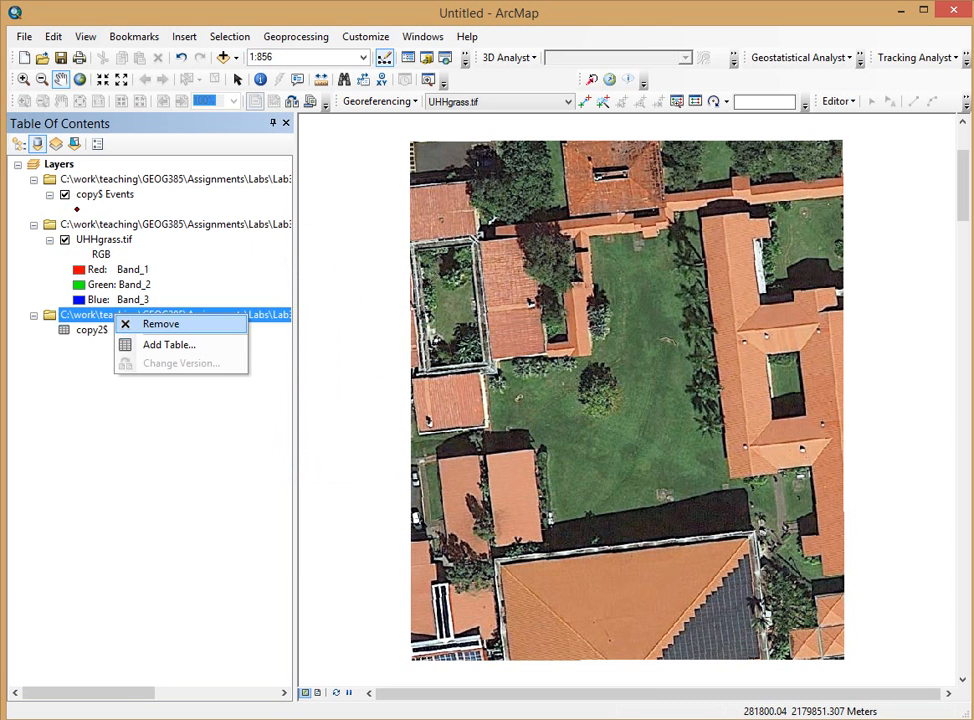
left_click(158, 324)
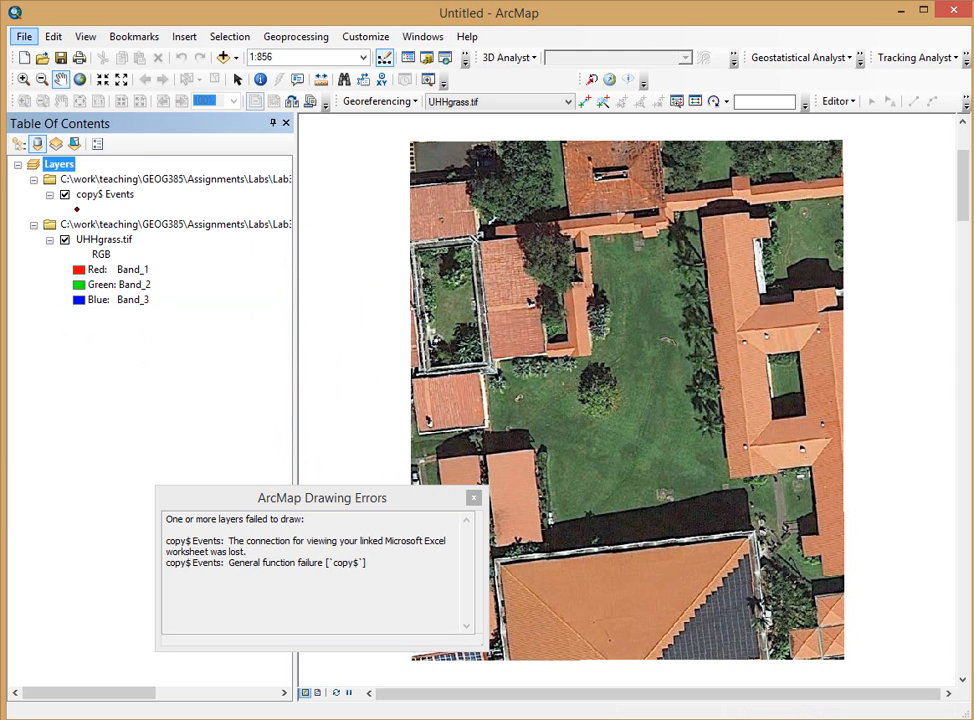
left_click(25, 37)
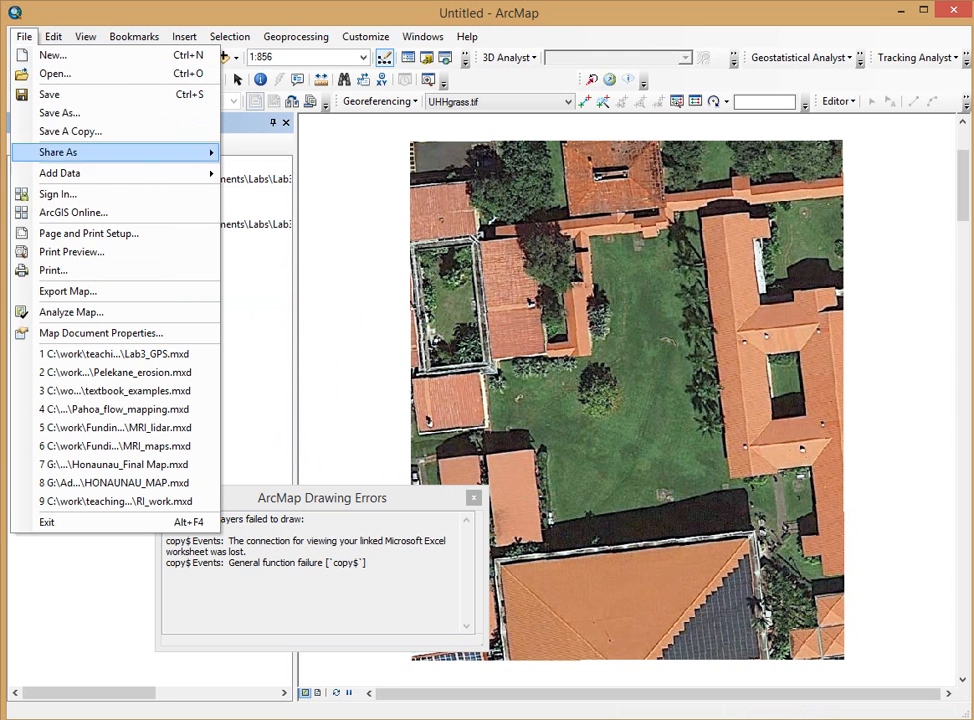
Step: Start Add XY Data using the copy2$ sheet of points_work2.xlsx as the table
mouse_move(60, 173)
left_click(278, 234)
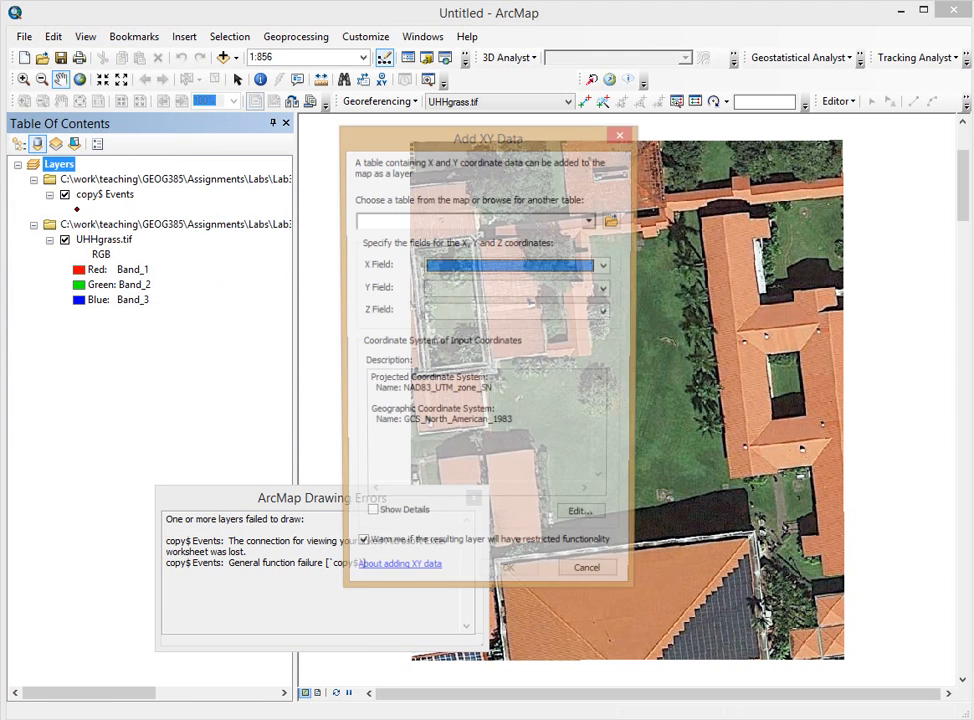
left_click(614, 220)
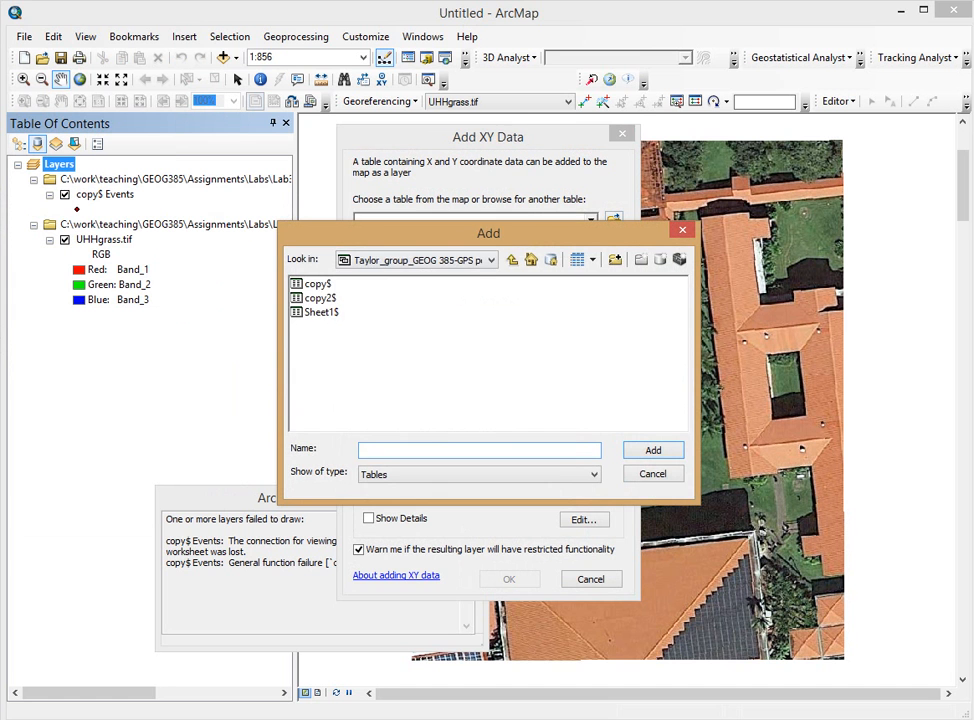
left_click(512, 260)
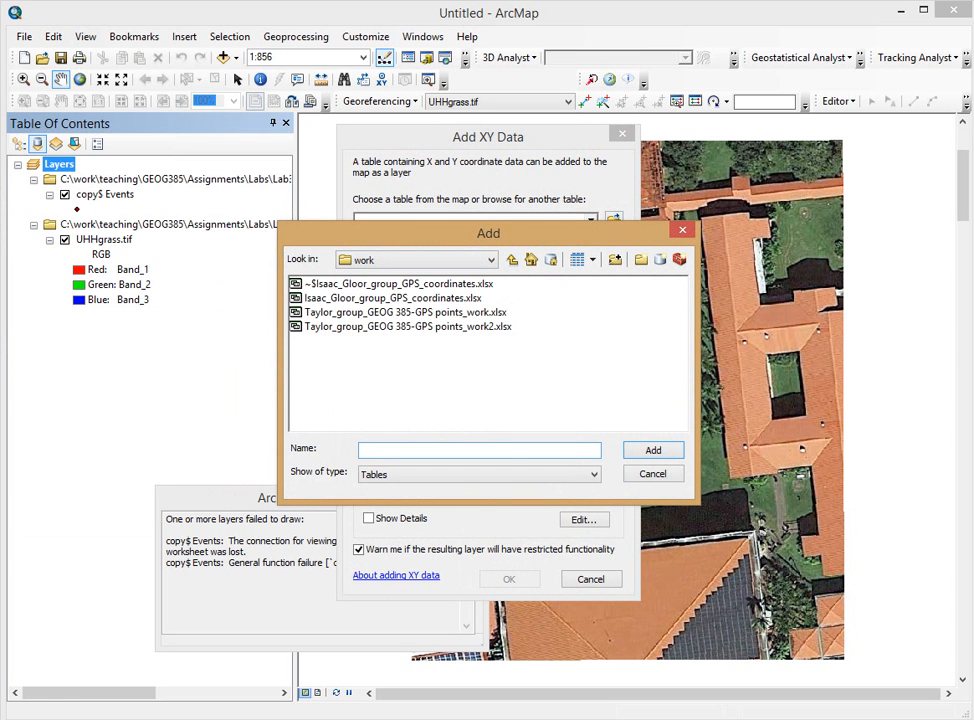
left_click(408, 327)
left_click(653, 450)
left_click(320, 298)
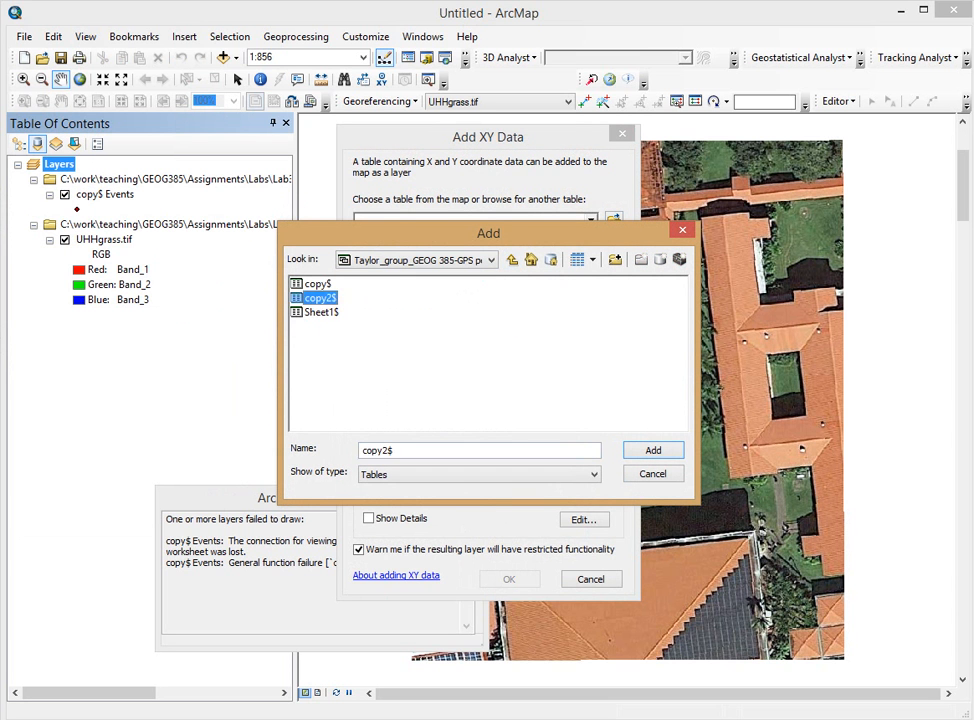
left_click(653, 450)
Step: Set X to Easting (m), Y to Northing (m), leave Z as <None>, and add the layer
left_click(605, 266)
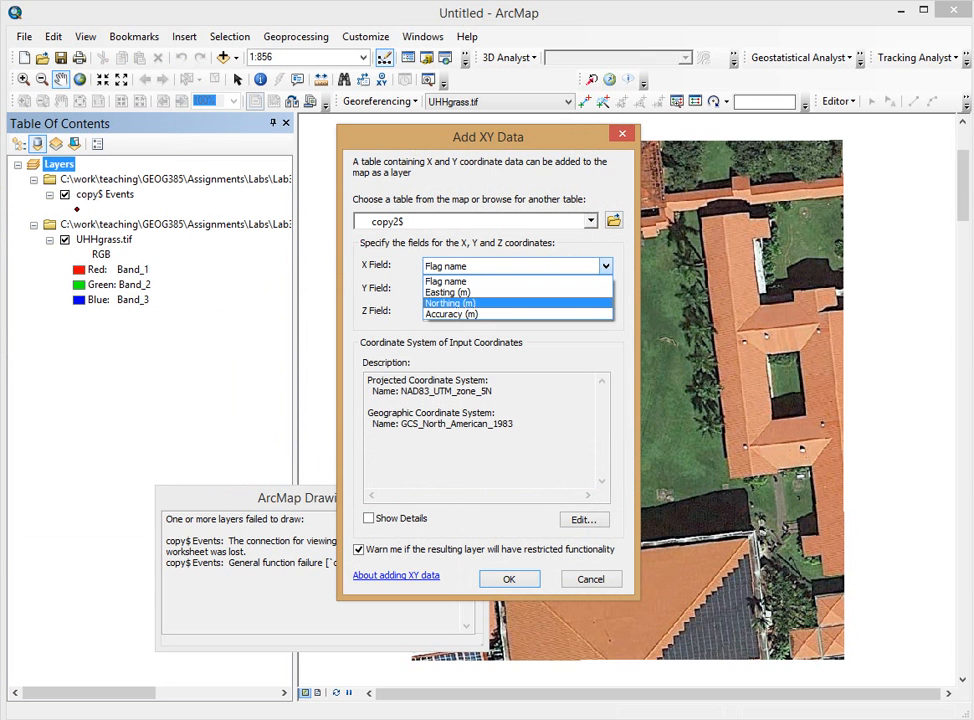
left_click(447, 292)
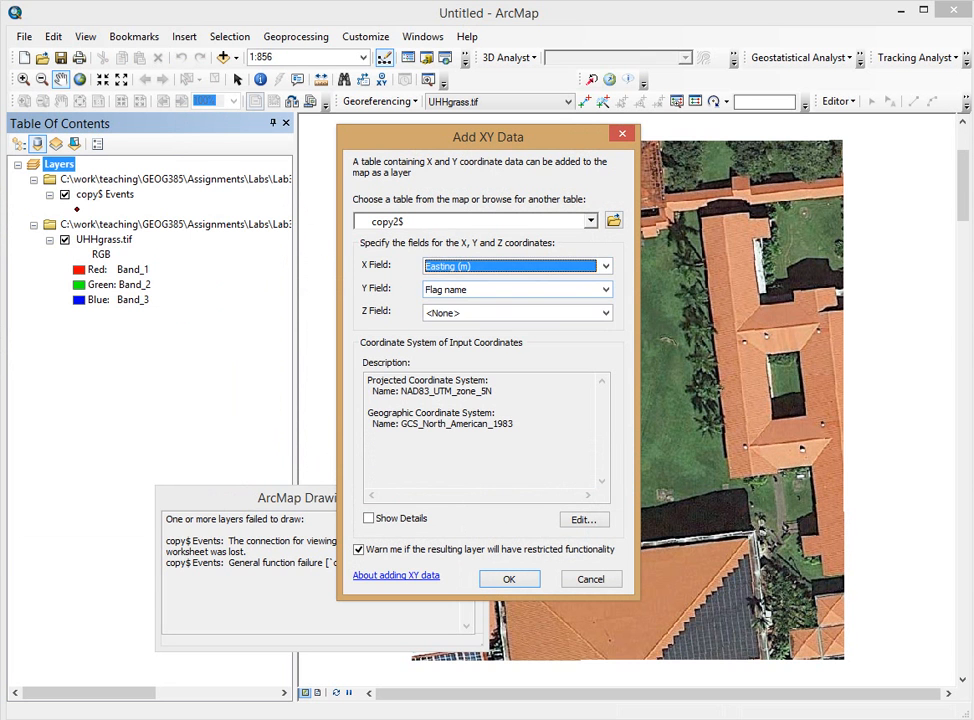
left_click(605, 289)
left_click(450, 327)
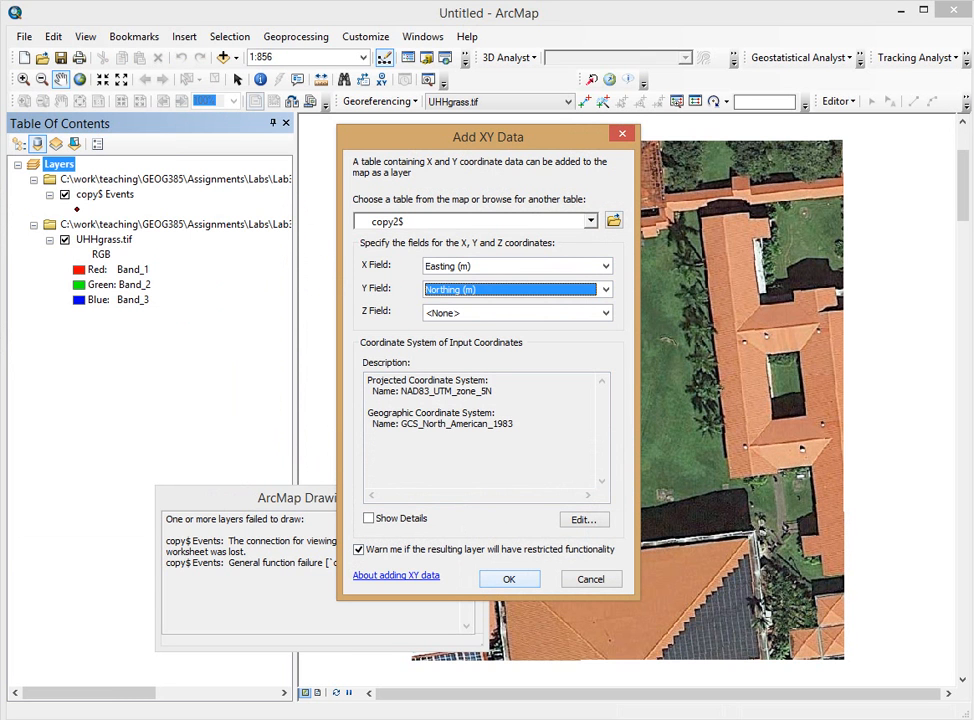
left_click(605, 312)
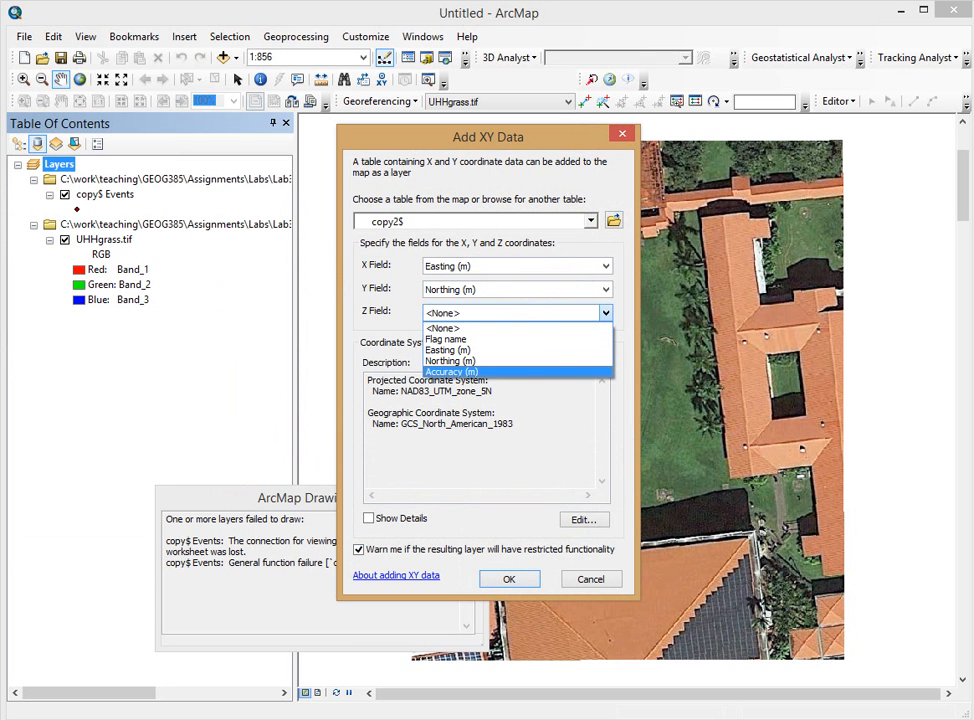
key("Escape")
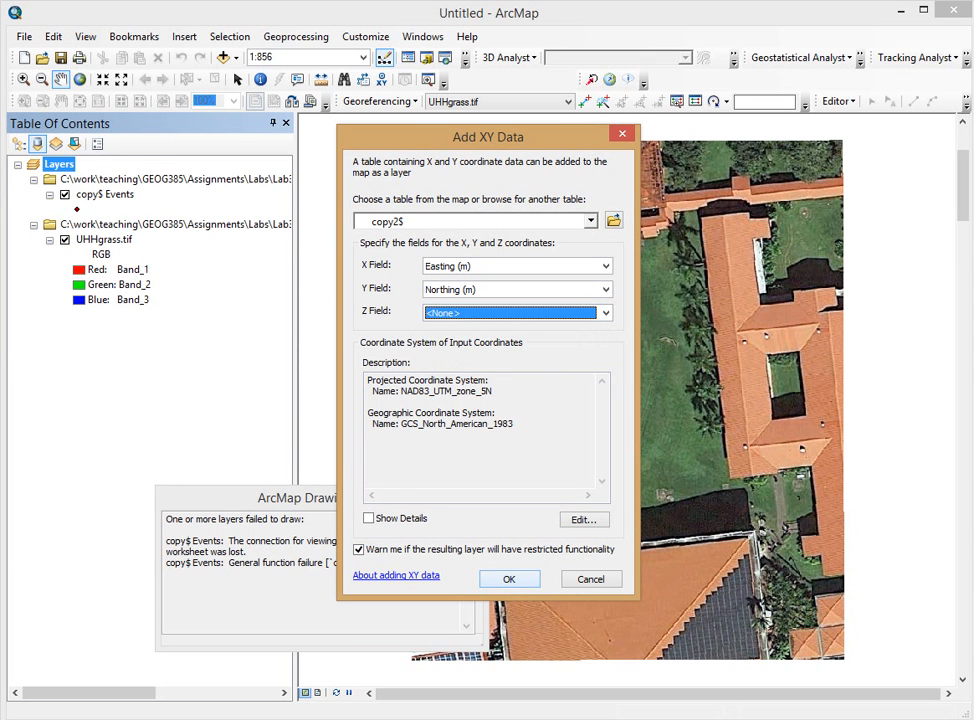
left_click(509, 579)
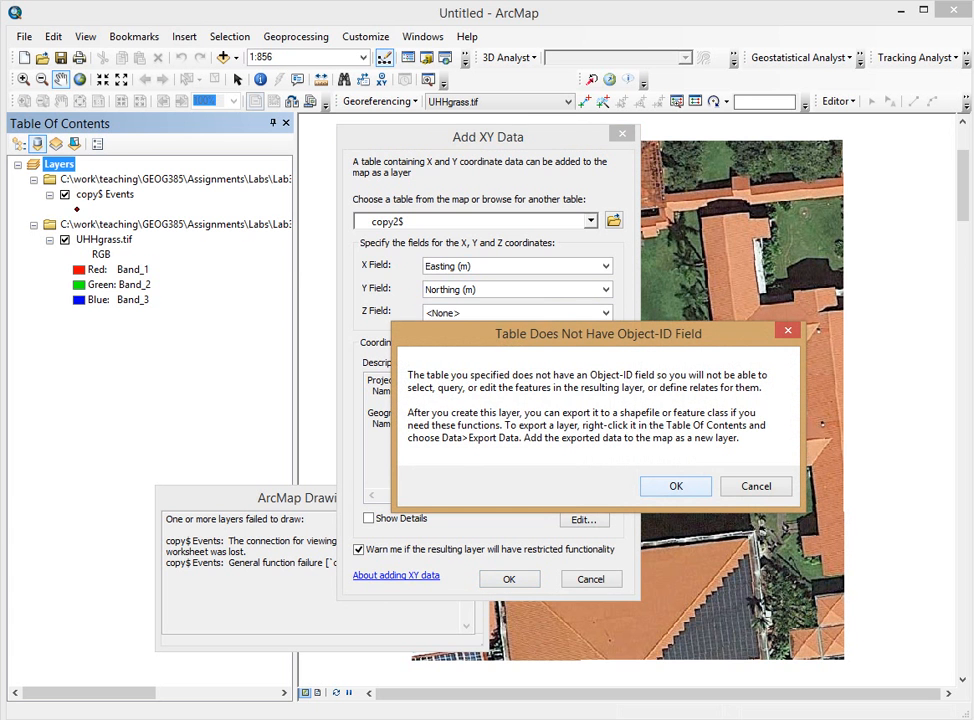
key("Return")
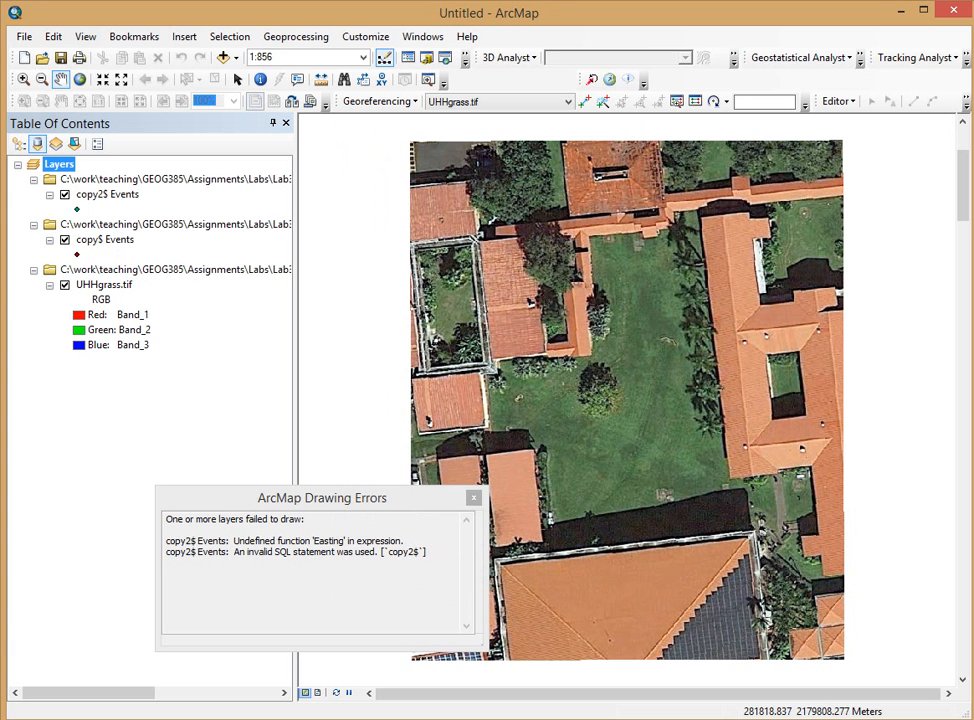
left_click(473, 497)
right_click(136, 179)
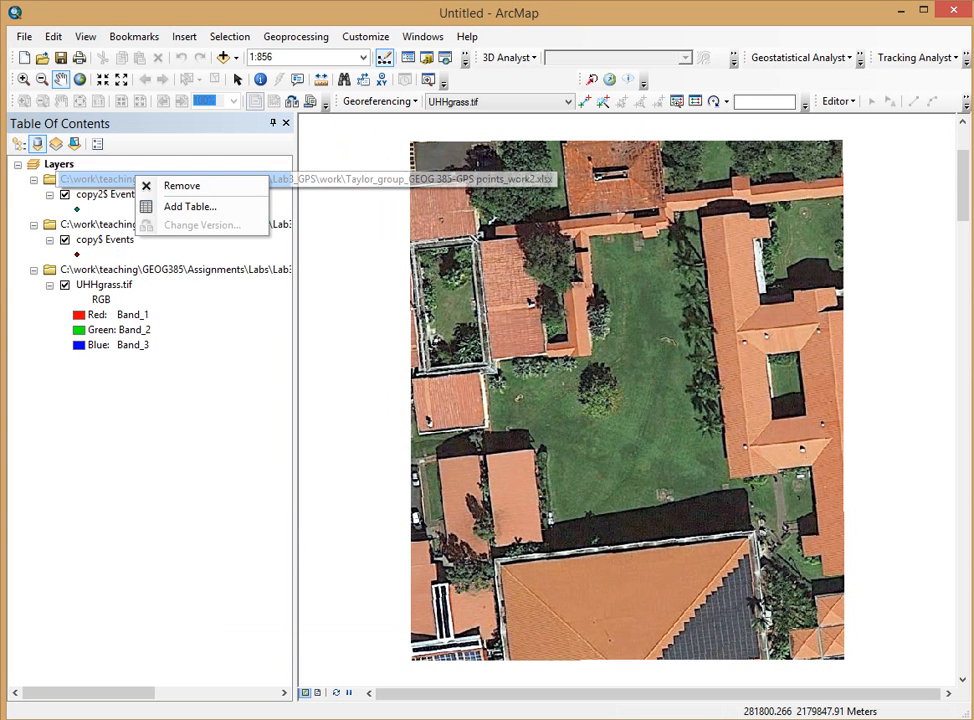
left_click(100, 194)
right_click(100, 194)
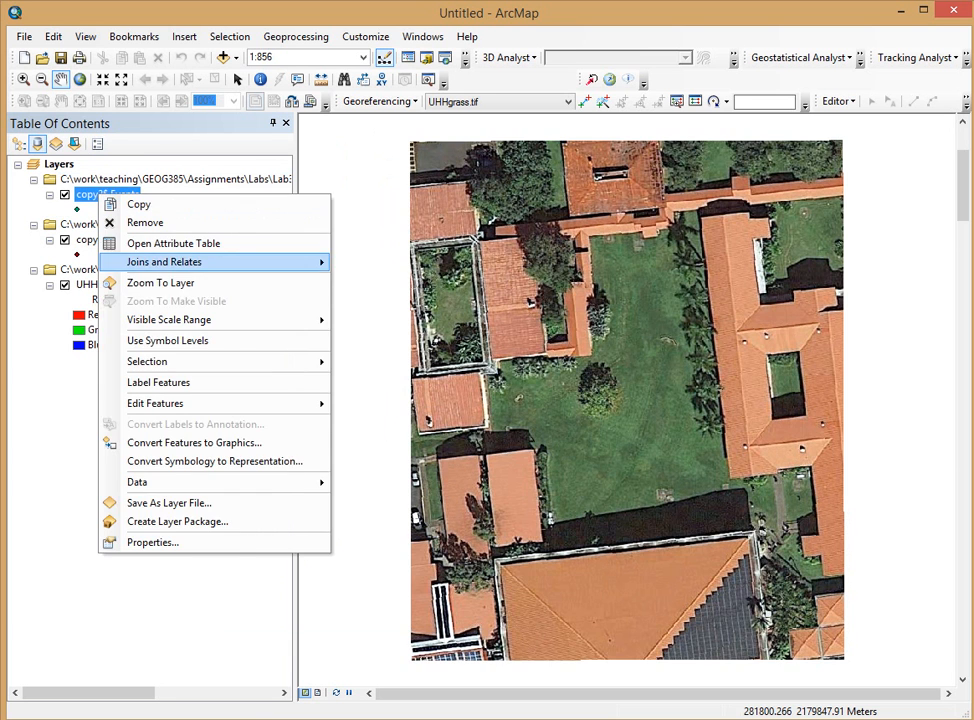
left_click(163, 281)
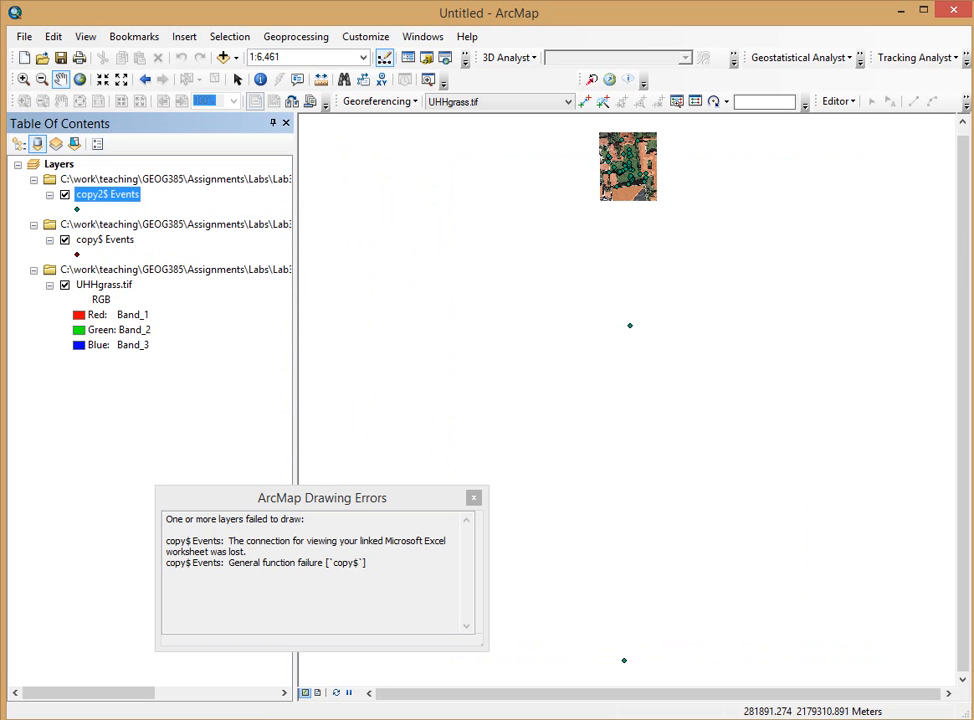
left_click(23, 78)
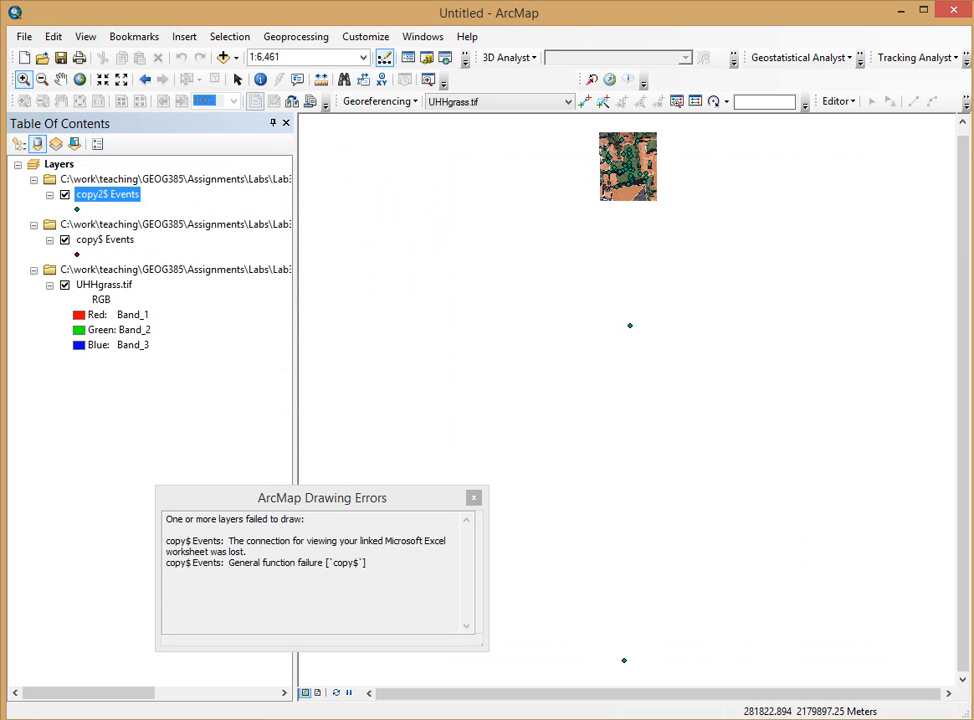
left_click_drag(594, 128, 679, 221)
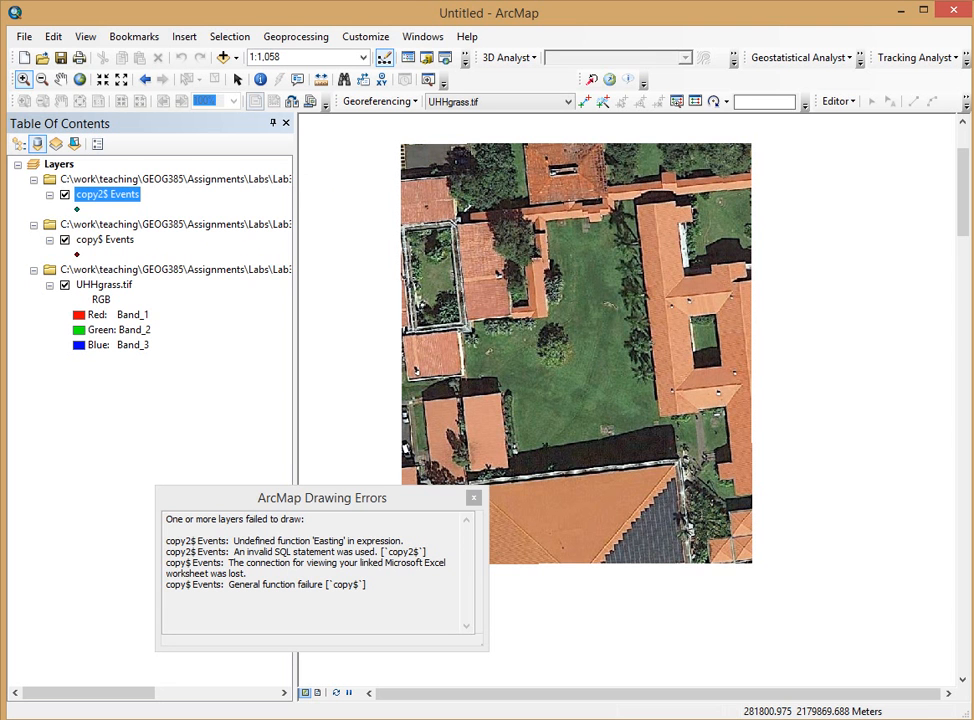
Step: Zoom to the copy2$ Events points and begin exporting them
right_click(133, 196)
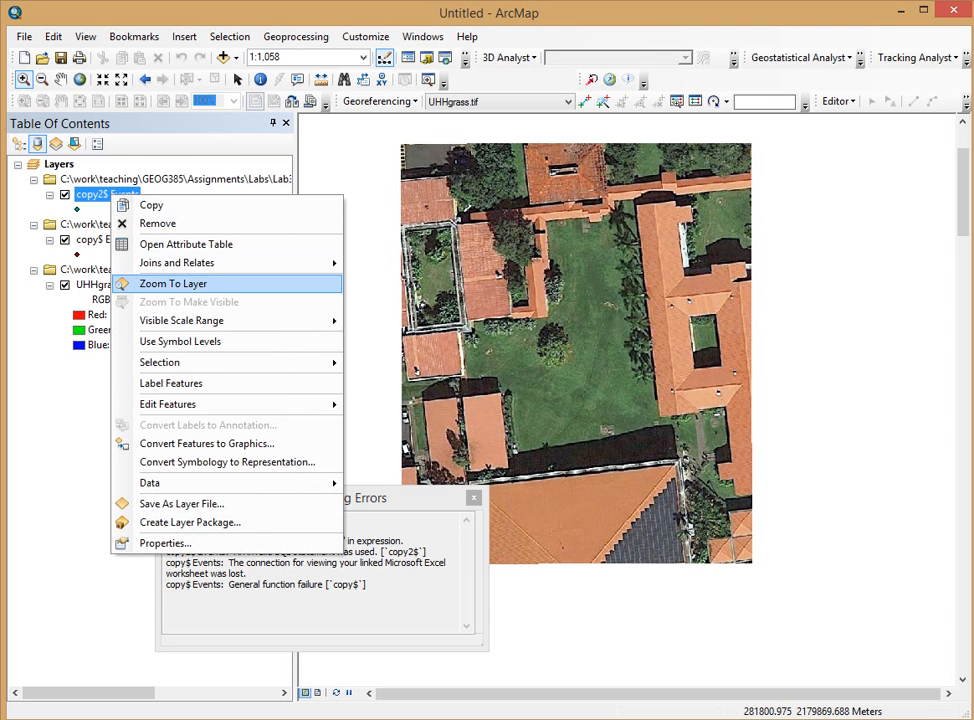
left_click(185, 283)
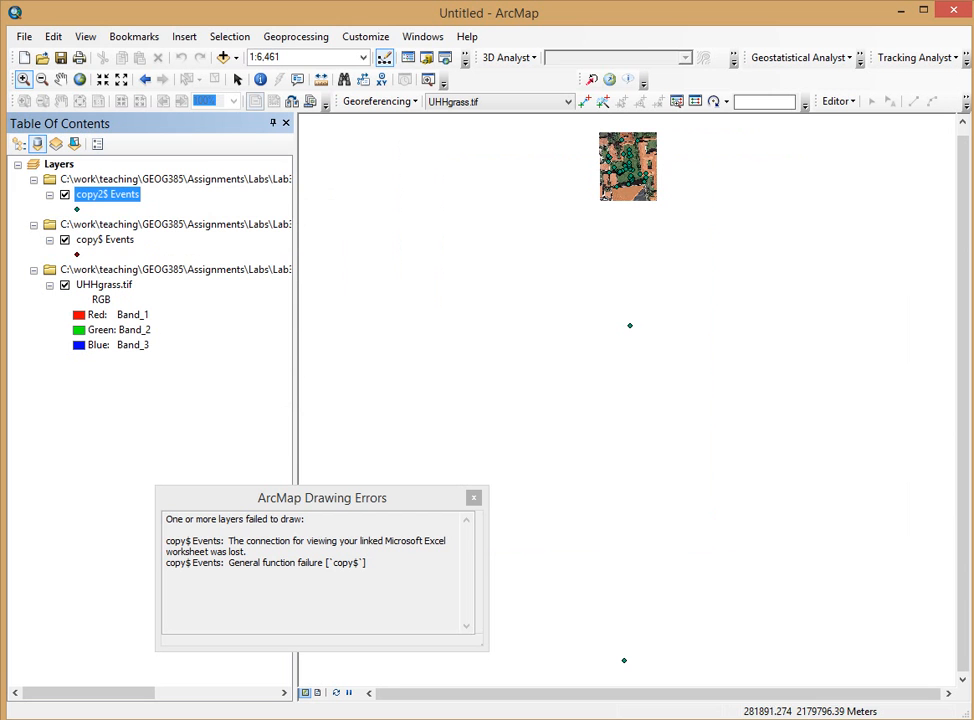
right_click(105, 194)
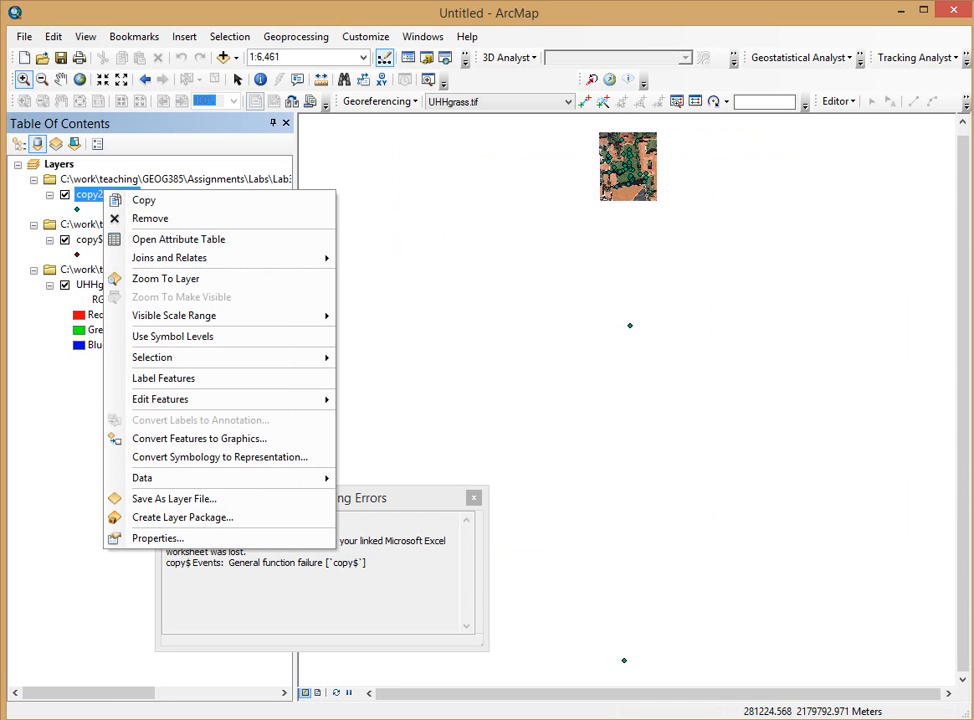
mouse_move(143, 478)
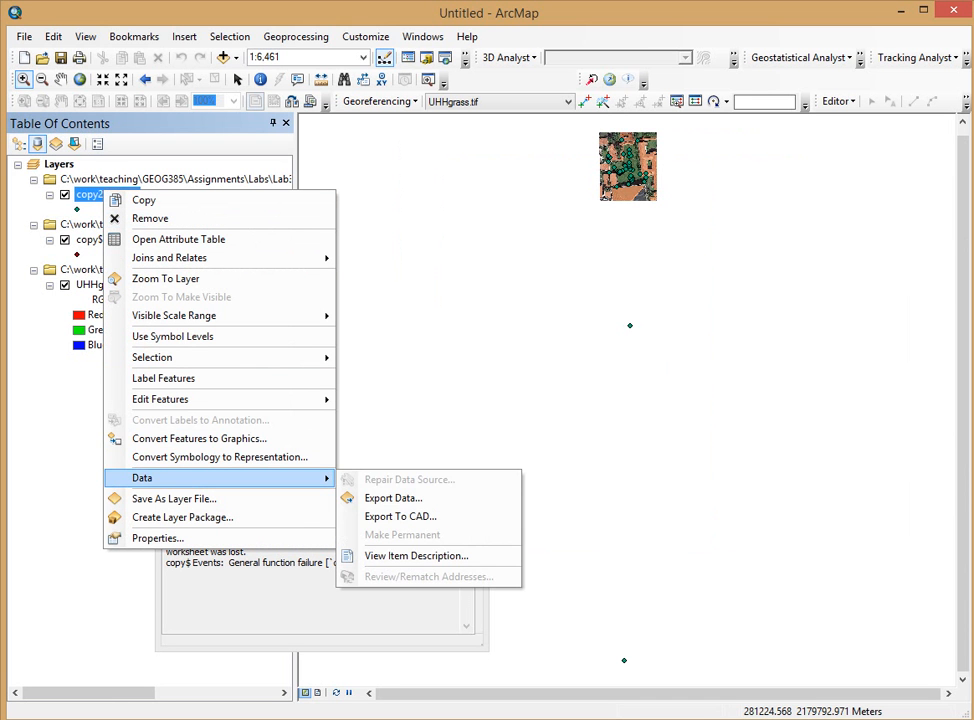
left_click(393, 498)
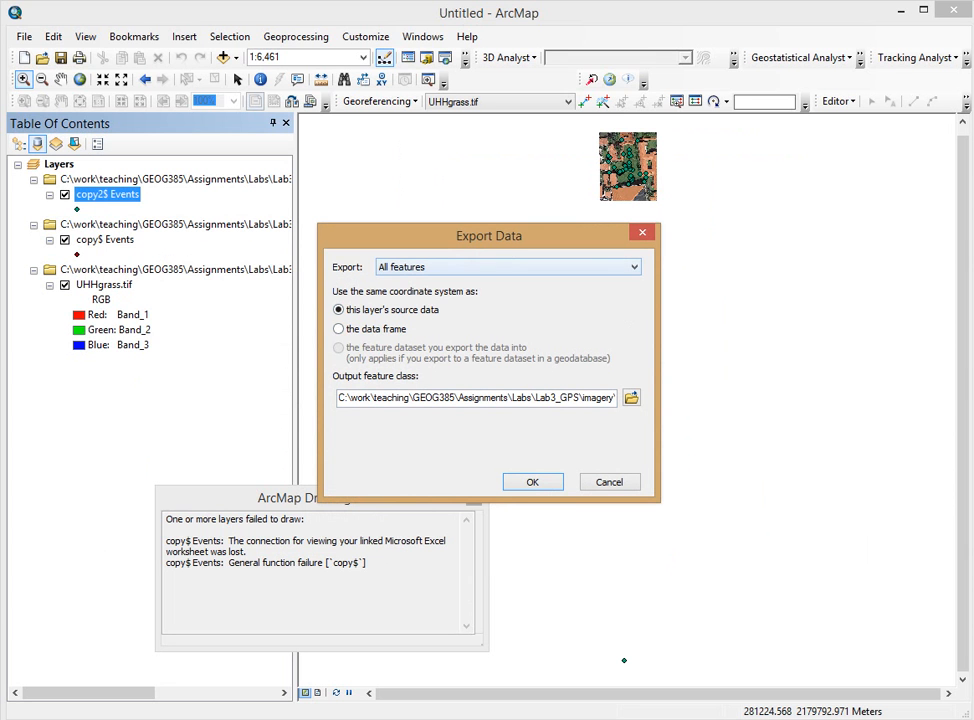
Step: Save the export as Export_Output.shp in Lab3_GPS\collected_GPS_data and confirm
left_click(631, 398)
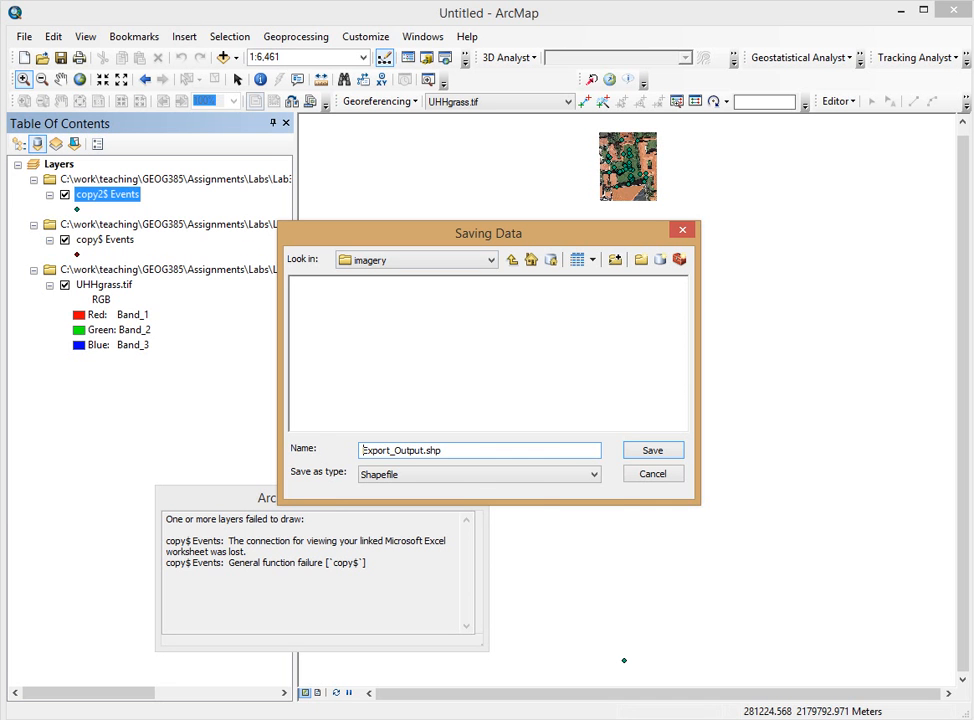
left_click(490, 259)
scroll(480, 317, "up", 3)
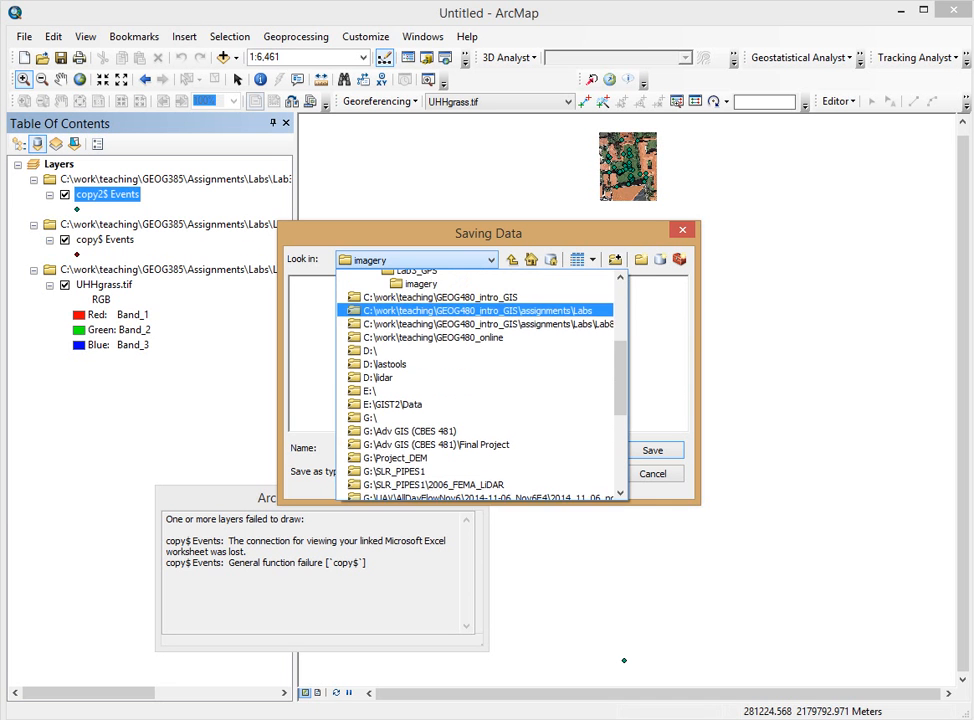
left_click(418, 344)
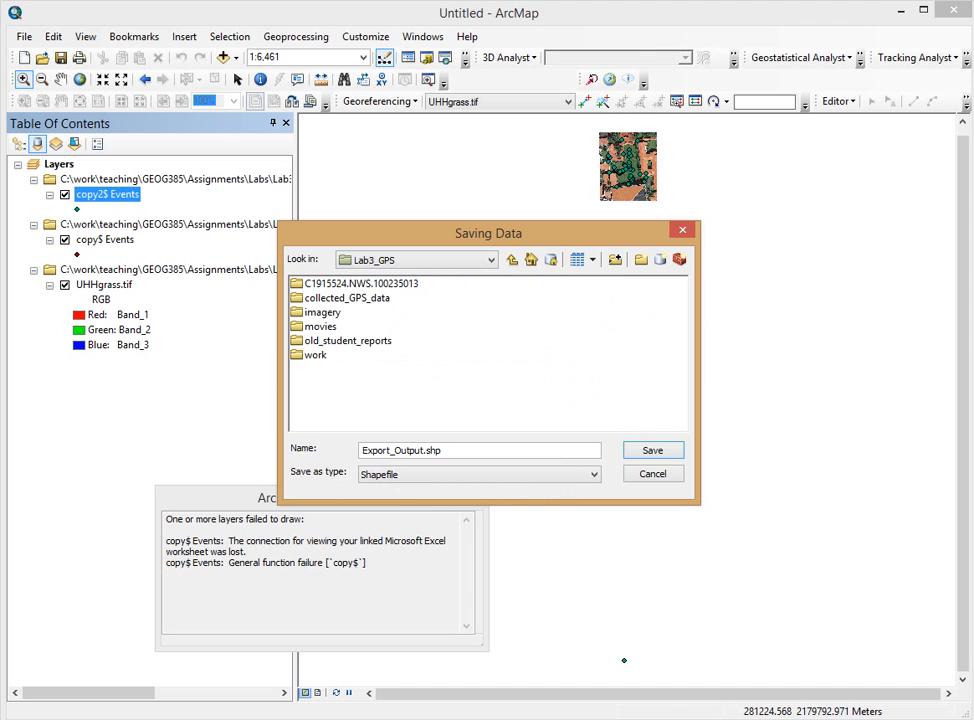
double_click(347, 298)
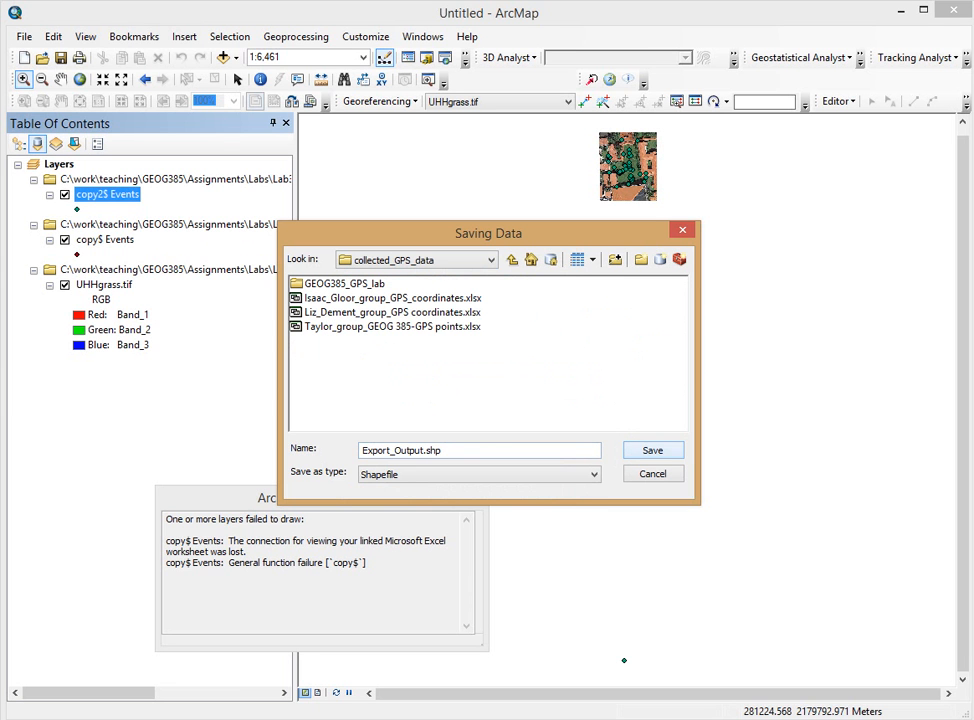
left_click(446, 450)
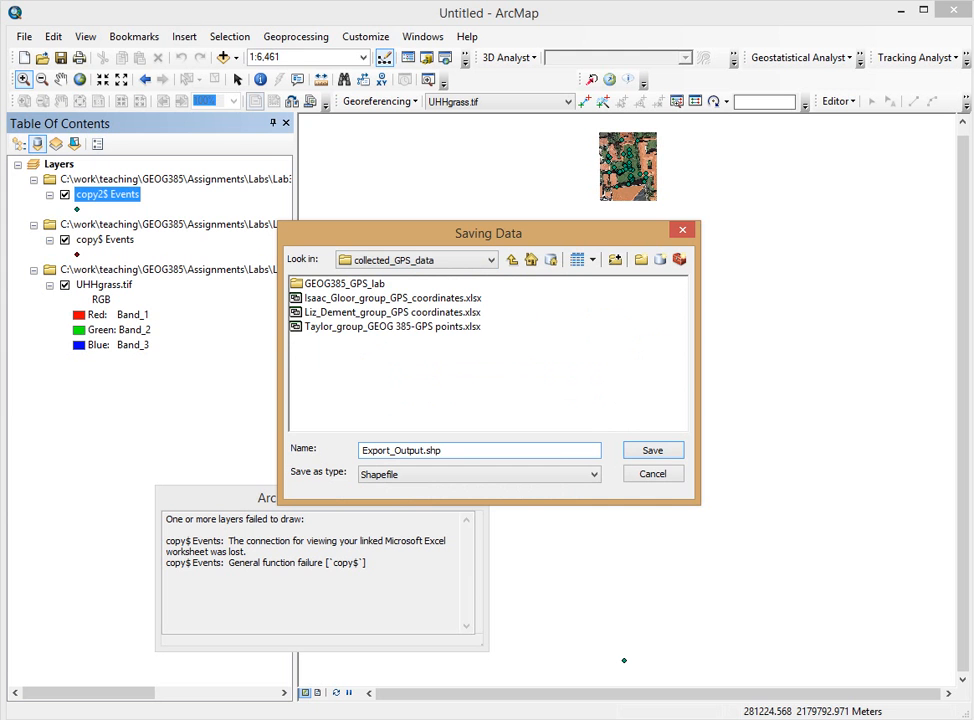
key("Return")
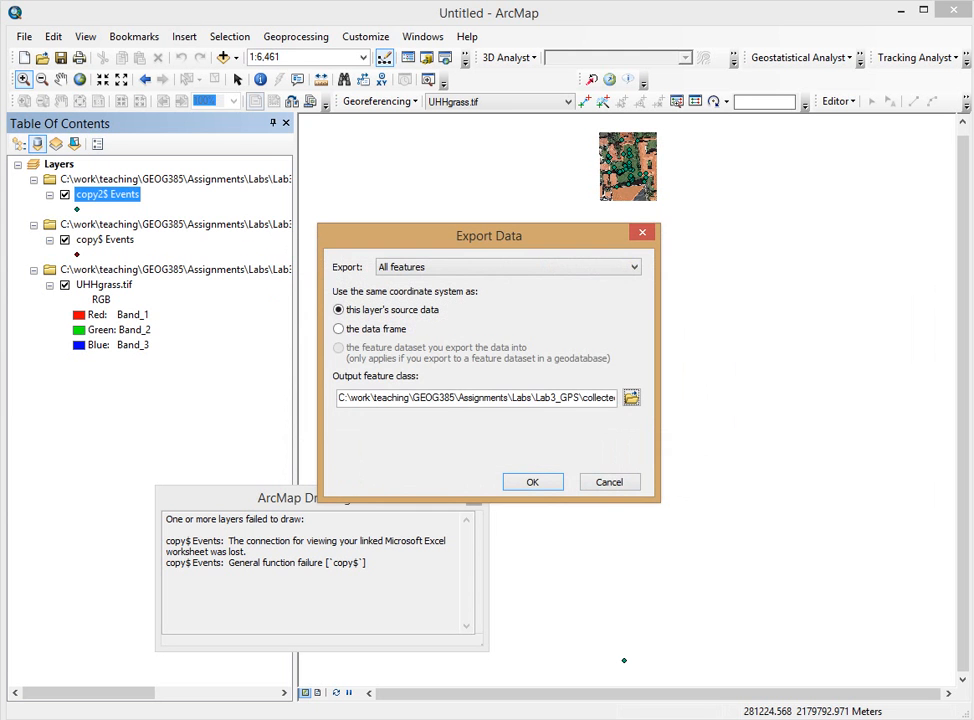
key("Return")
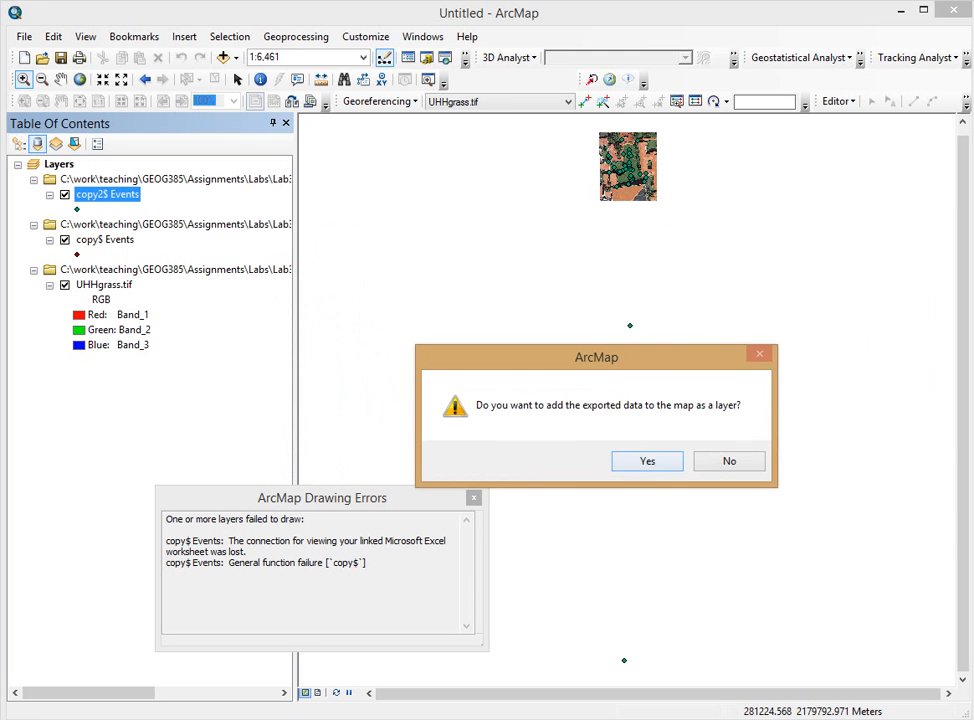
Step: Add Export_Output to the map and fit the whole UHHgrass.tif image in view
key("Return")
right_click(100, 194)
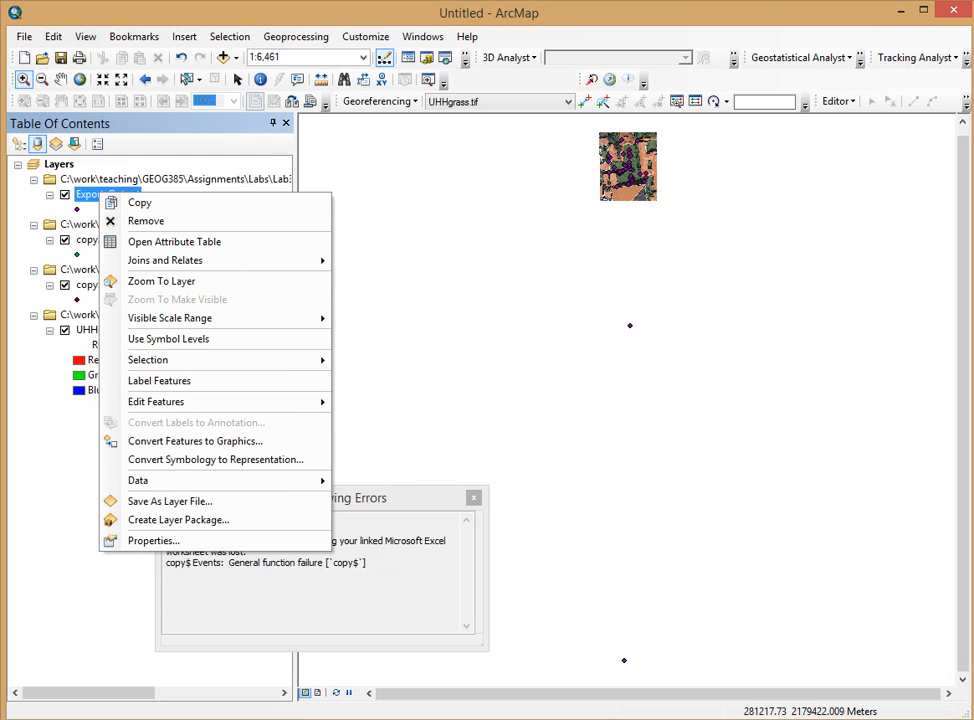
left_click(161, 279)
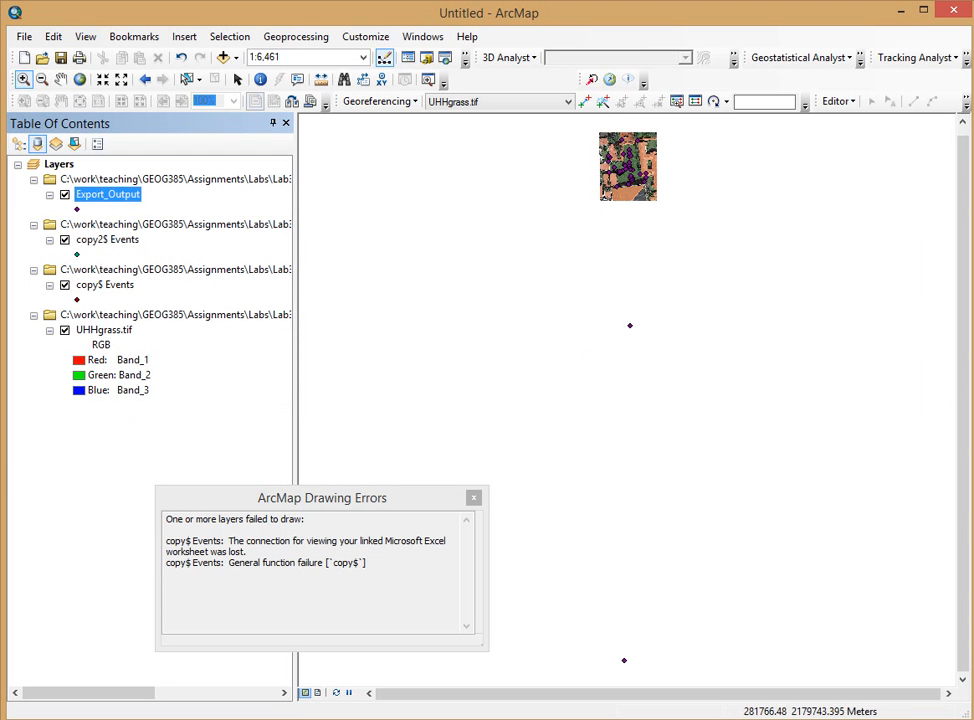
right_click(90, 330)
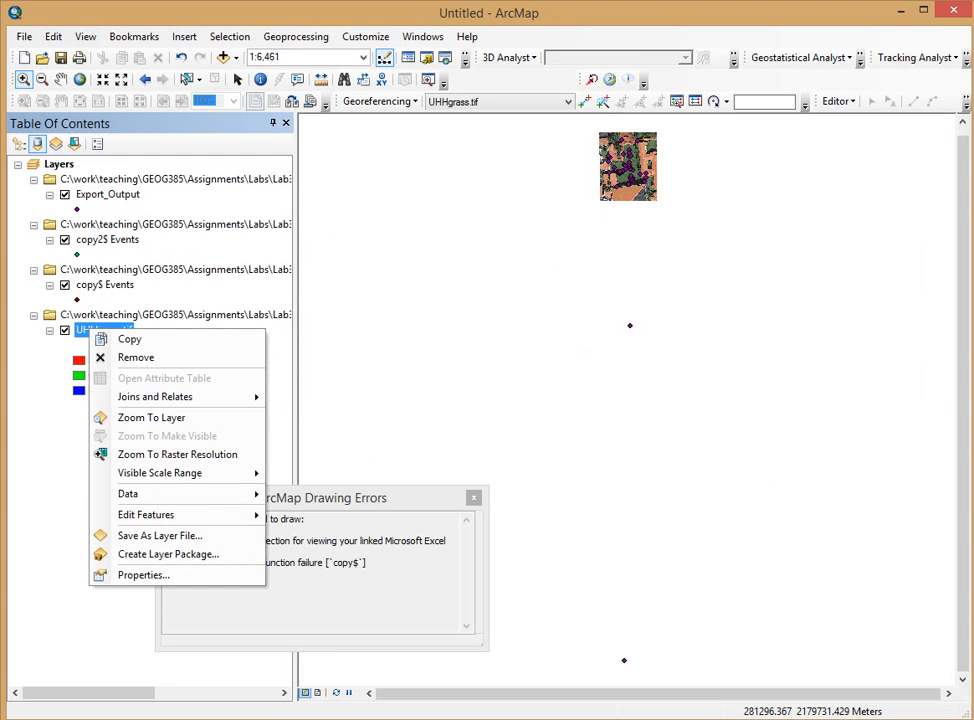
left_click(151, 417)
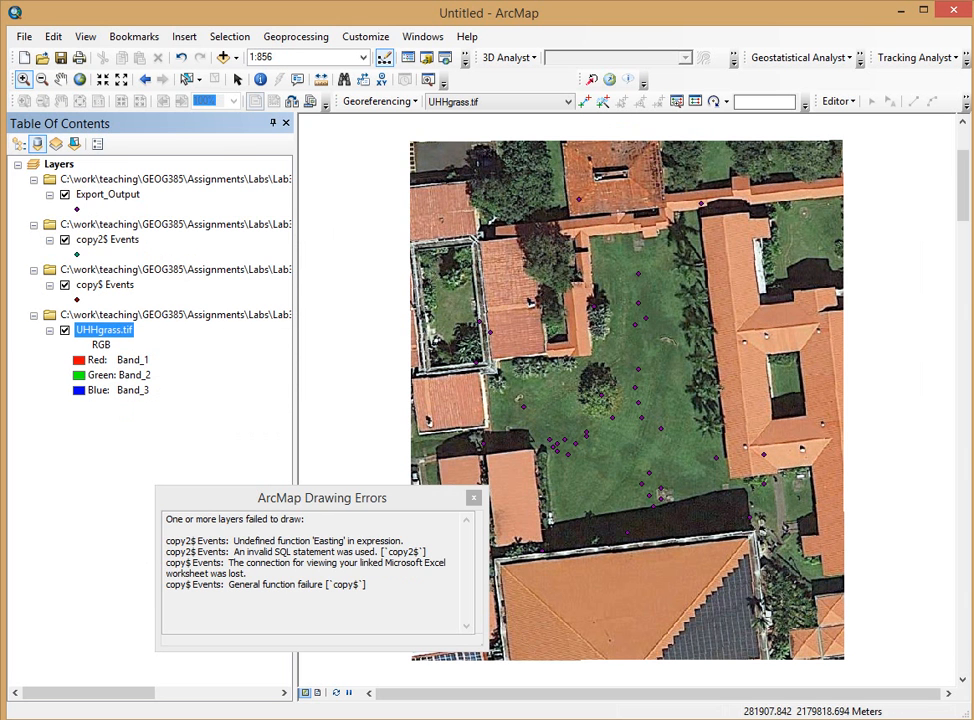
left_click(474, 498)
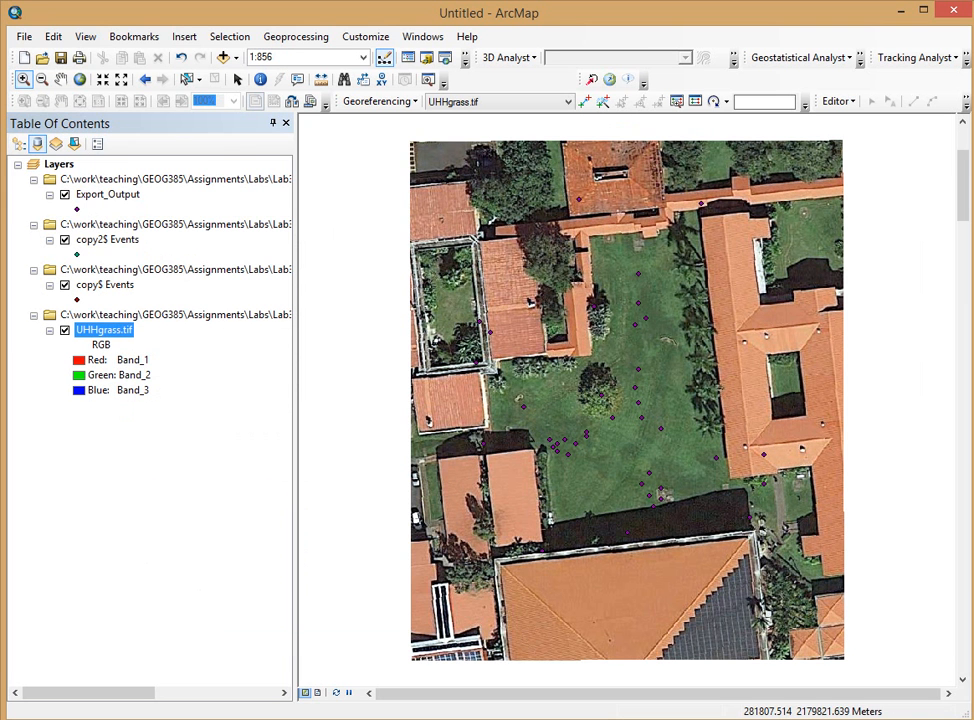
Step: Remove the copy2$ Events and copy$ Events layers from the map
right_click(88, 224)
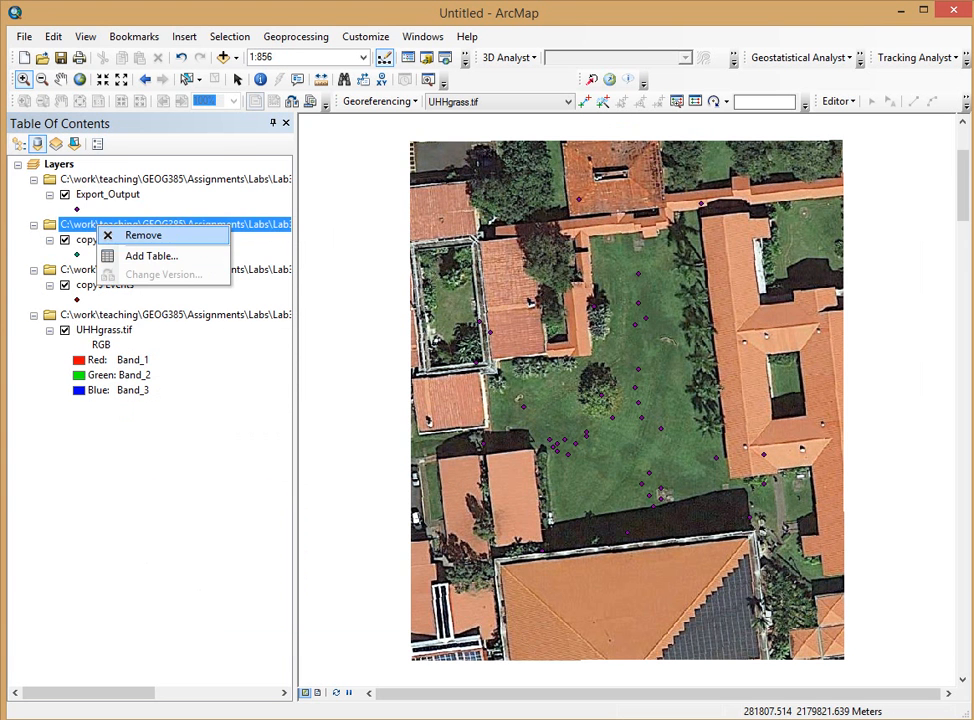
left_click(140, 234)
right_click(120, 224)
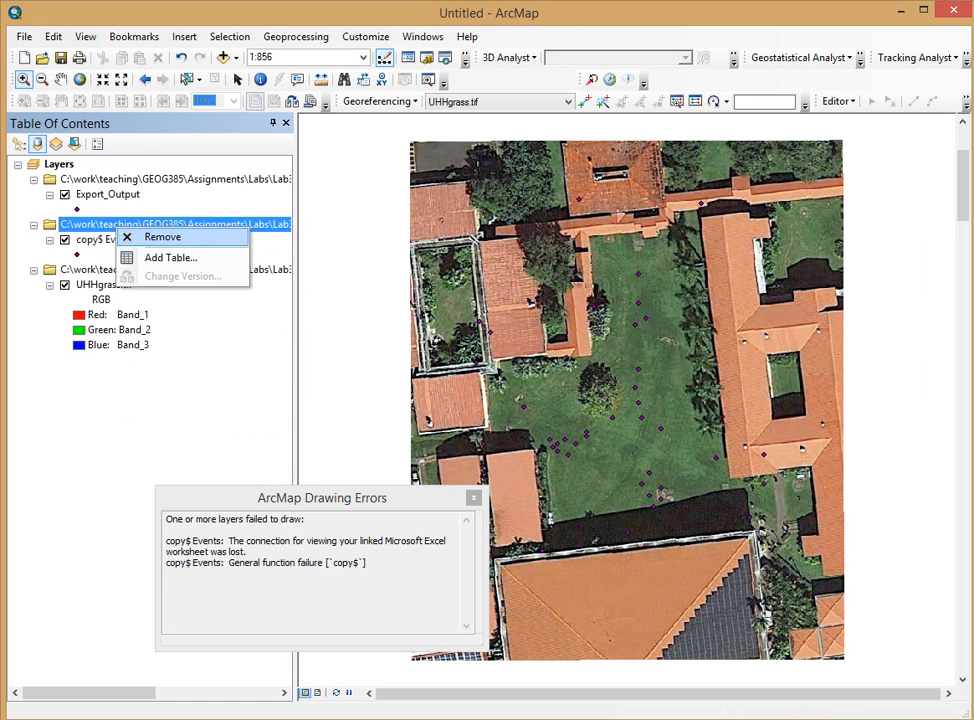
left_click(155, 237)
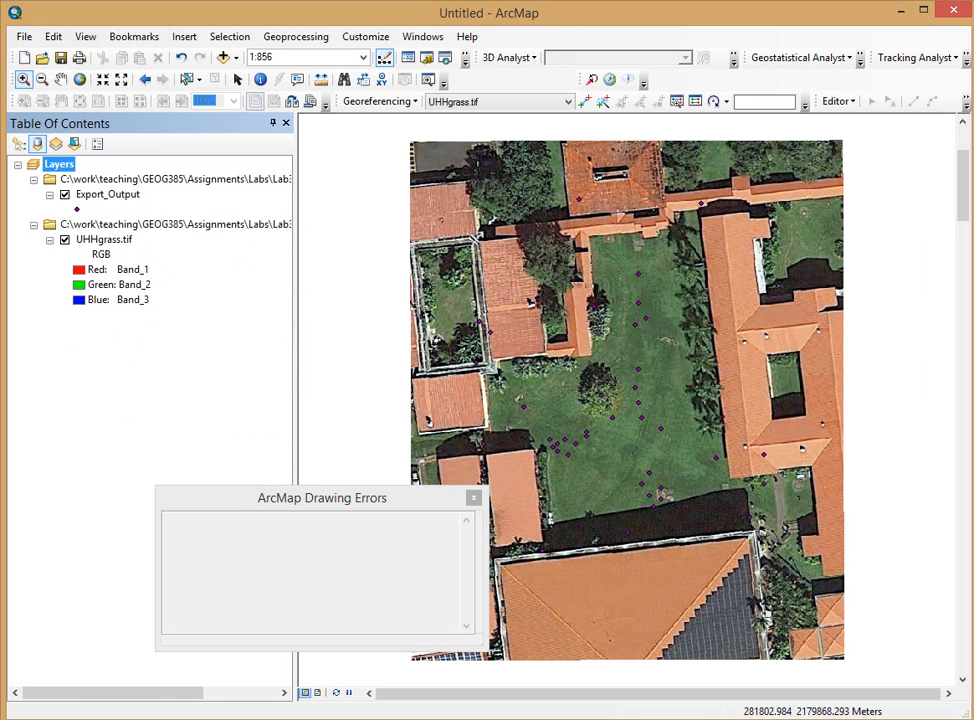
left_click(108, 195)
Step: Rename Export_Output to the student's last and first name followed by _garmin
key("F2")
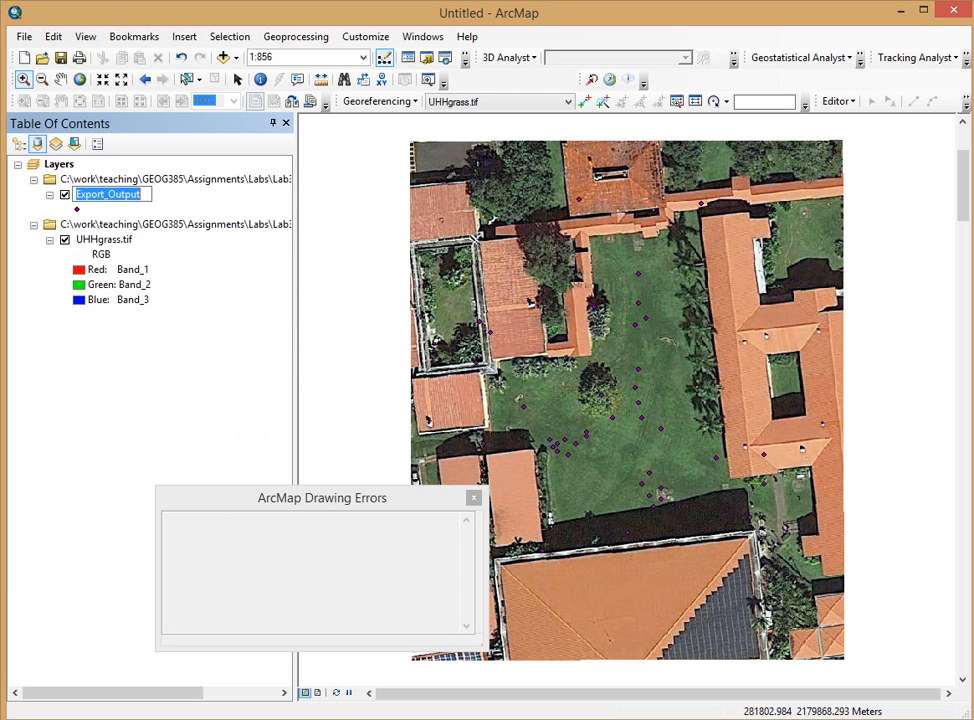
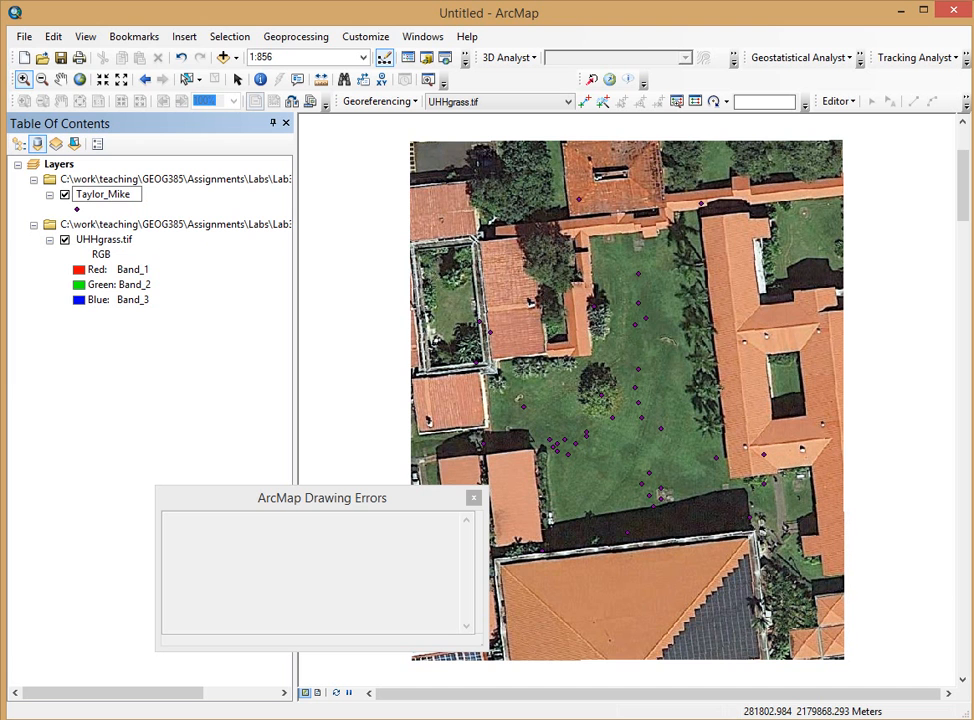
type("_garmin")
key("Return")
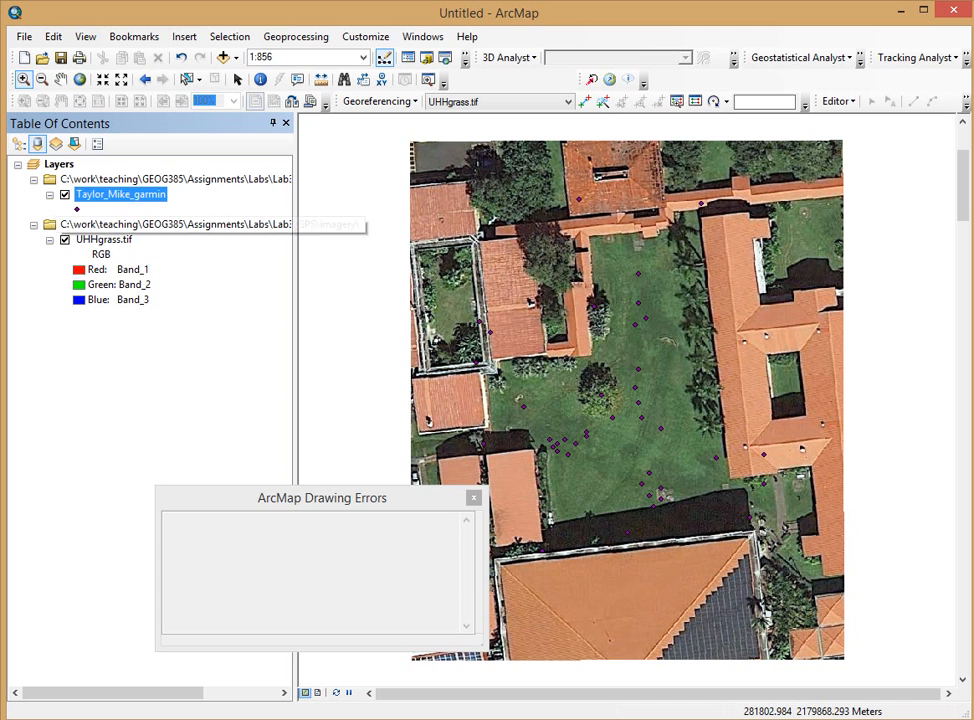
right_click(125, 183)
left_click(190, 370)
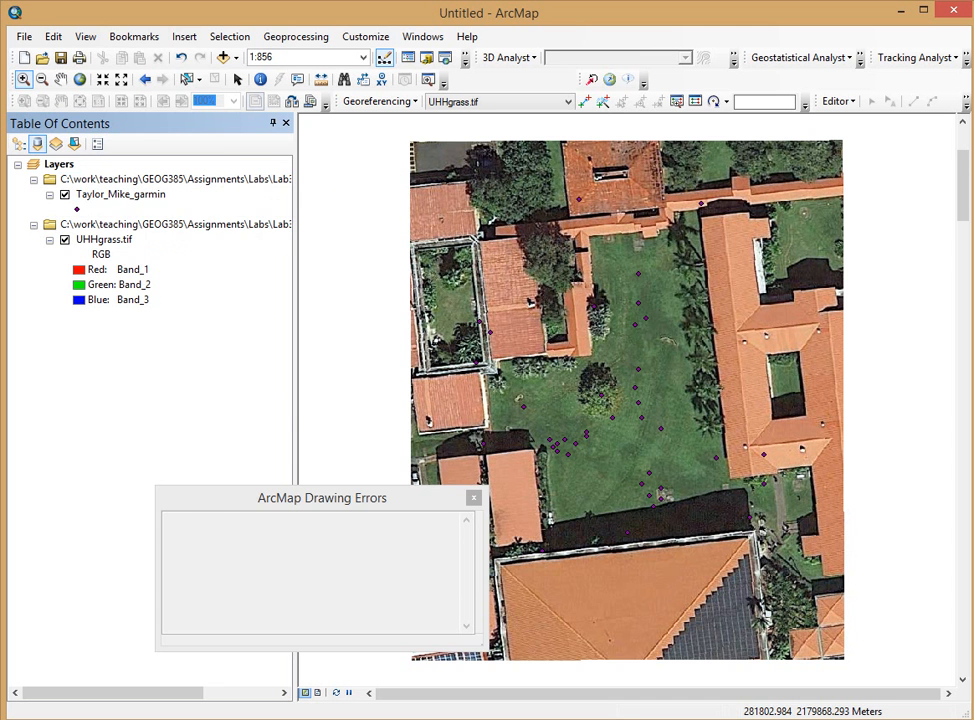
Step: Look over the GPS layer's attribute table, then close it and the drawing errors report
right_click(120, 194)
key("Escape")
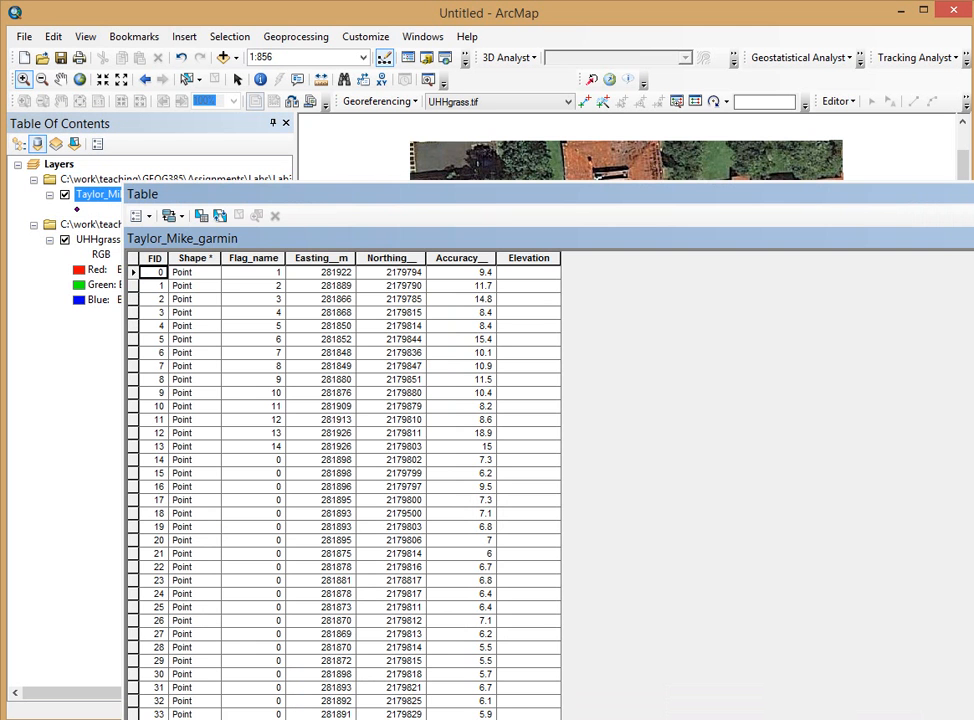
left_click_drag(150, 194, 92, 92)
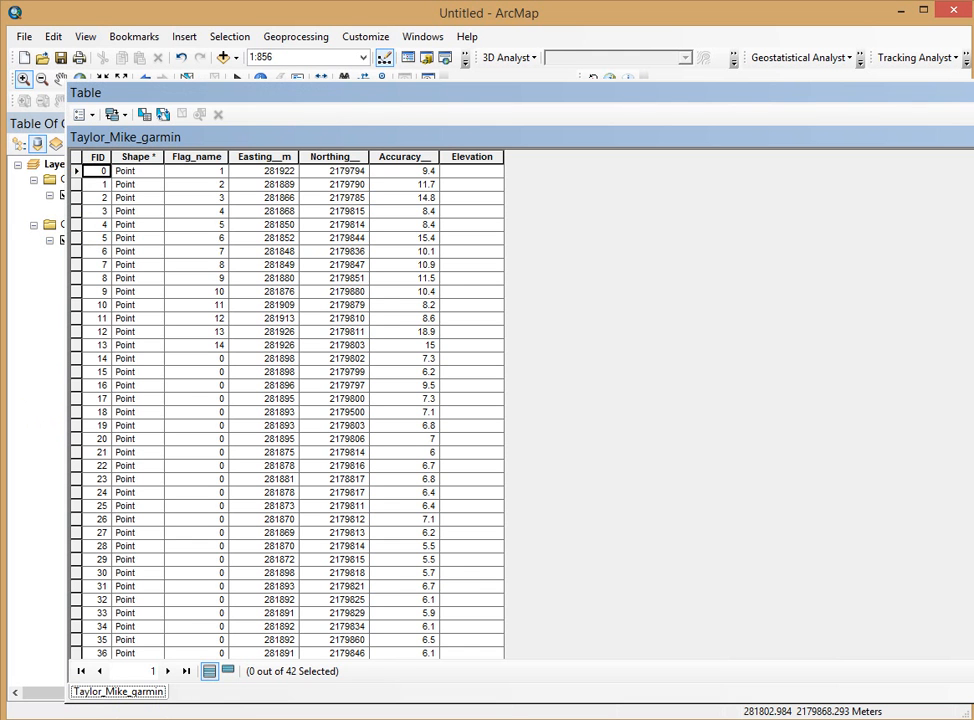
left_click_drag(973, 282, 676, 355)
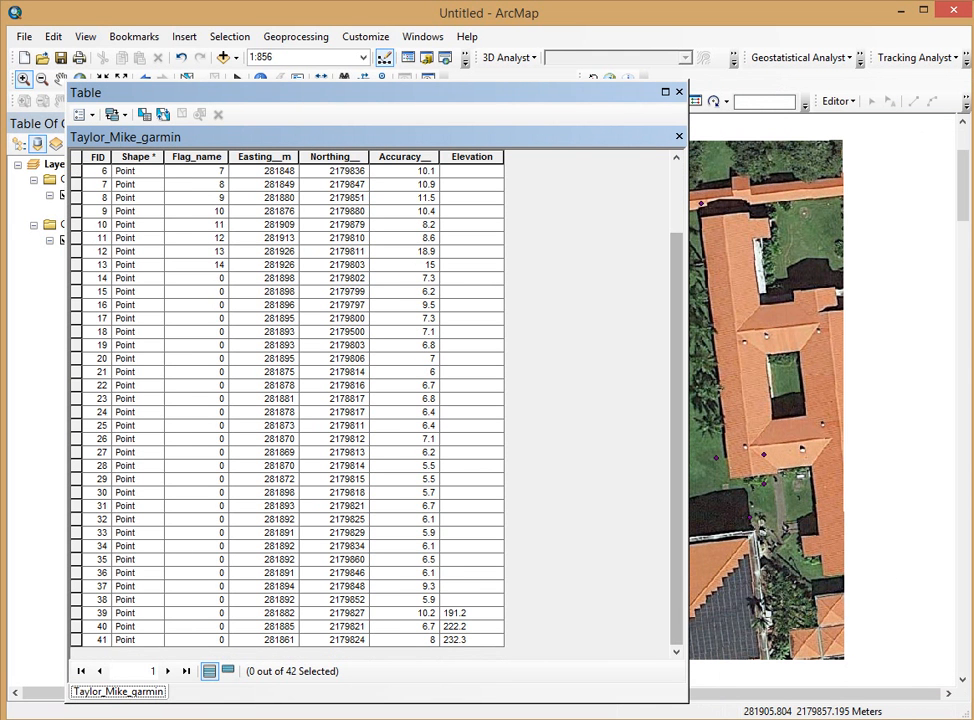
scroll(290, 400, "up", 2)
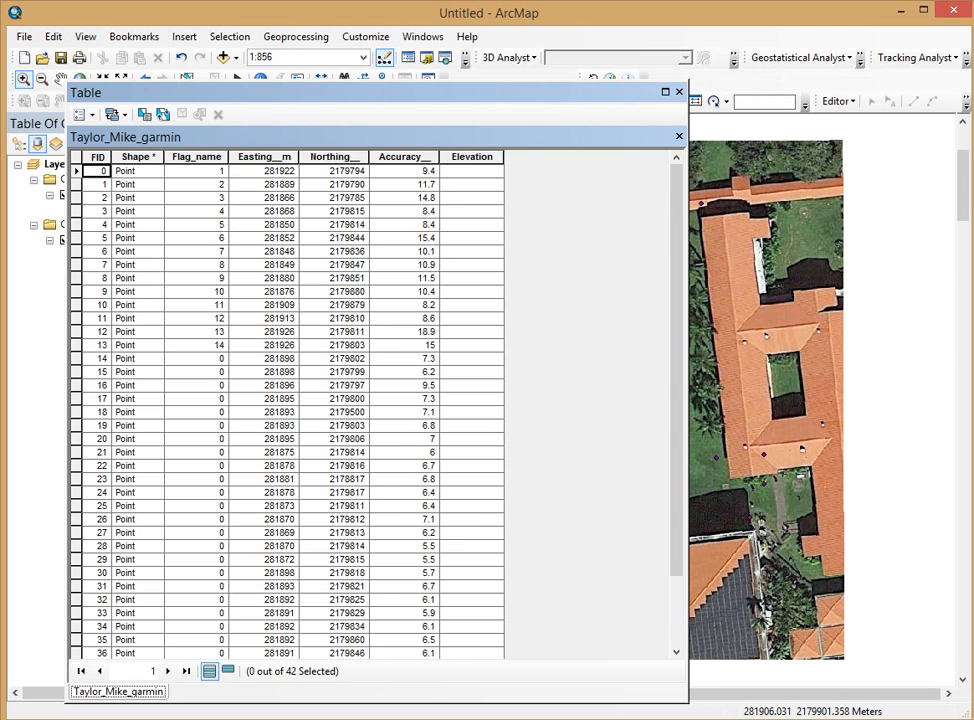
left_click(679, 92)
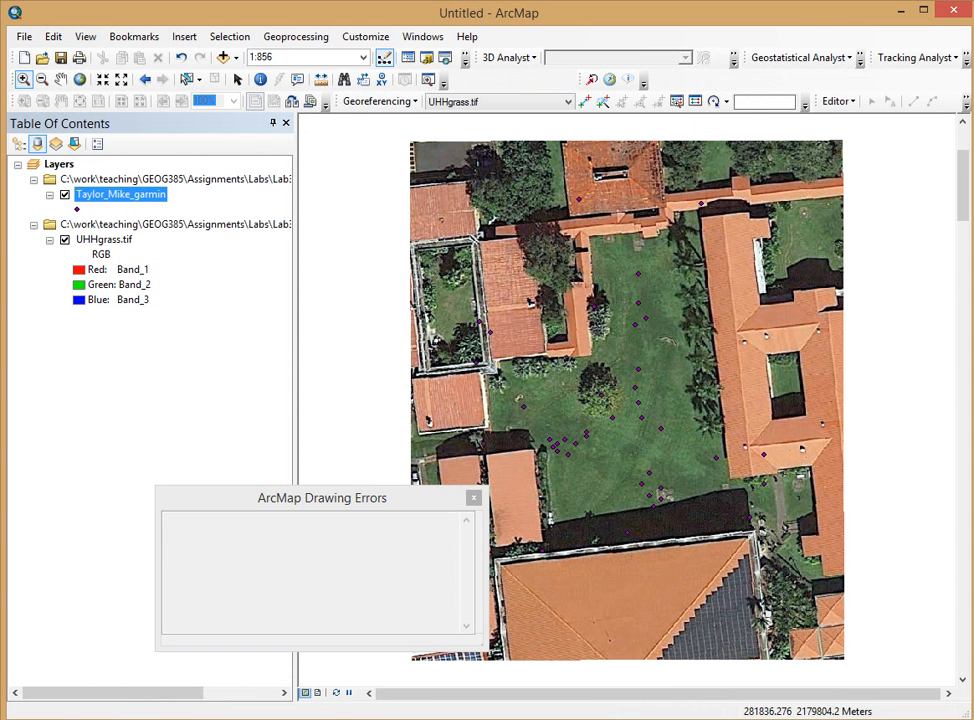
left_click(474, 498)
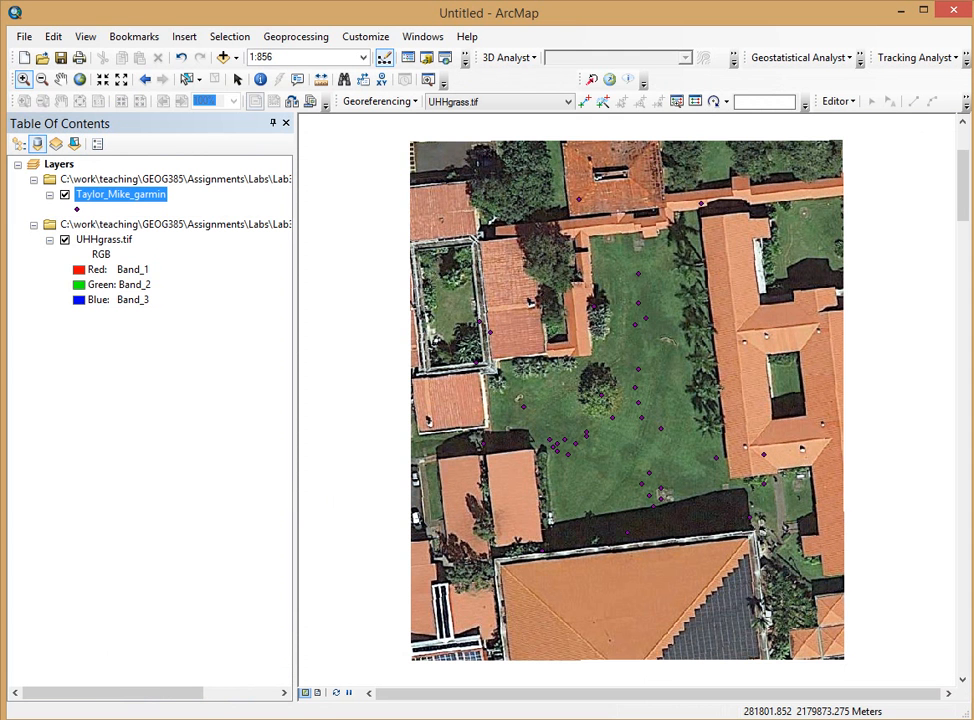
Step: Reopen the attribute table, select the Accuracy column, then close the table
right_click(160, 194)
left_click(236, 241)
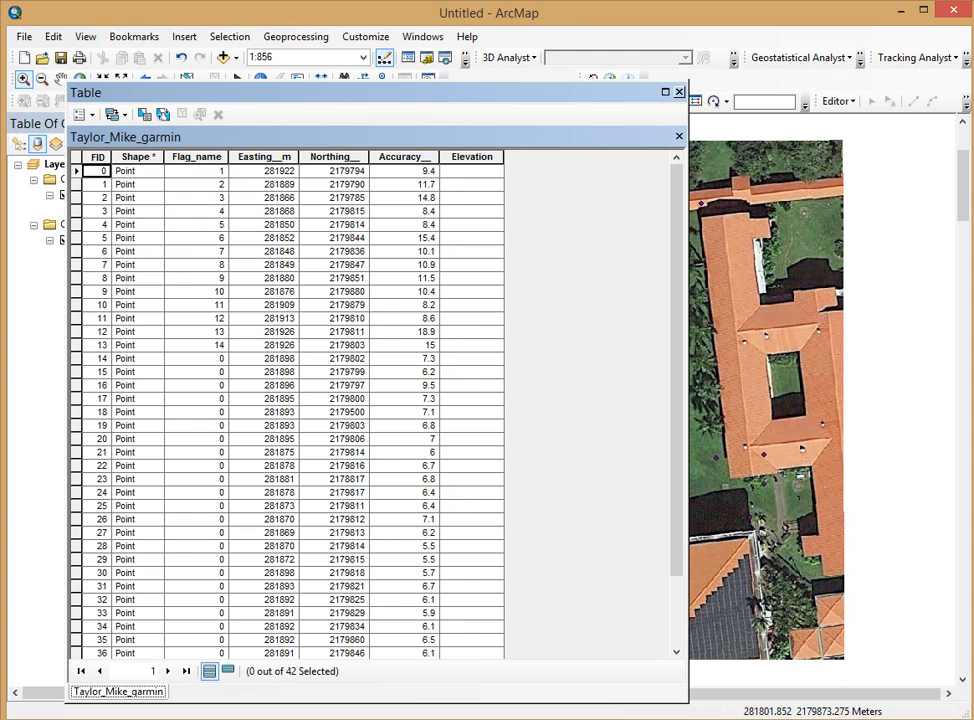
left_click(404, 157)
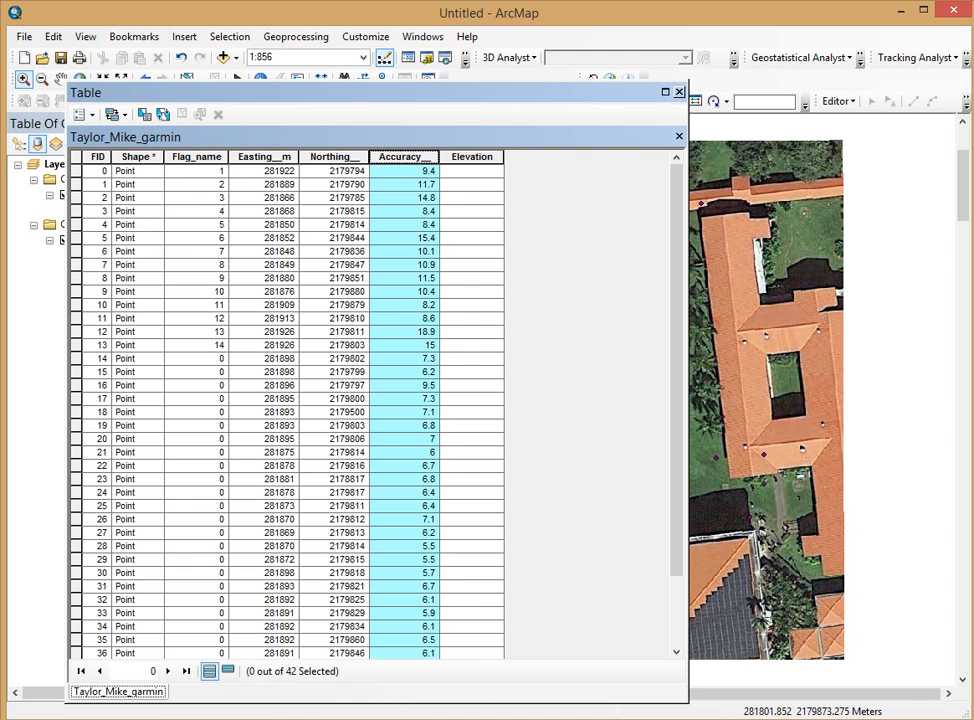
left_click(679, 92)
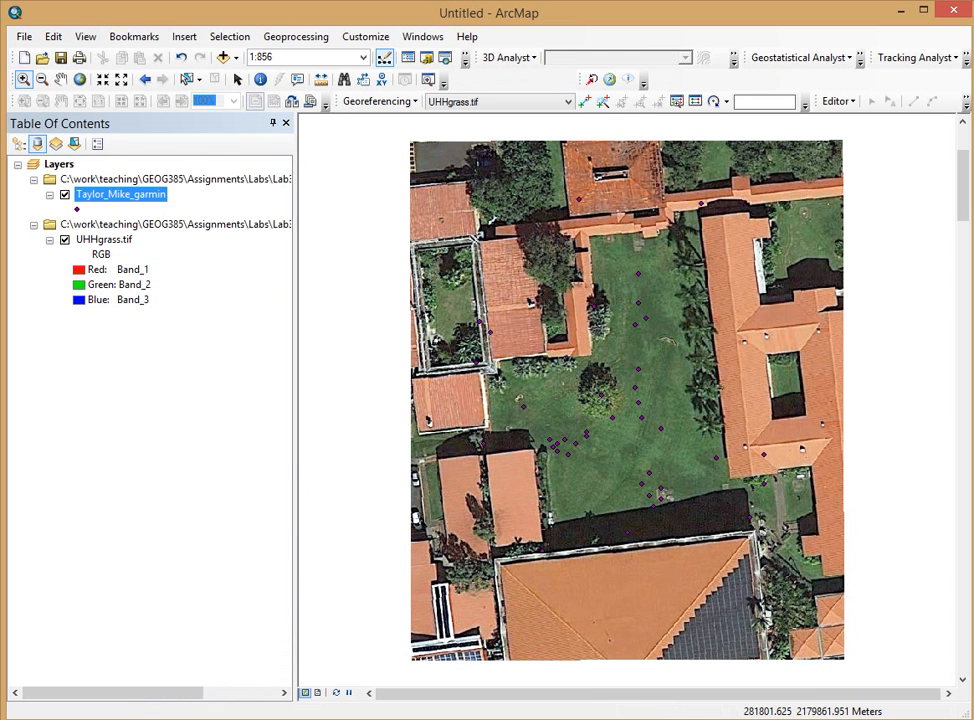
Step: Set the layer's symbology to Quantities > Graduated symbols
right_click(129, 195)
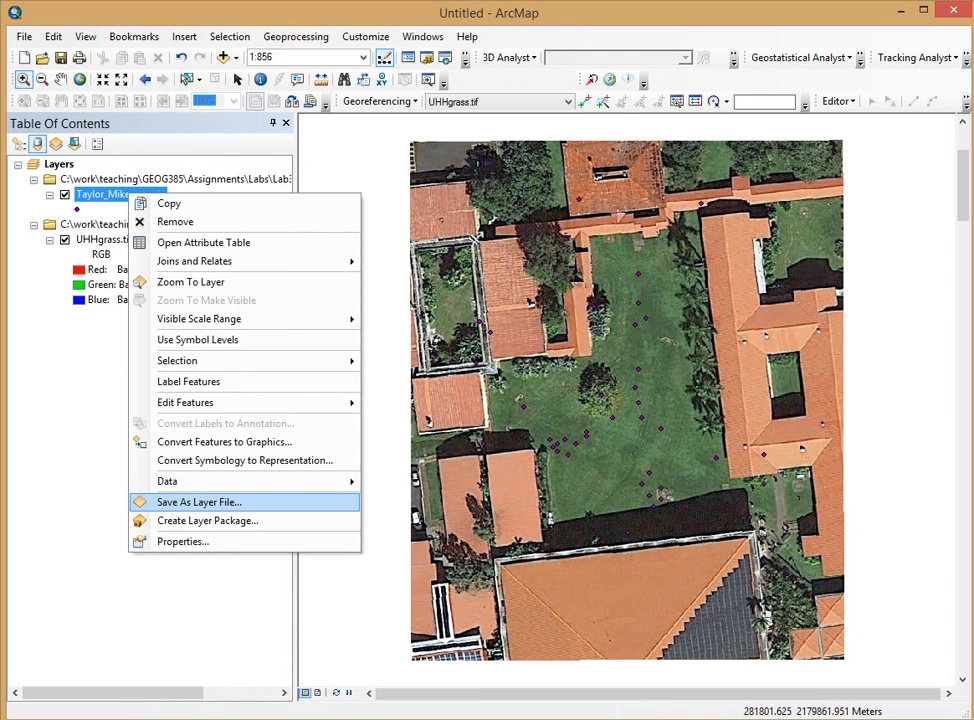
left_click(183, 541)
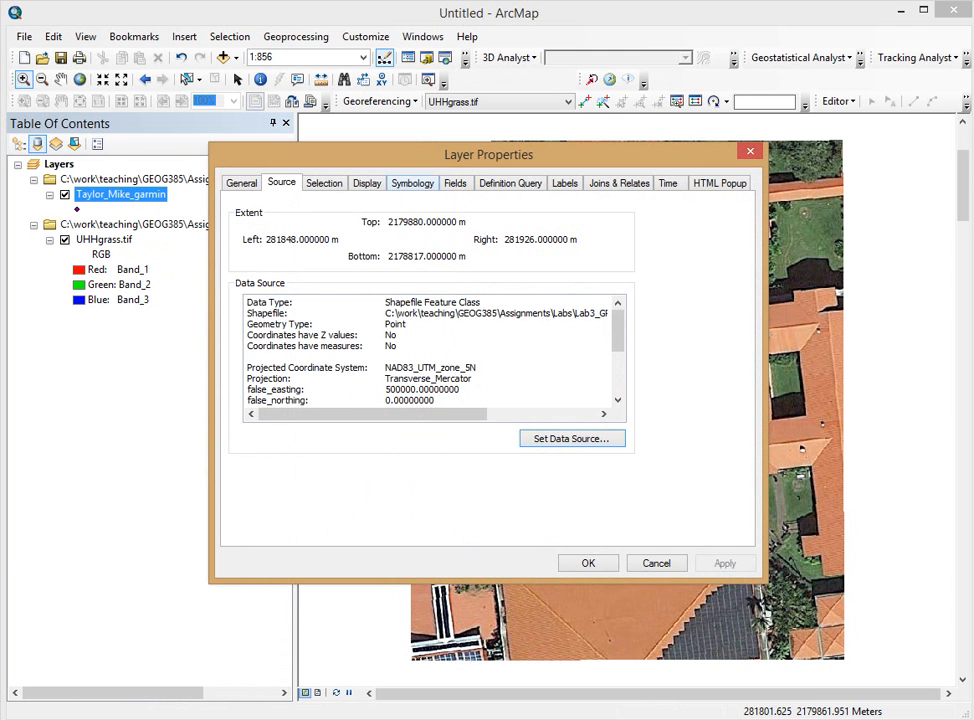
left_click(412, 183)
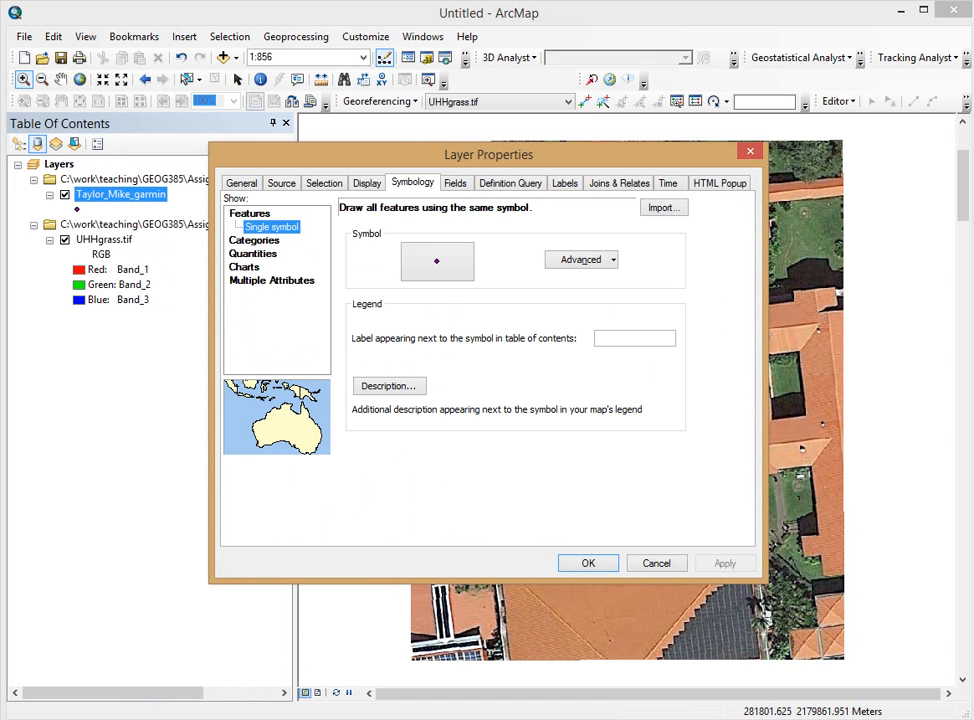
left_click(253, 254)
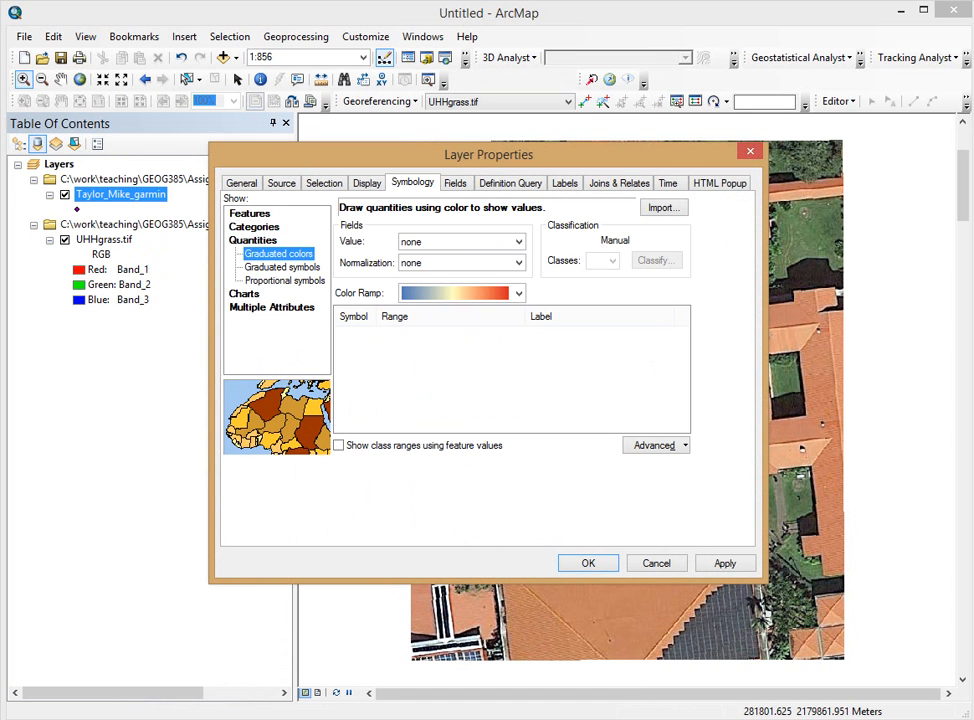
left_click(282, 267)
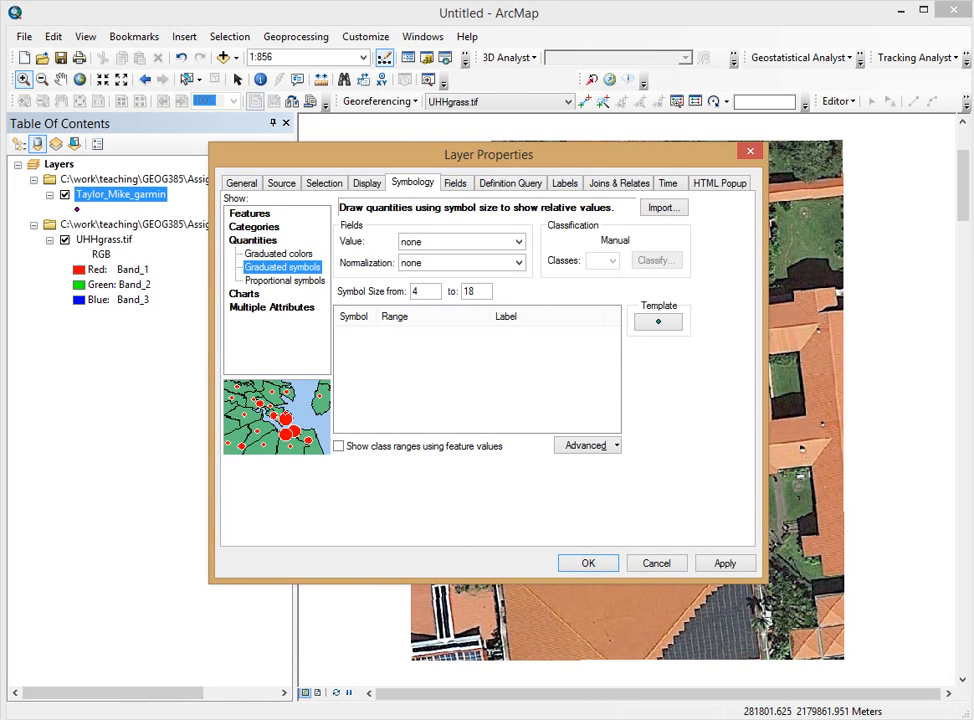
Step: Size symbols by Accuracy with 6 classes, then switch to Proportional symbols
left_click(518, 242)
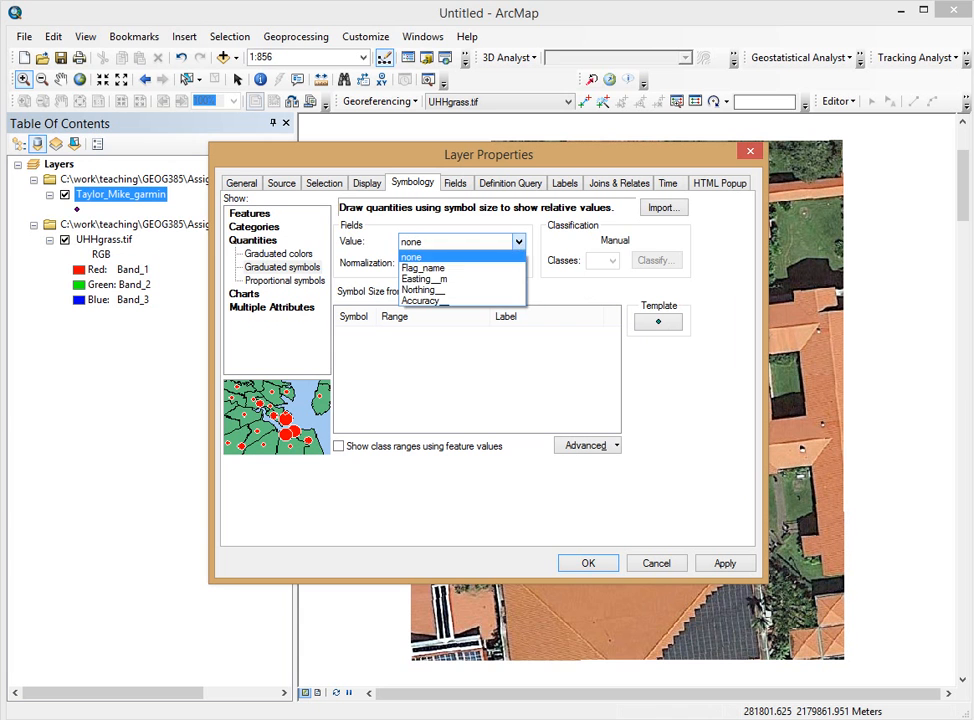
left_click(420, 300)
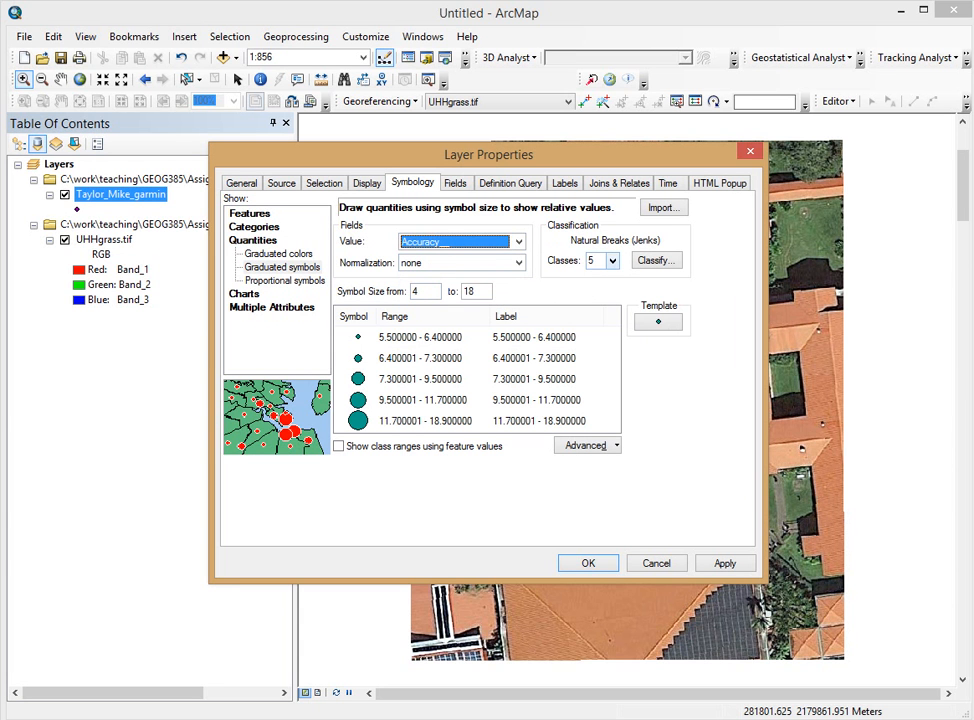
left_click(613, 261)
left_click(598, 352)
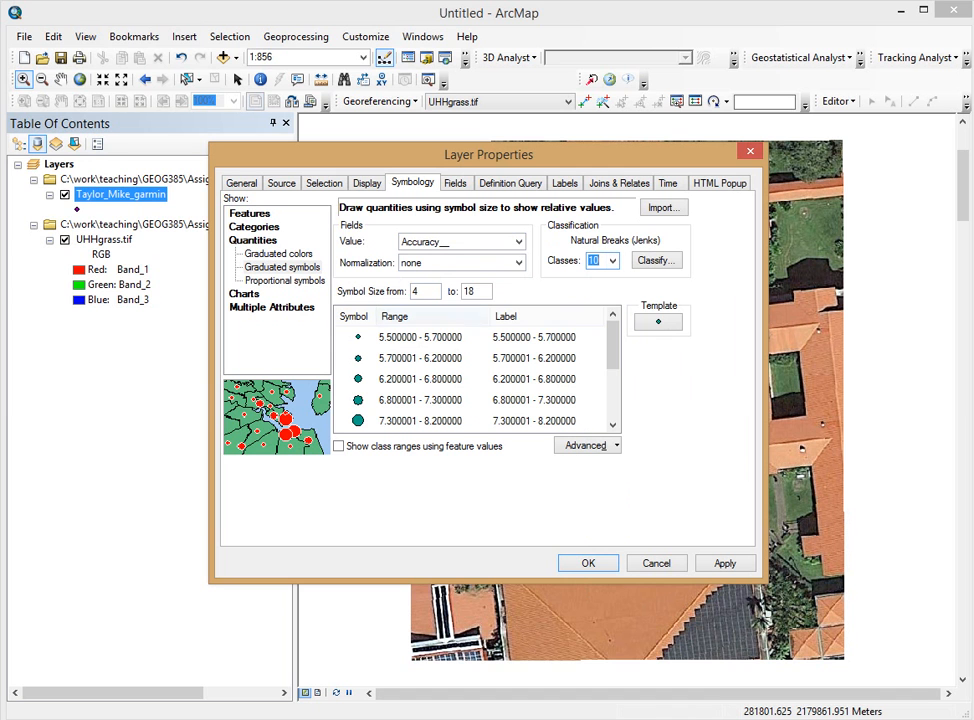
left_click(613, 261)
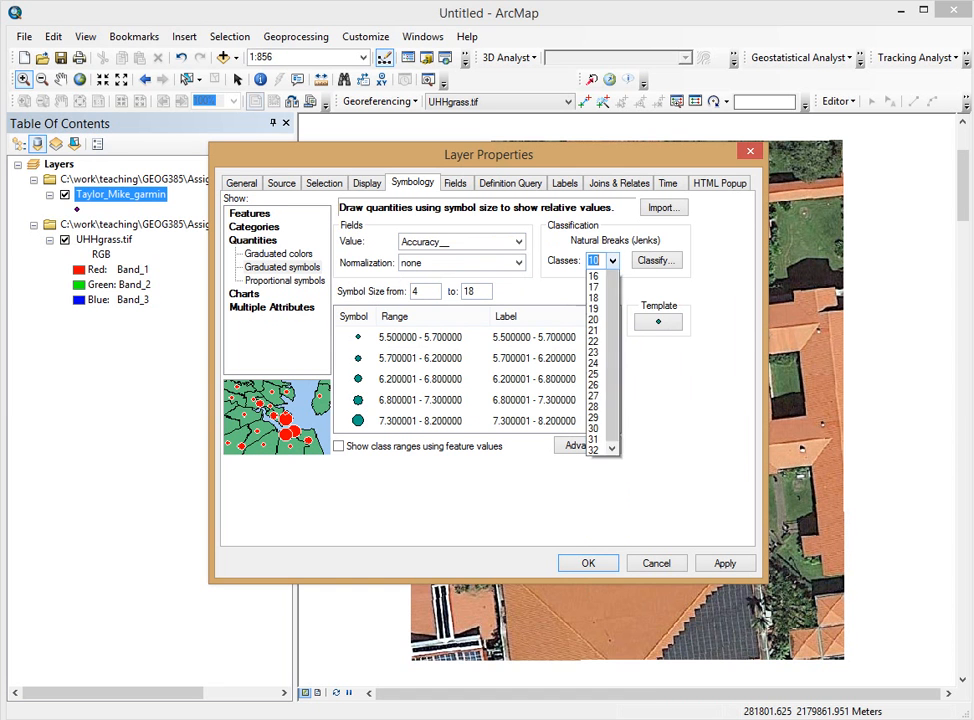
left_click(598, 309)
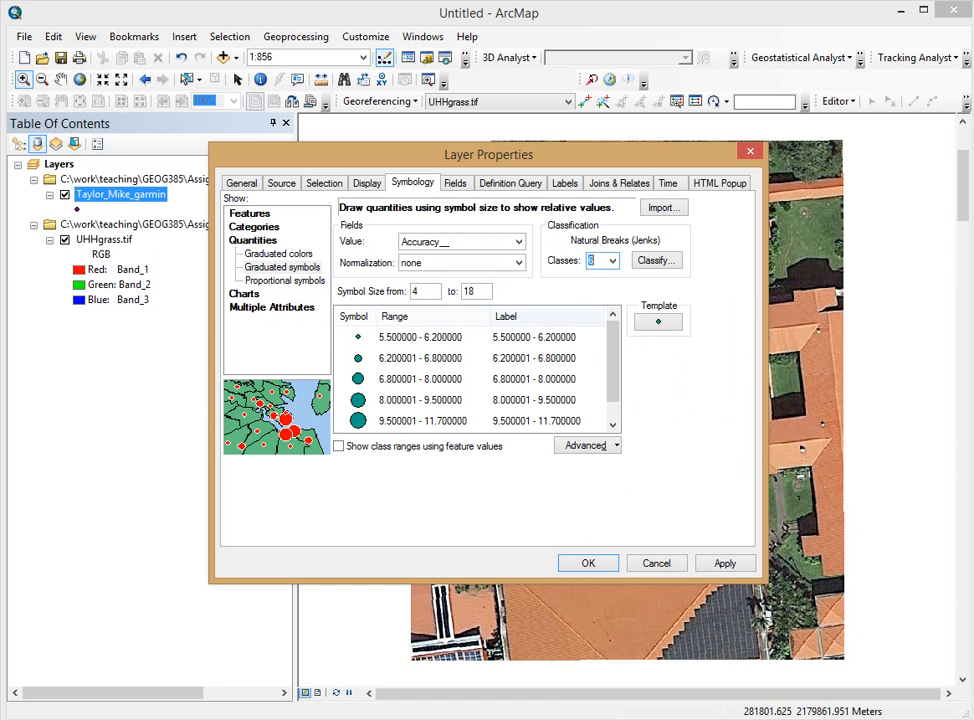
left_click_drag(613, 371, 613, 390)
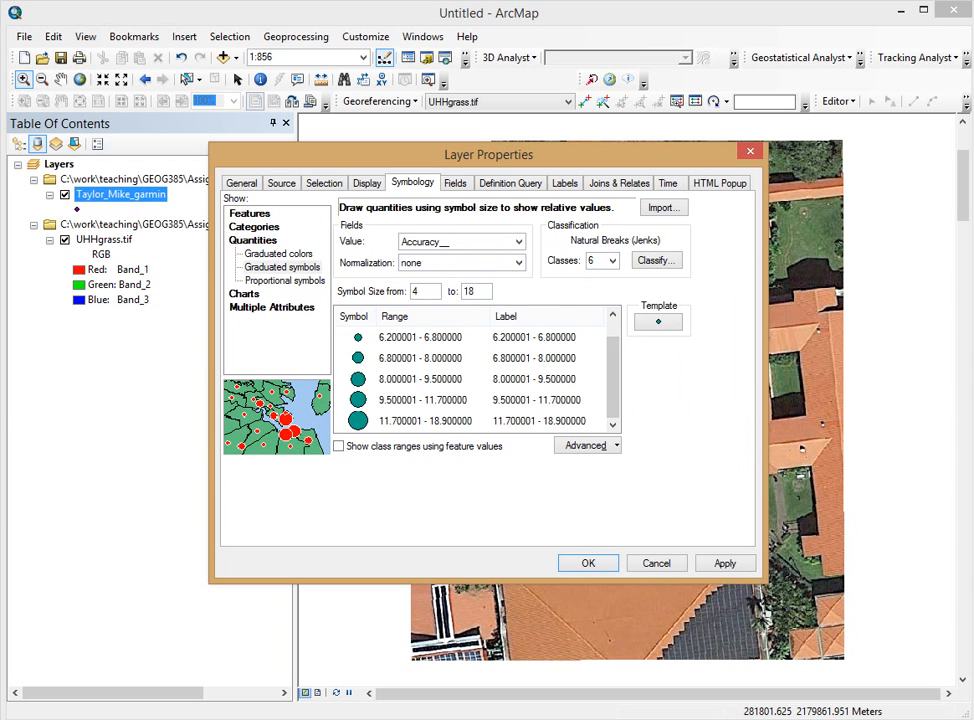
left_click(285, 281)
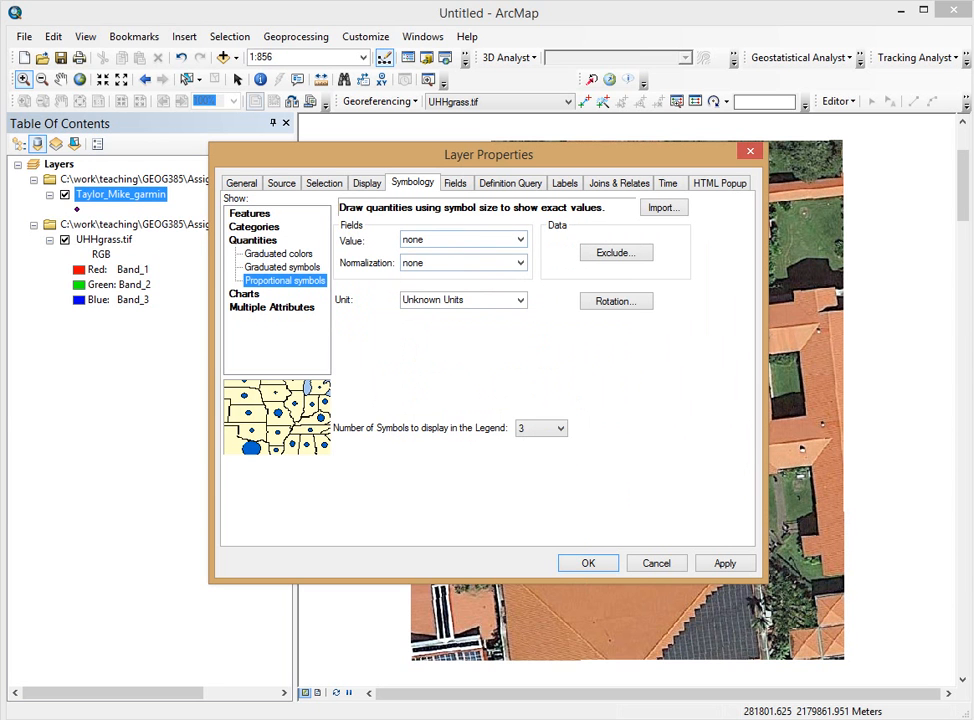
Step: Size the _garmin proportional symbols by the Accuracy field in Meters and apply the settings
left_click(520, 239)
left_click(440, 298)
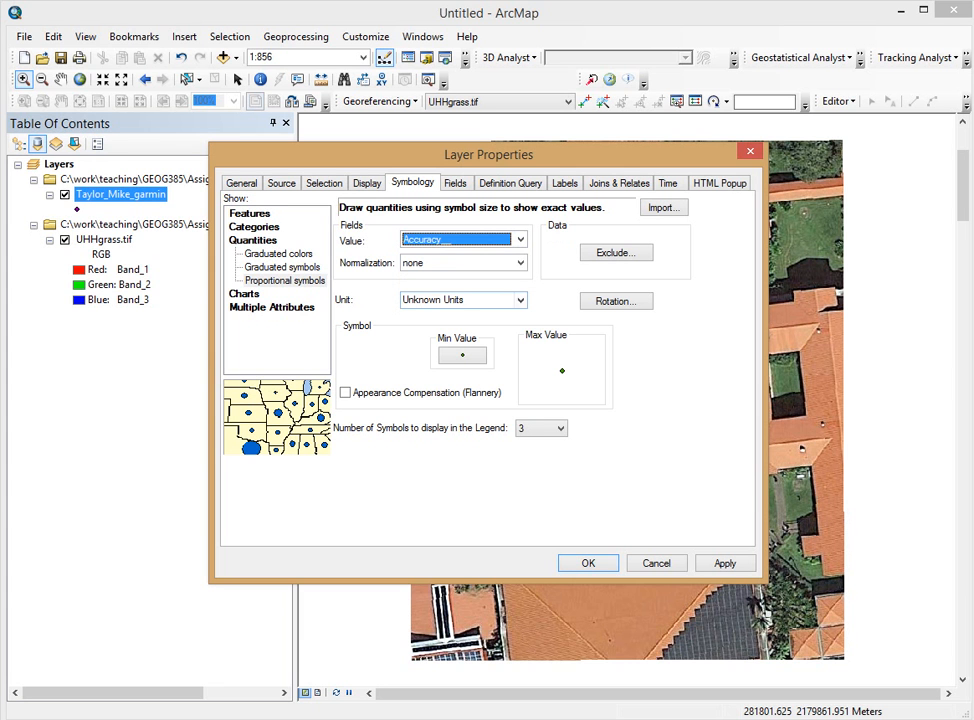
left_click(462, 299)
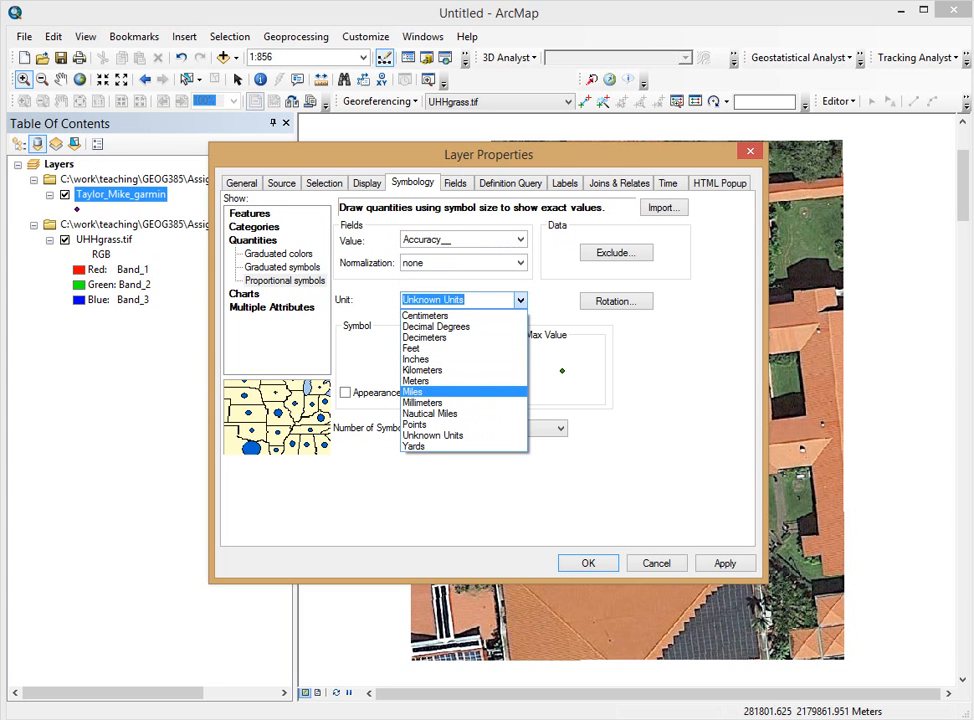
left_click(416, 380)
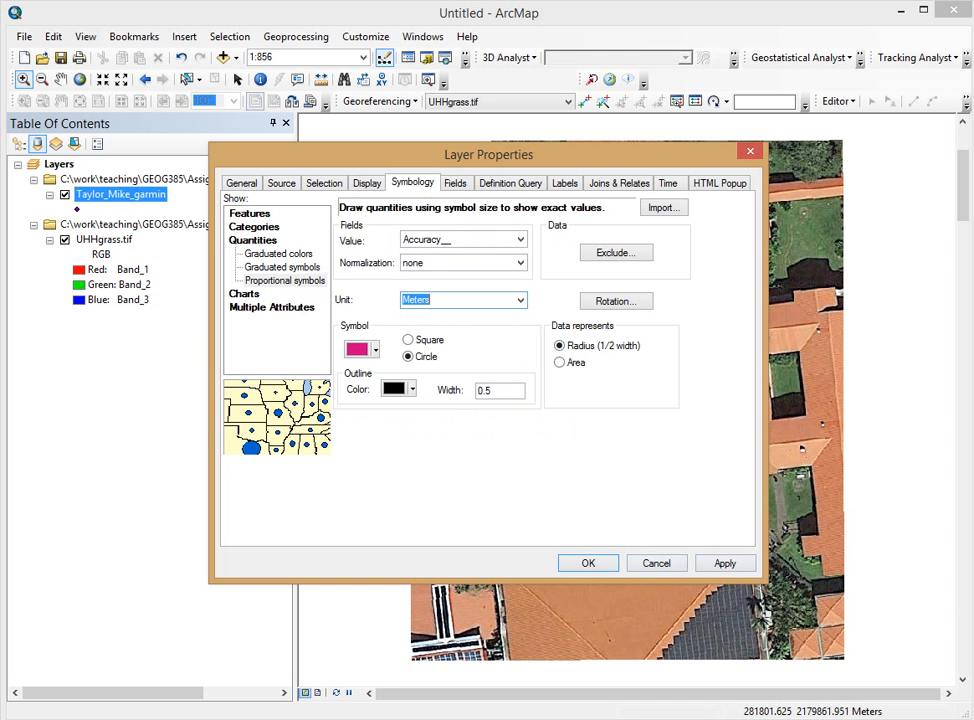
left_click(725, 563)
left_click(588, 563)
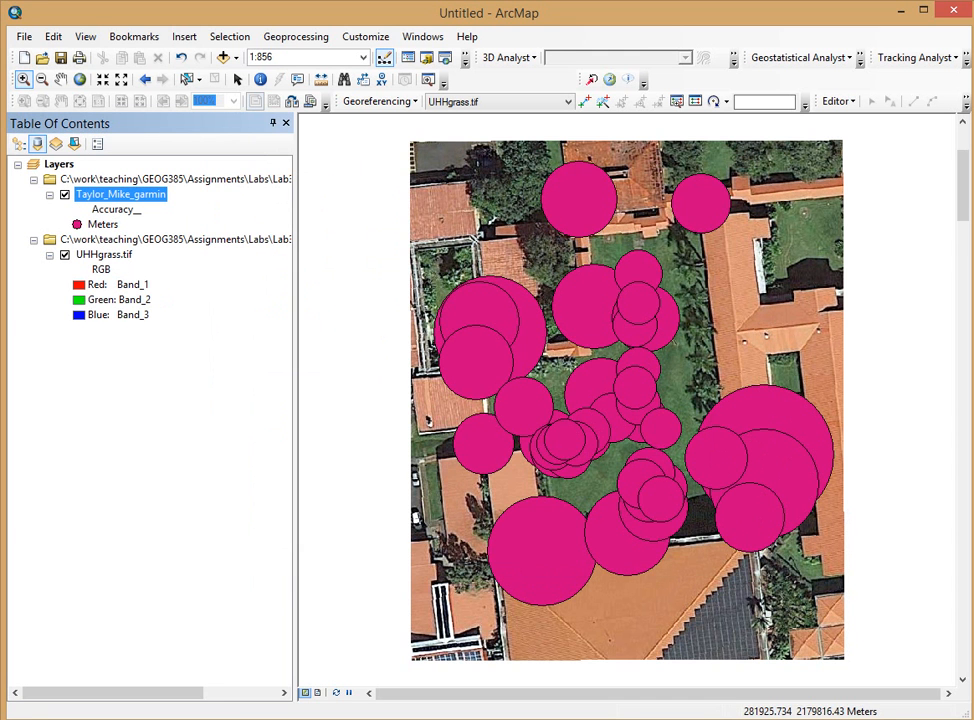